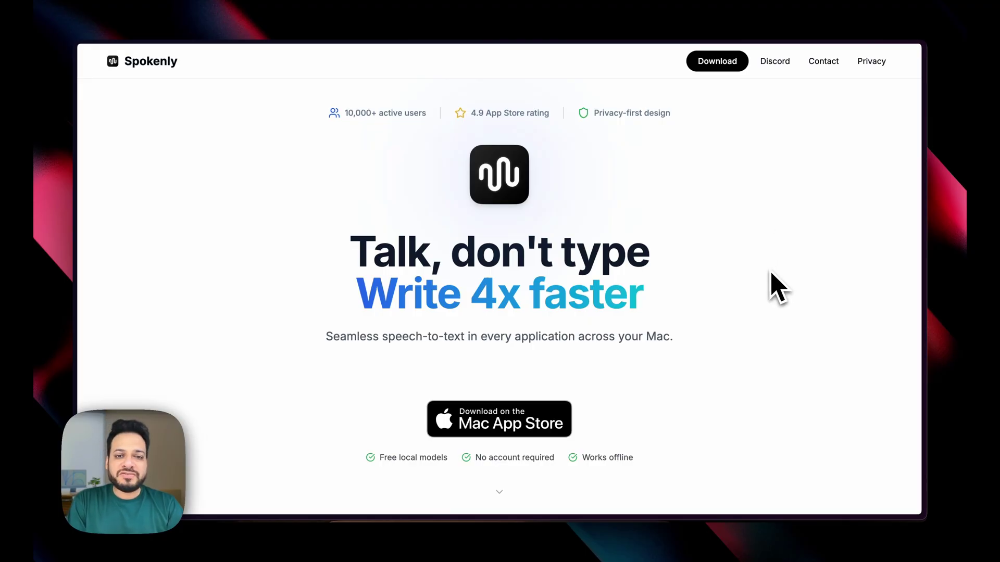
Step: Scroll the Spokenly landing page to the Features cards: 100+ Languages, Complete Privacy, Agent Mode, Real-Time Speed
scroll(771, 273, "down", 5)
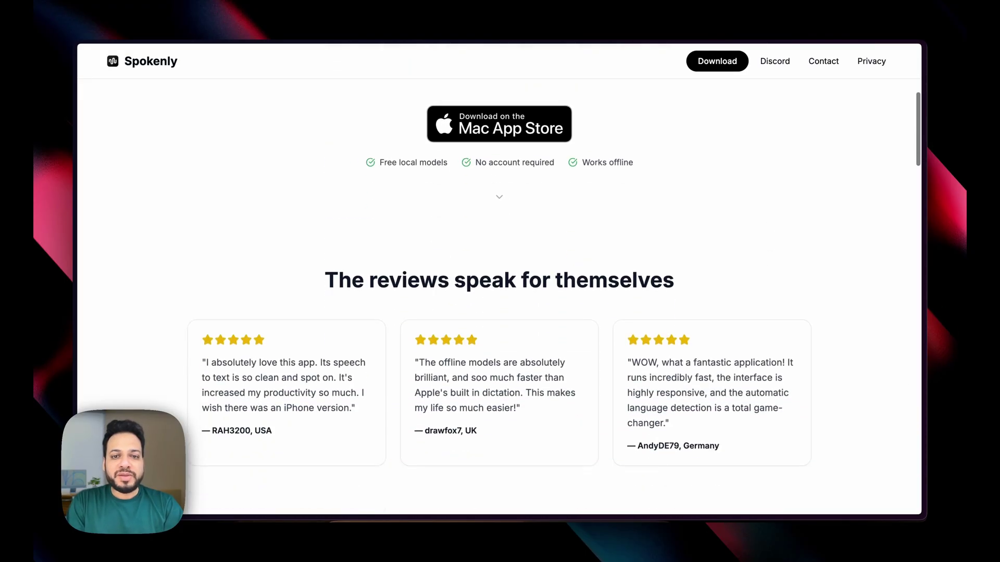
scroll(791, 294, "down", 2)
scroll(830, 343, "down", 2)
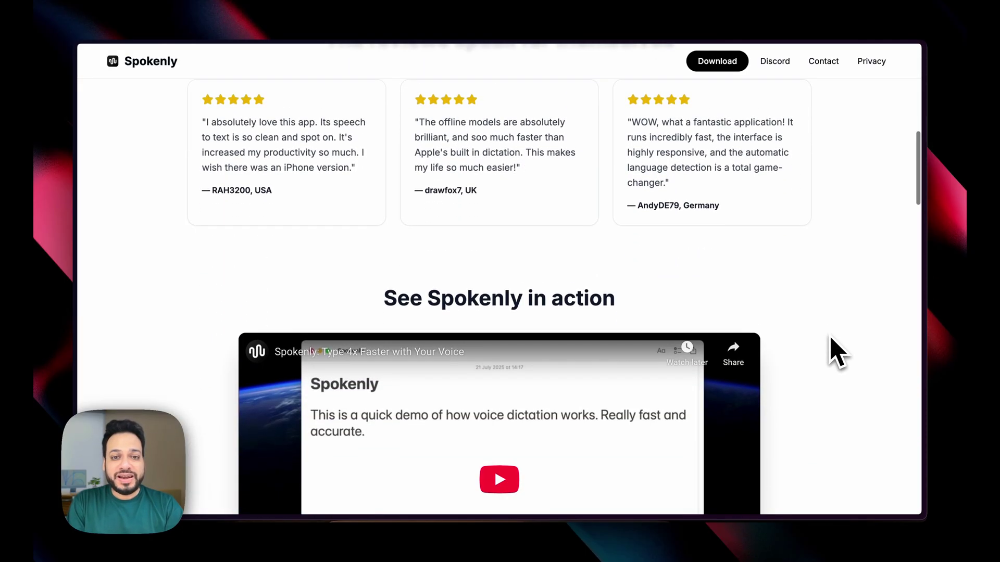
scroll(831, 340, "down", 5)
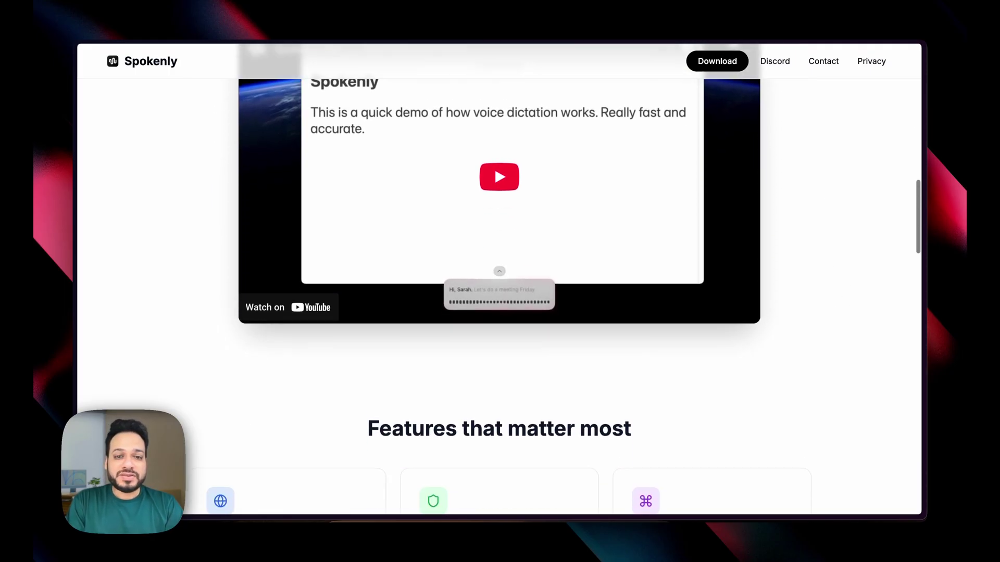
scroll(499, 311, "down", 4)
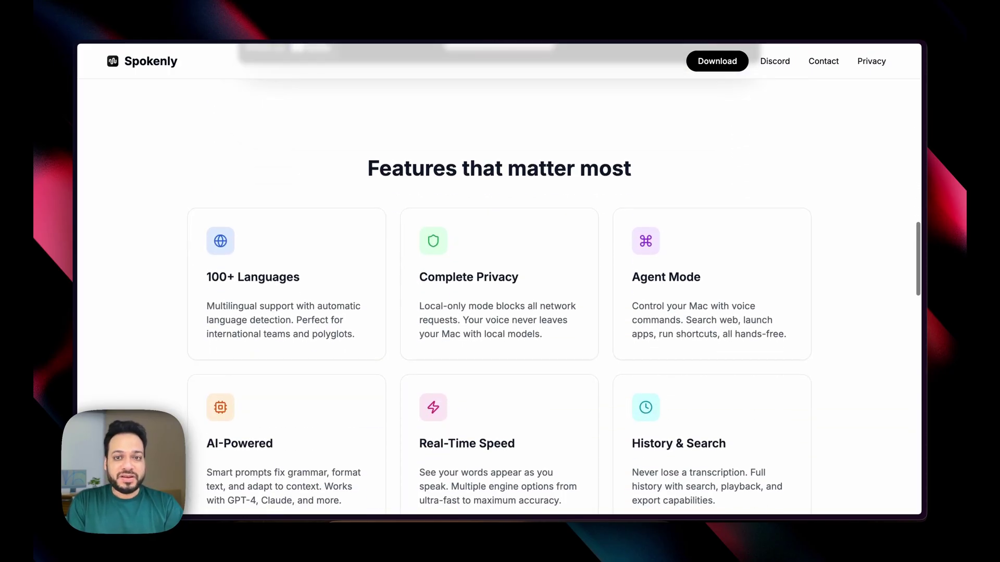
scroll(830, 352, "down", 1)
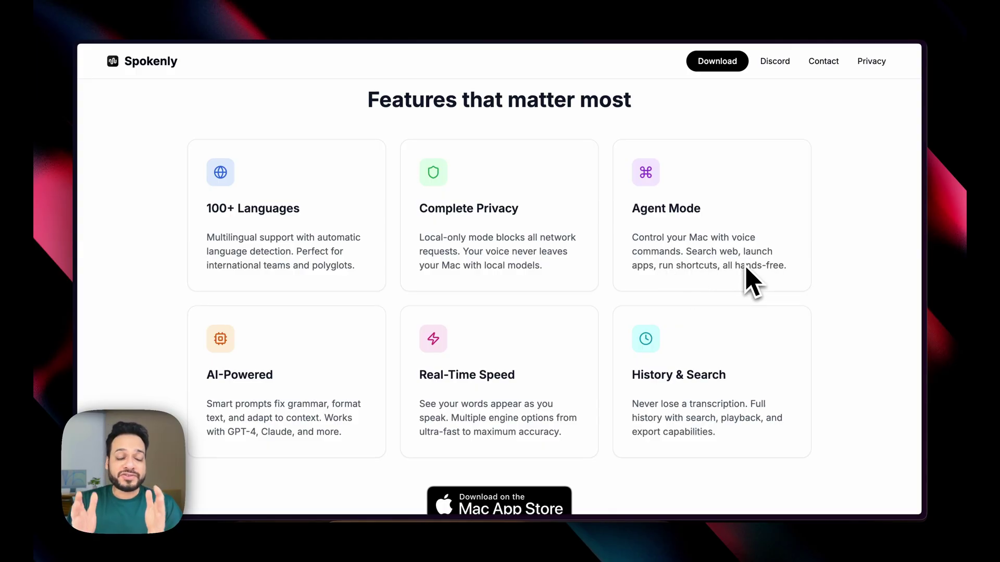
scroll(746, 268, "down", 2)
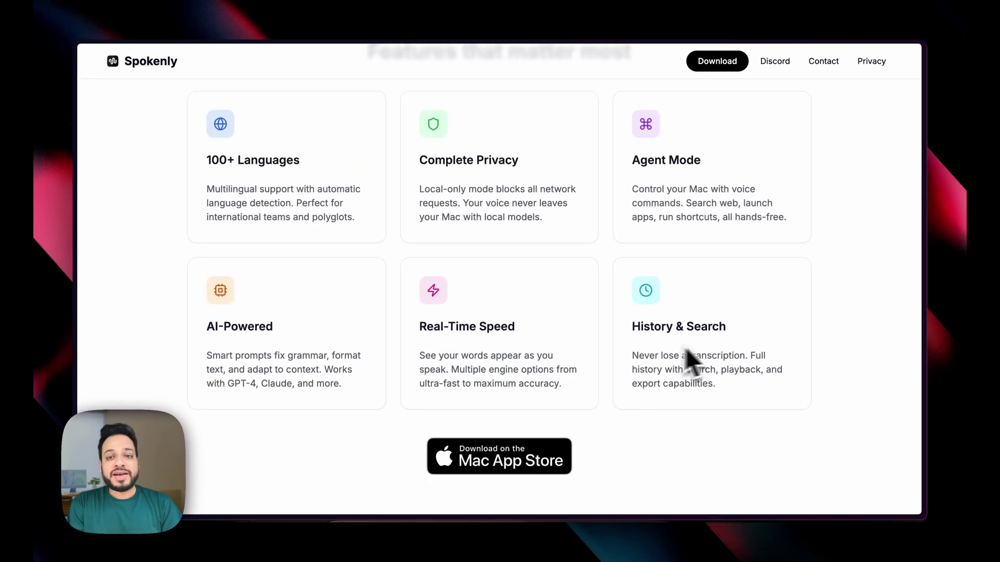
scroll(662, 362, "up", 1)
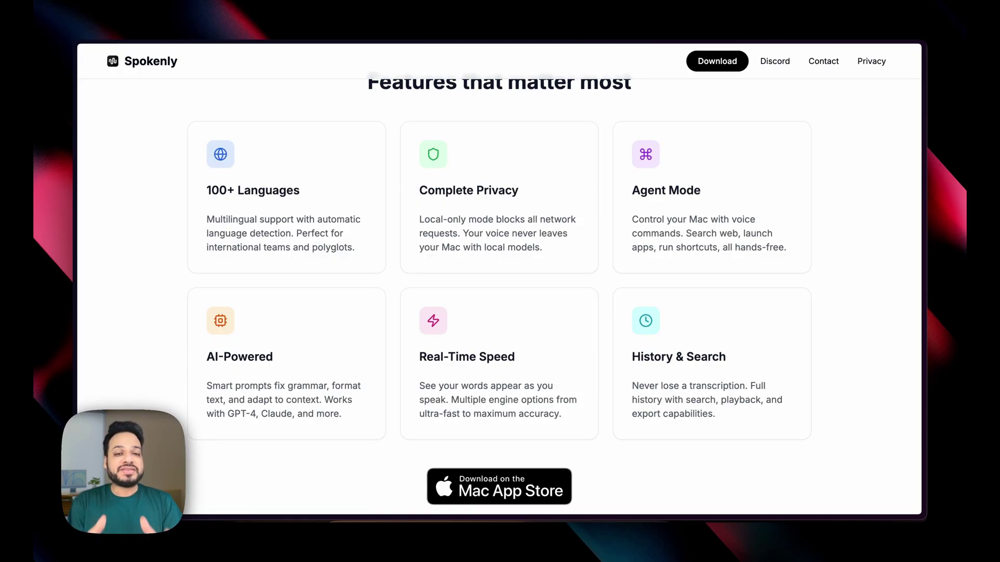
scroll(817, 319, "down", 2)
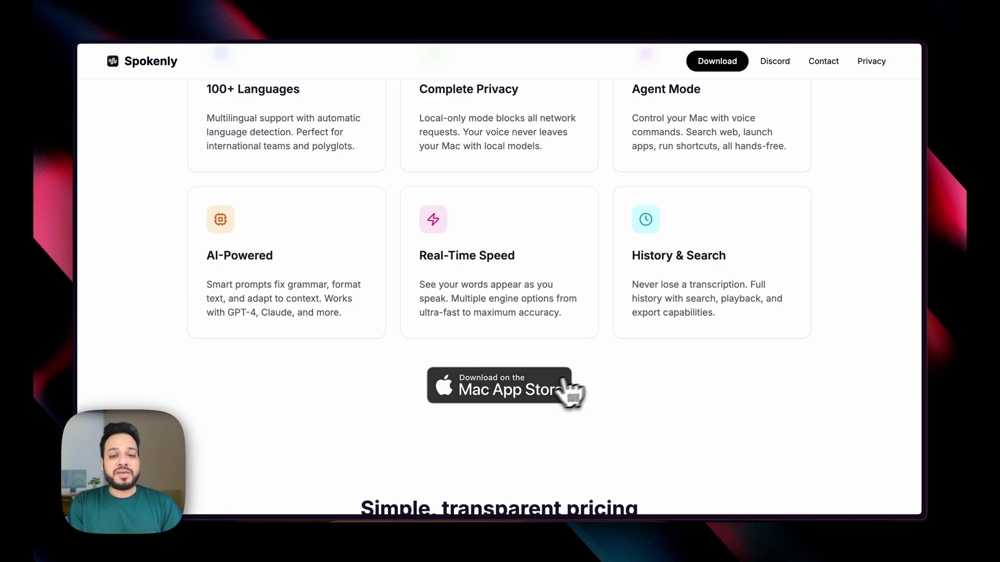
left_click(529, 396)
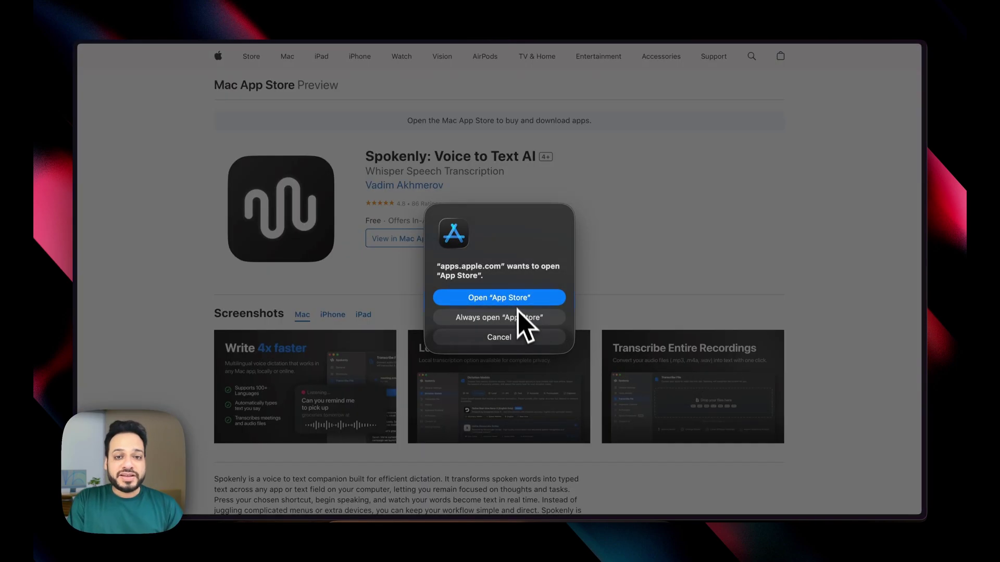
left_click(518, 297)
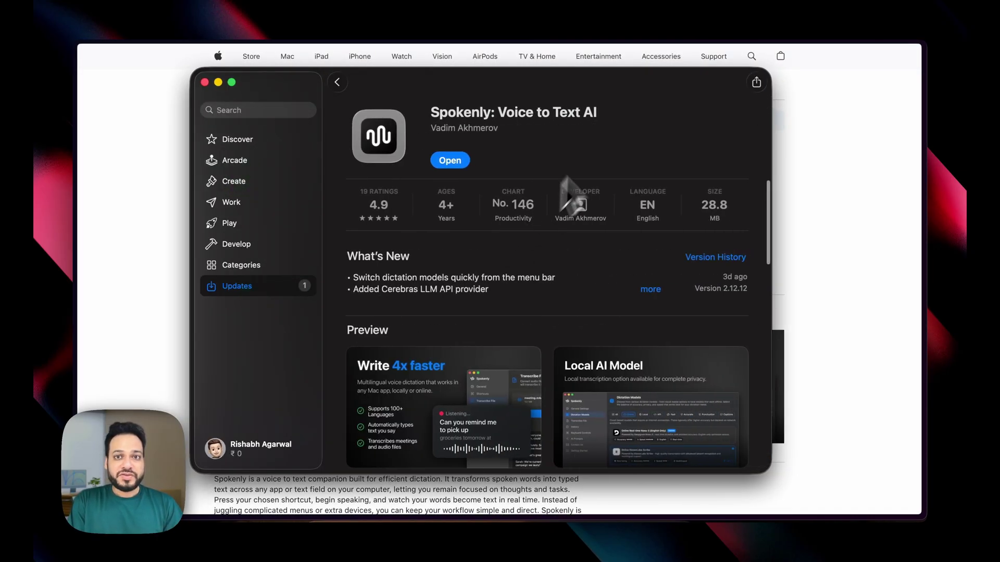
left_click_drag(623, 96, 595, 93)
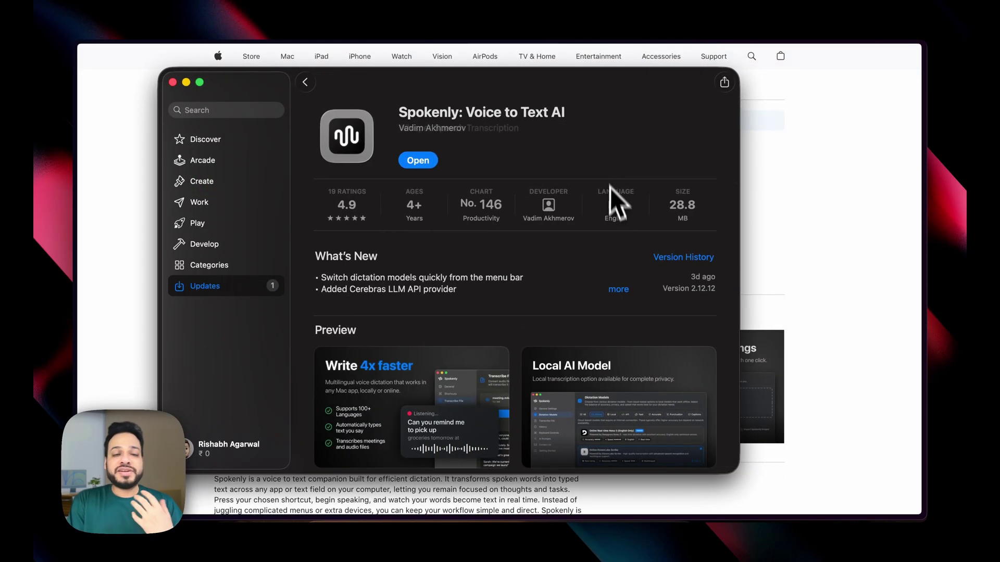
scroll(613, 205, "down", 1)
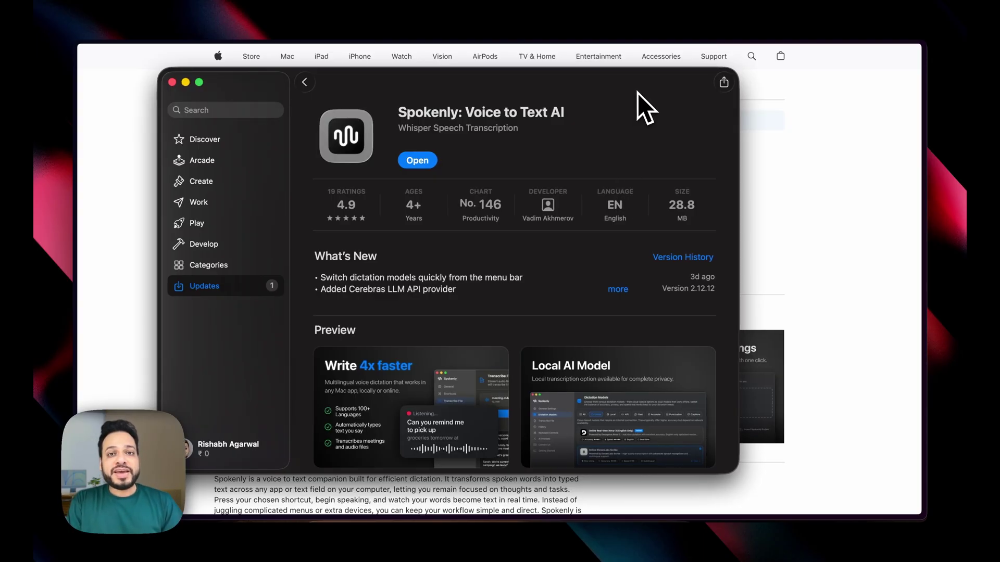
left_click_drag(637, 92, 598, 87)
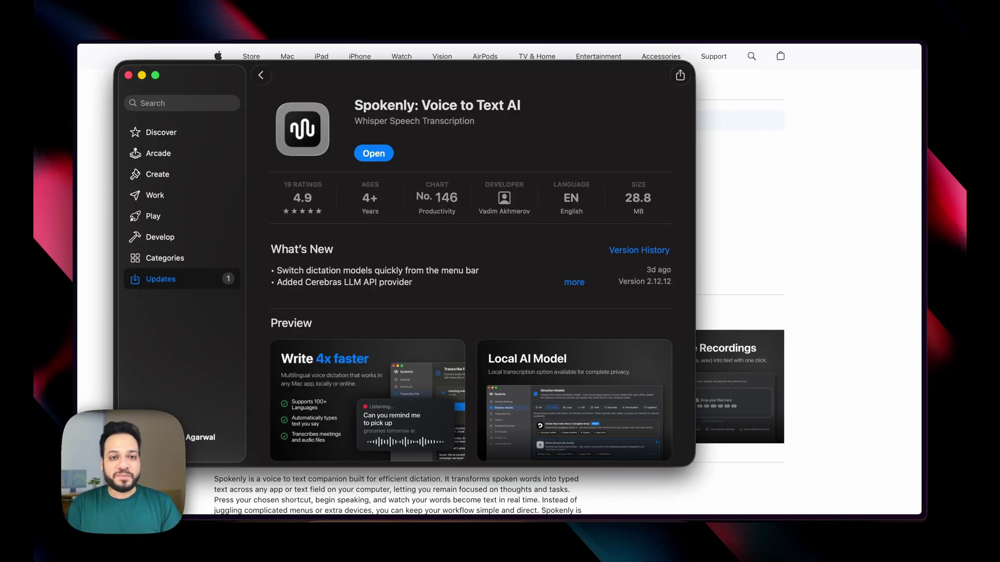
Step: Browse the listing's ratings and preview screenshots (version 2.12.12, 28.8 MB, rated 4.9)
scroll(620, 257, "down", 5)
scroll(620, 260, "right", 5)
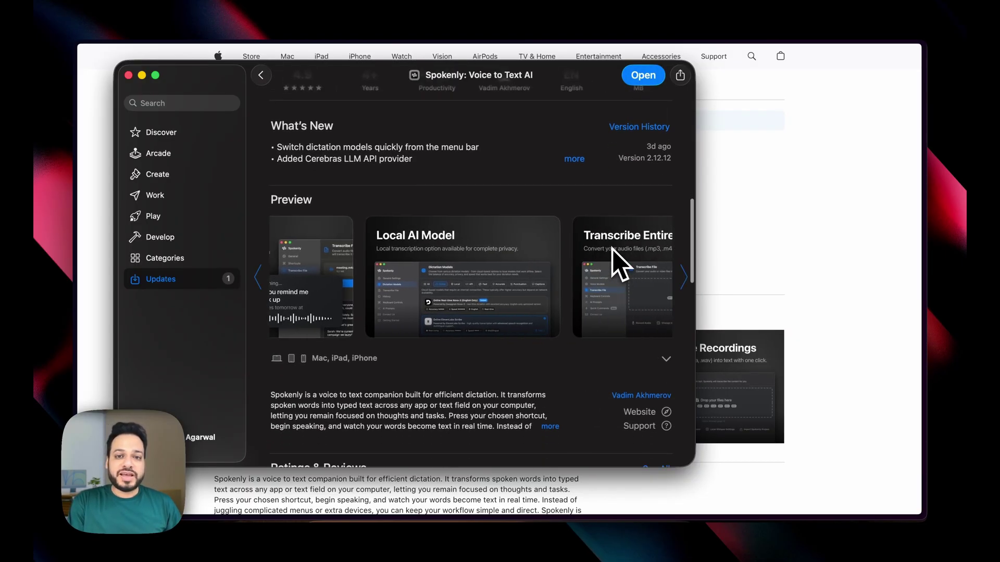
scroll(612, 249, "left", 3)
scroll(612, 249, "up", 5)
scroll(542, 339, "down", 4)
scroll(542, 339, "down", 2)
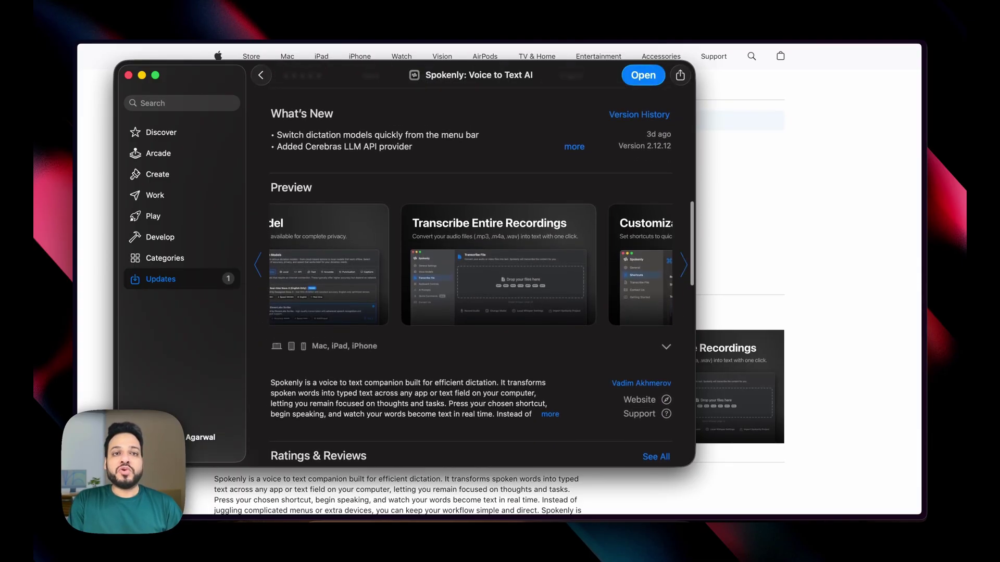
scroll(543, 339, "up", 3)
scroll(523, 314, "up", 3)
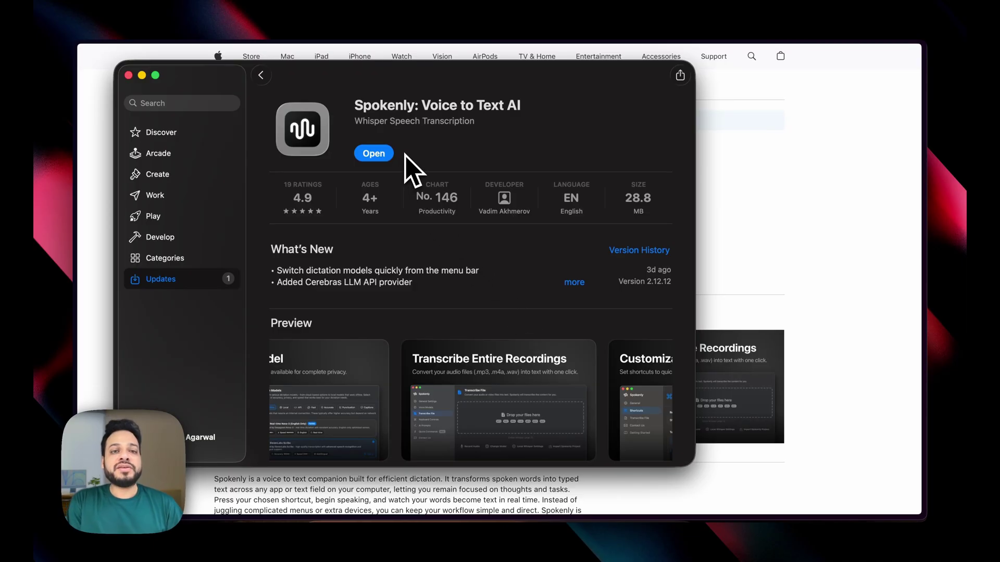
Step: Launch the installed Spokenly app from the App Store
left_click(371, 155)
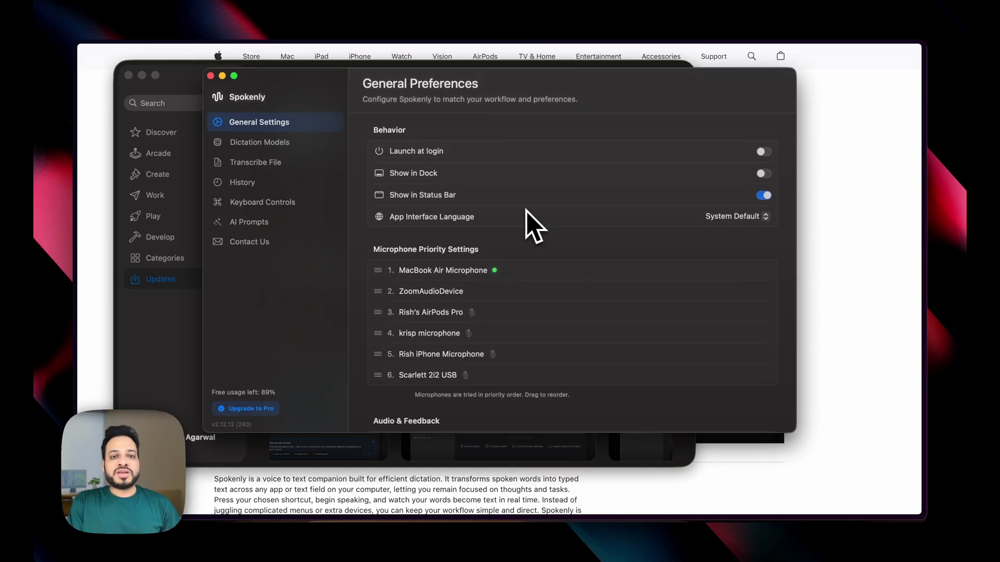
scroll(526, 209, "down", 5)
scroll(526, 211, "up", 5)
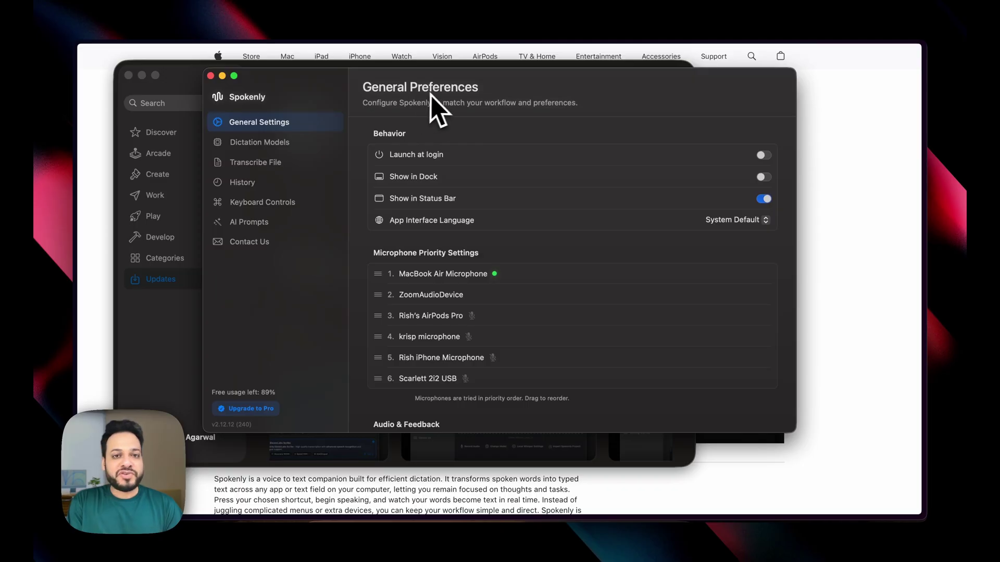
scroll(495, 128, "down", 1)
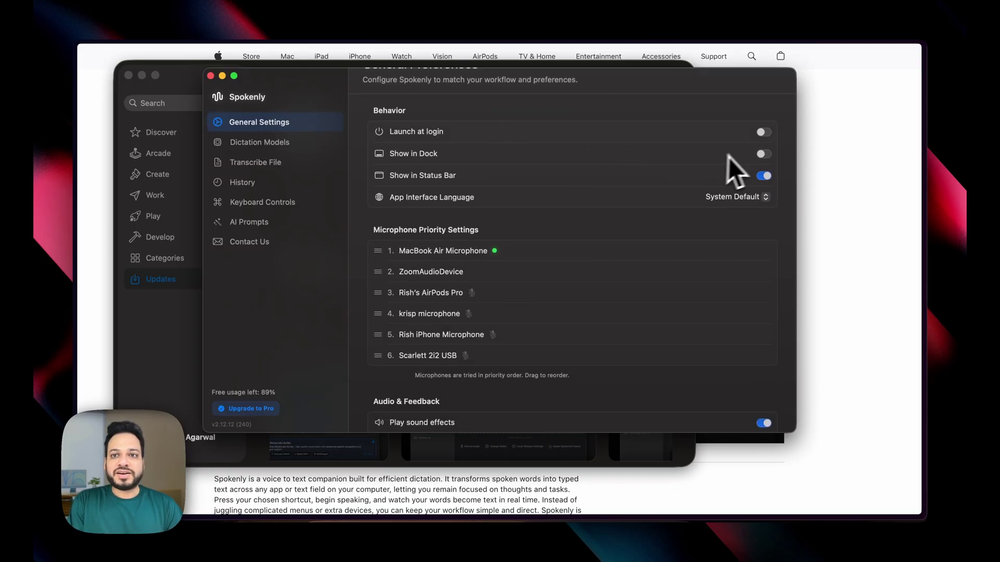
Step: Turn on Launch at login and review the other General settings, such as Show in Status Bar
left_click(762, 132)
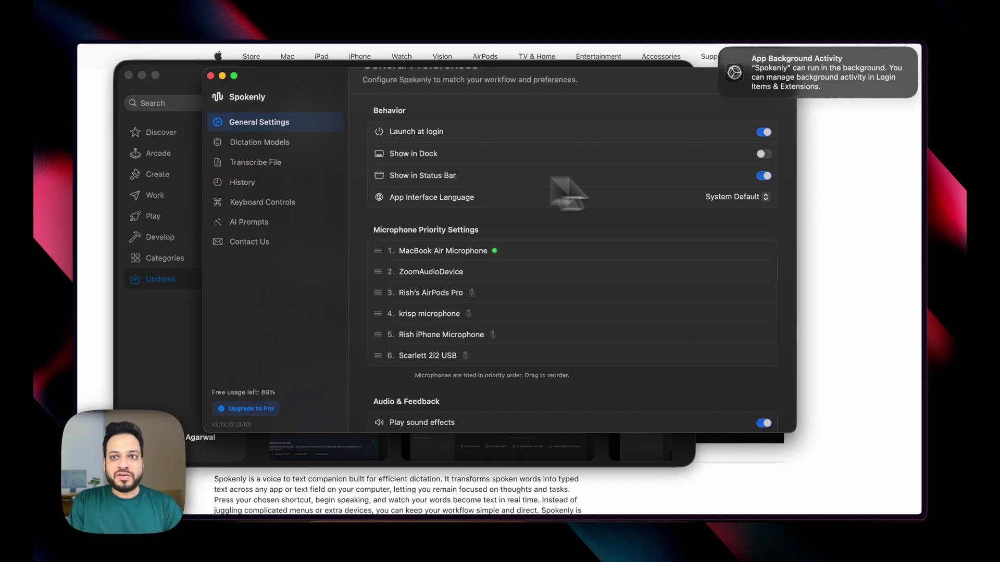
scroll(697, 166, "down", 3)
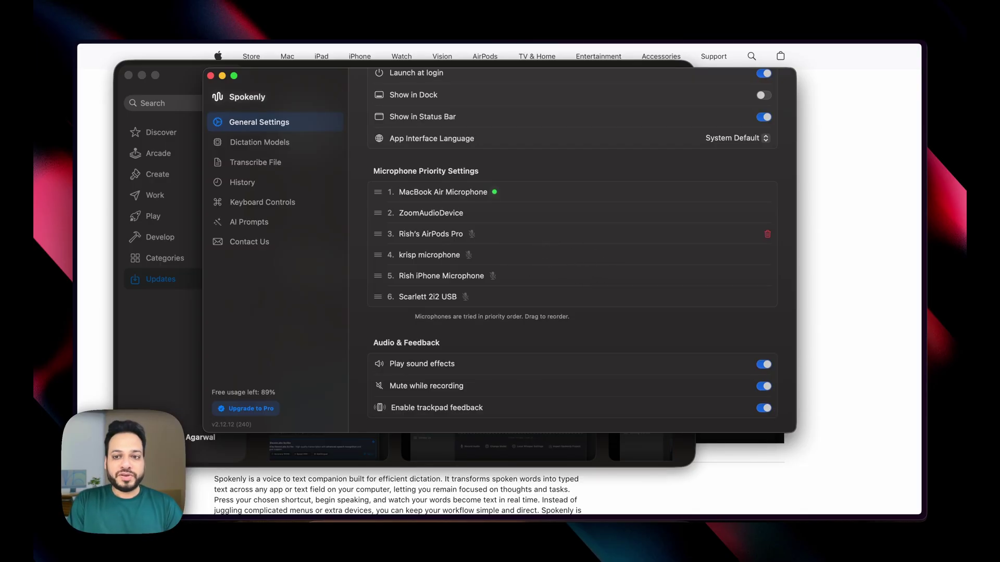
scroll(551, 276, "down", 5)
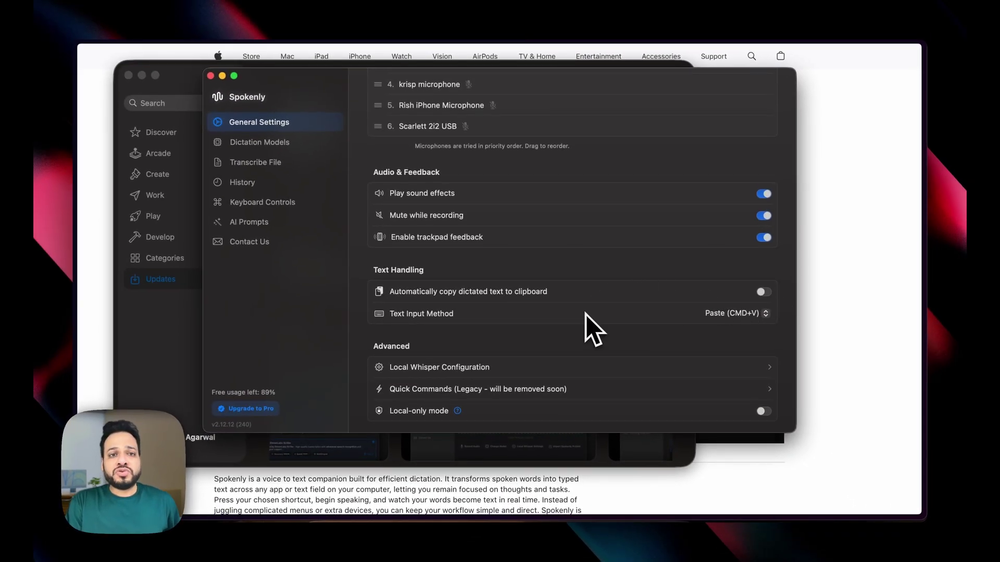
scroll(447, 125, "up", 5)
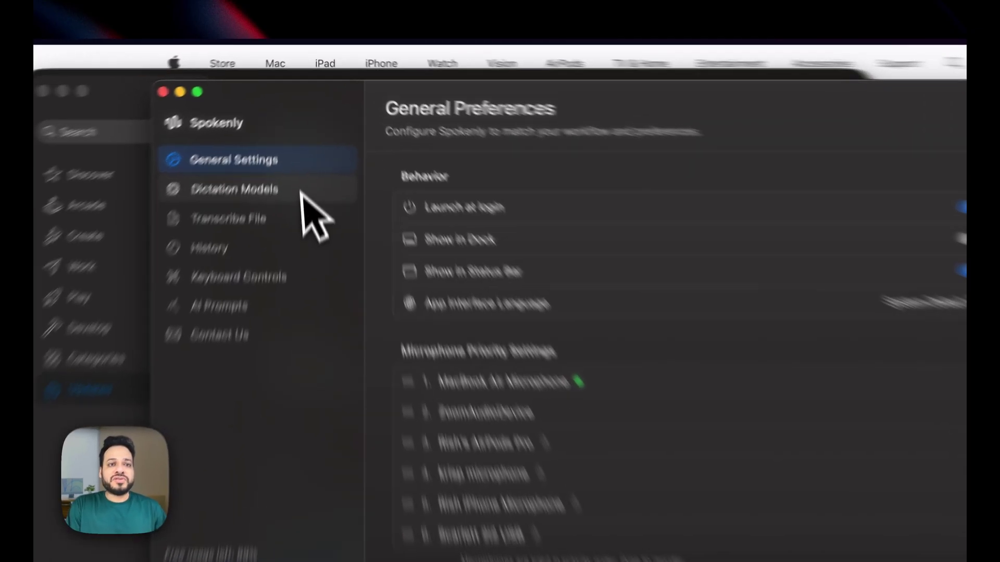
left_click(291, 142)
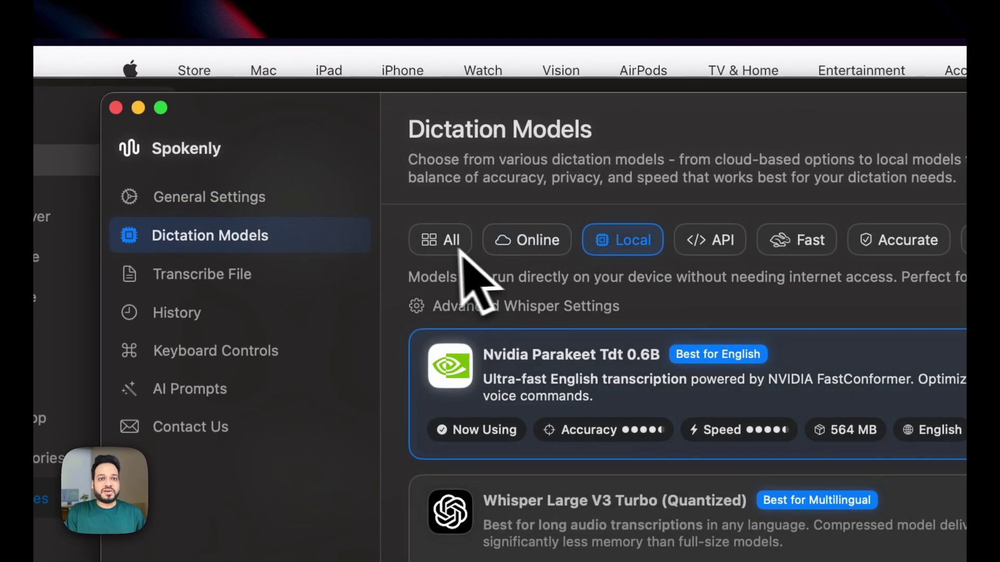
left_click(446, 246)
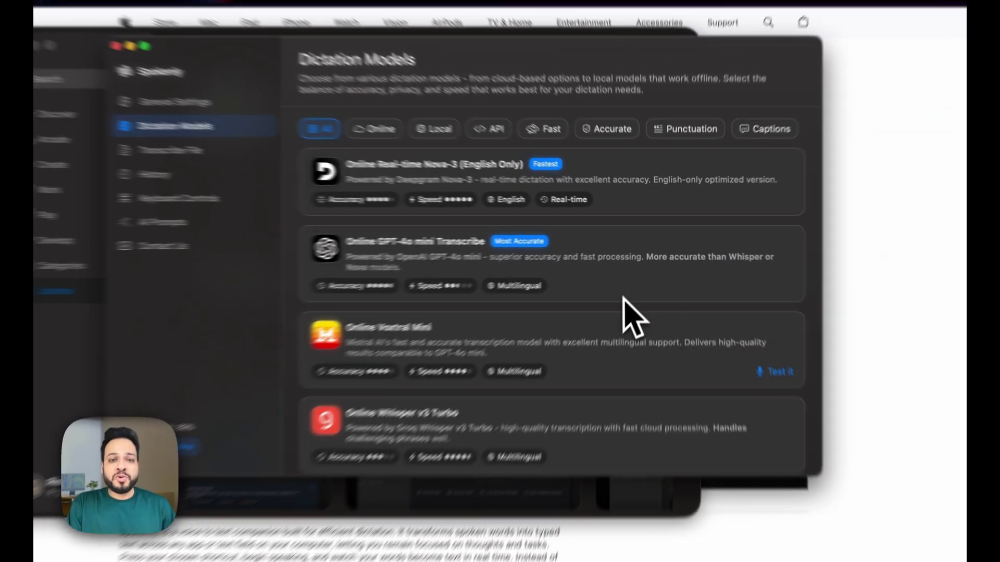
scroll(631, 317, "down", 5)
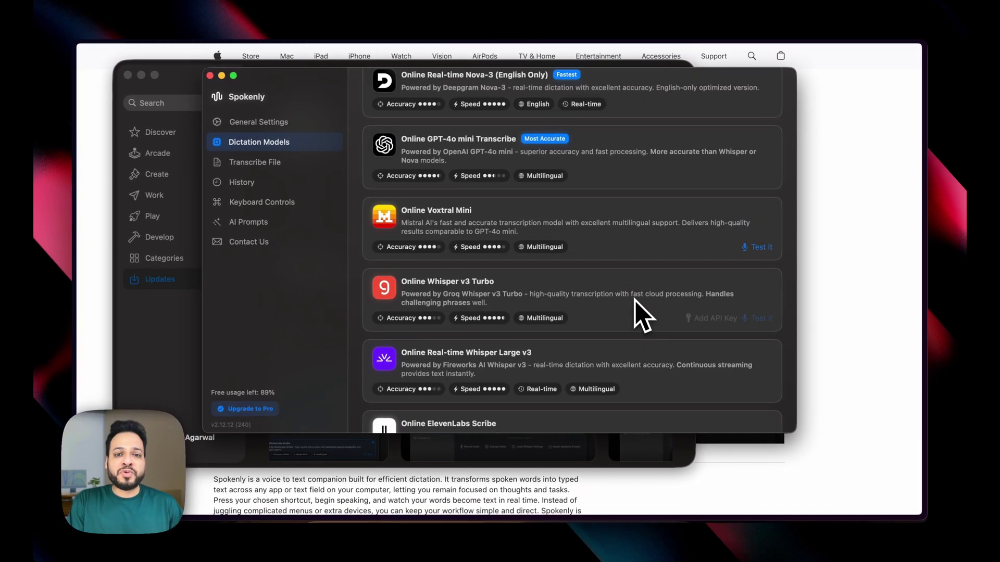
scroll(634, 300, "down", 10)
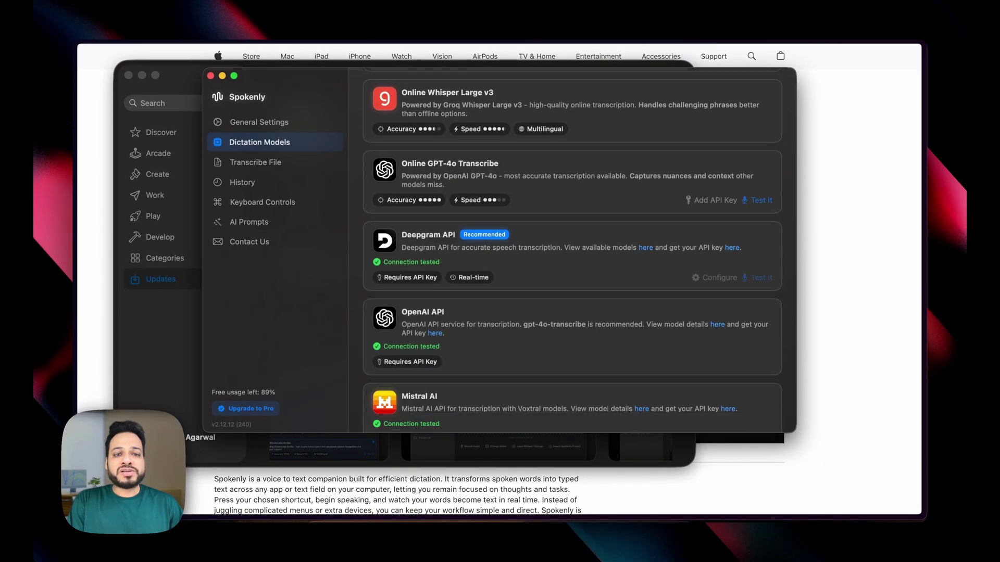
scroll(579, 250, "down", 8)
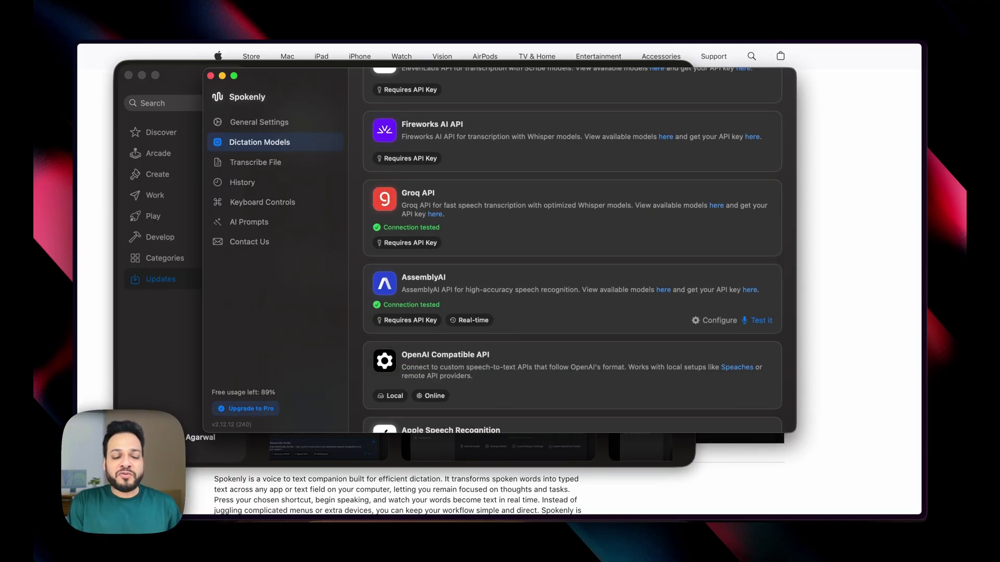
scroll(573, 250, "down", 8)
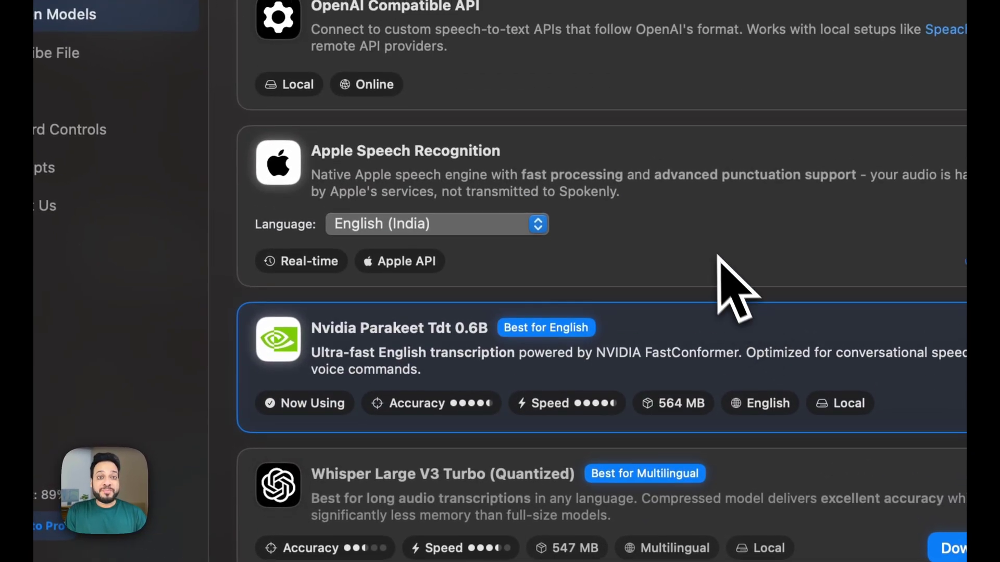
scroll(717, 255, "up", 12)
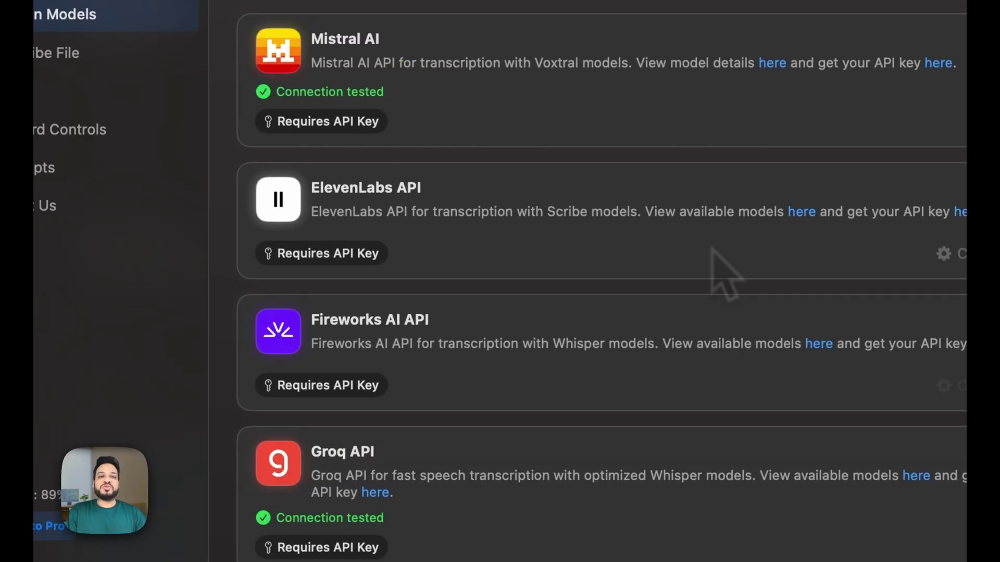
scroll(725, 271, "up", 10)
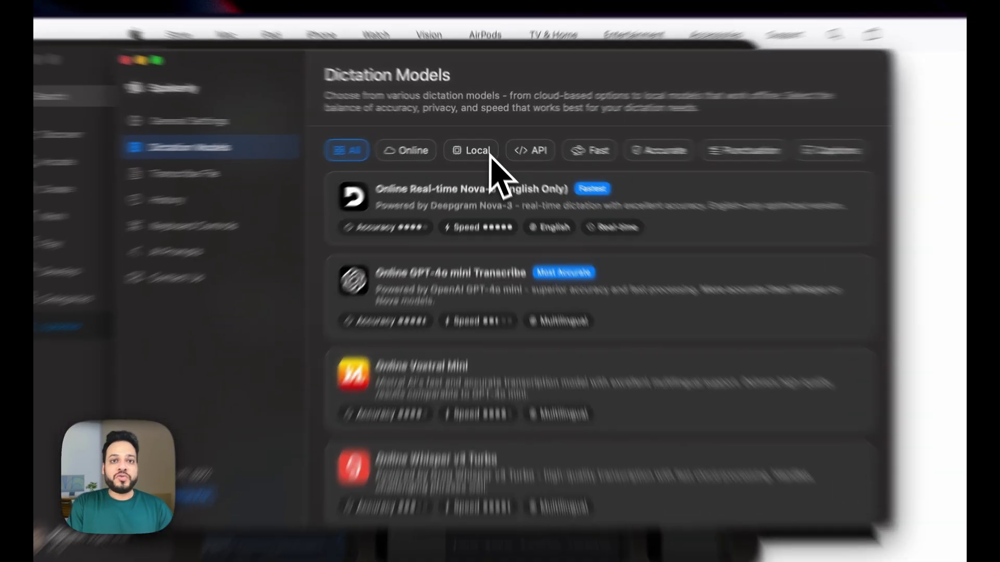
Step: Compare the dictation models under the Local, Online and API filters
left_click(476, 146)
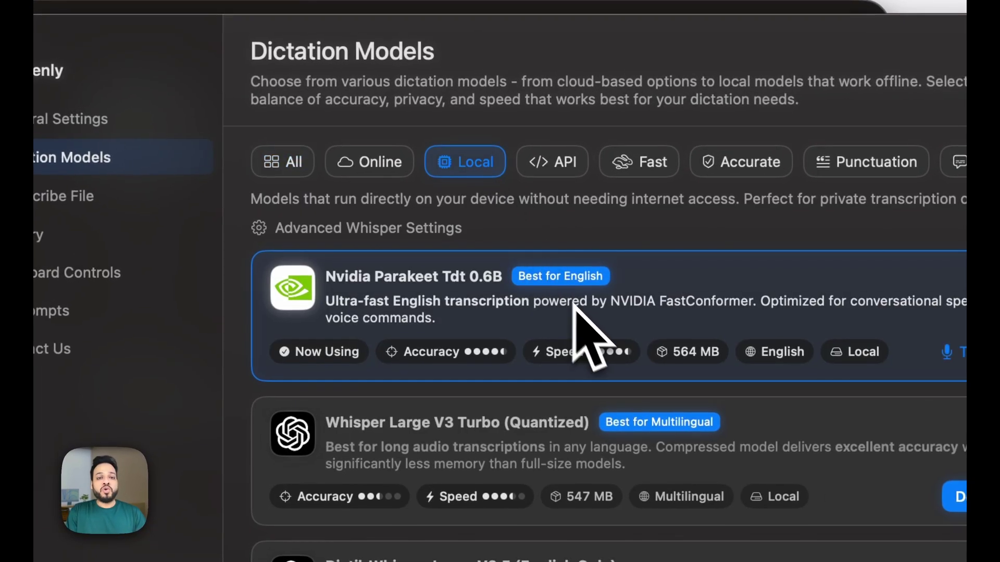
scroll(575, 307, "down", 5)
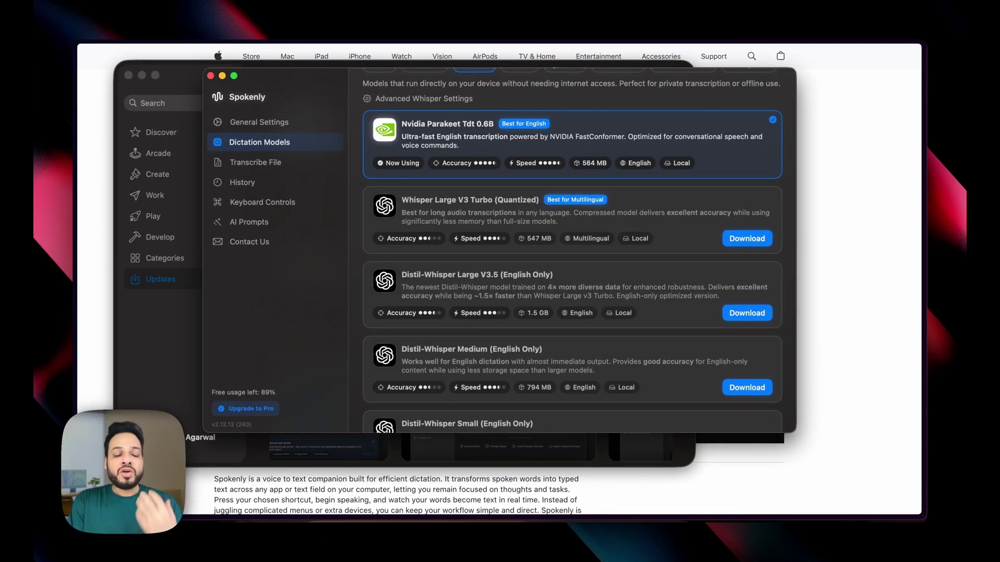
scroll(508, 226, "up", 3)
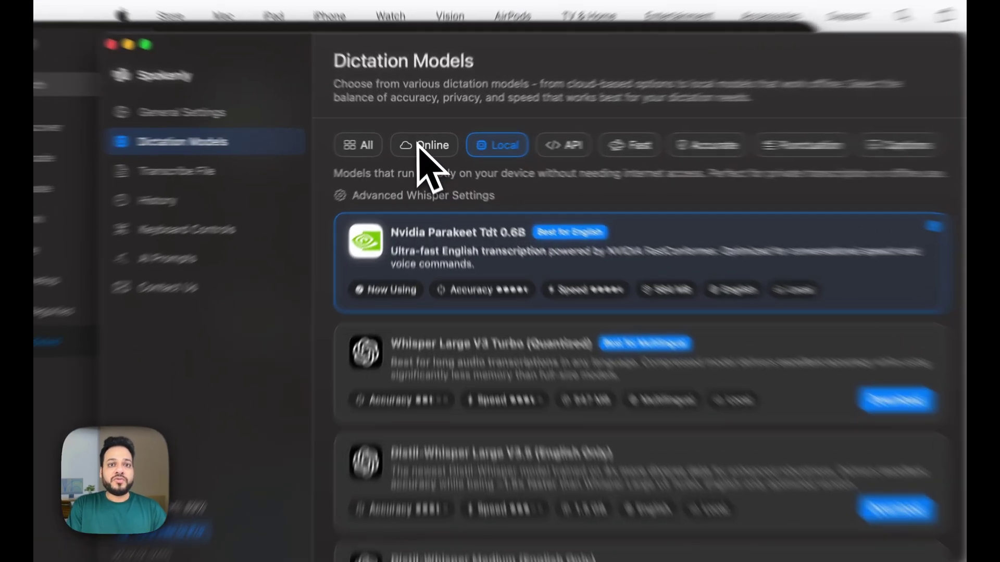
left_click(424, 144)
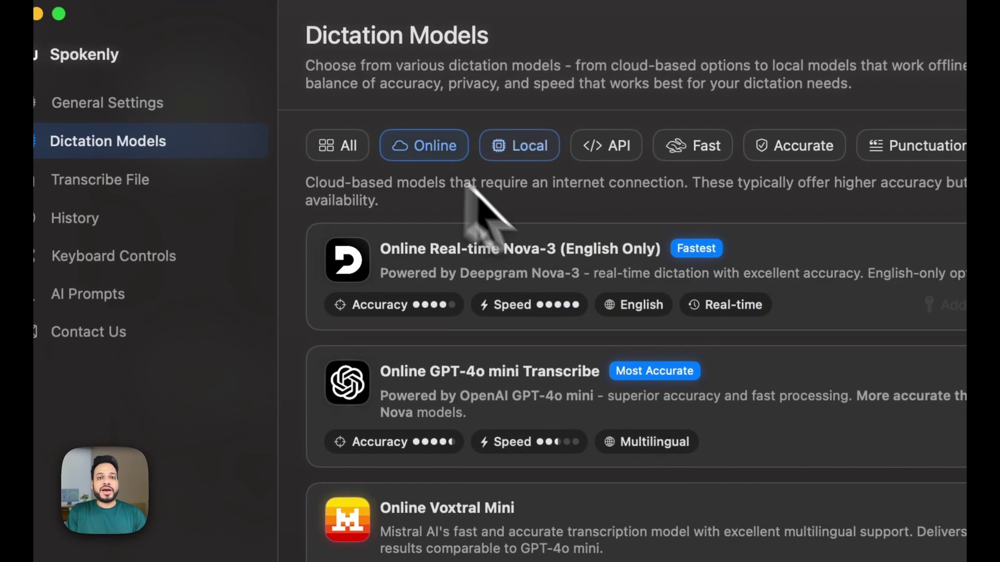
scroll(504, 292, "down", 5)
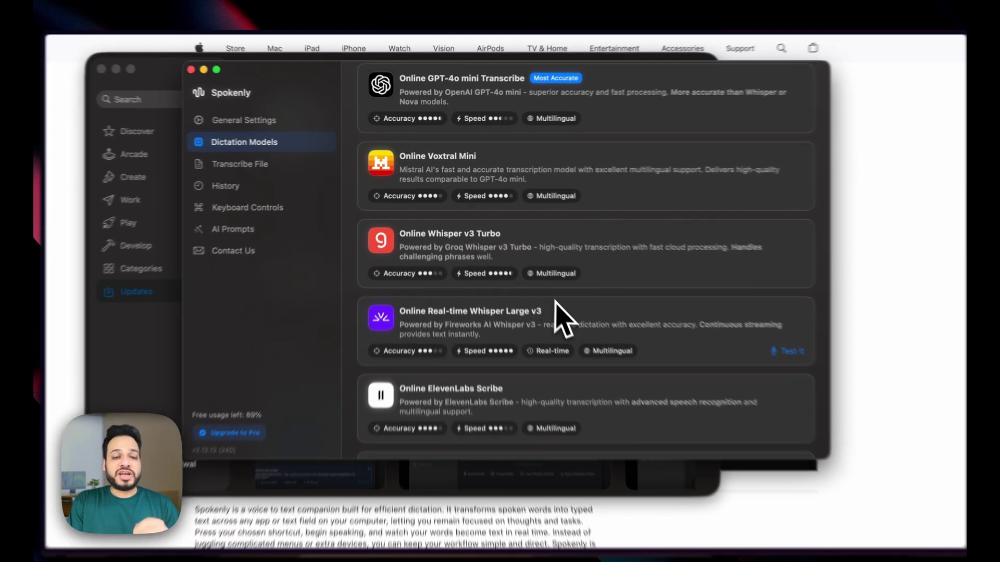
scroll(729, 447, "up", 5)
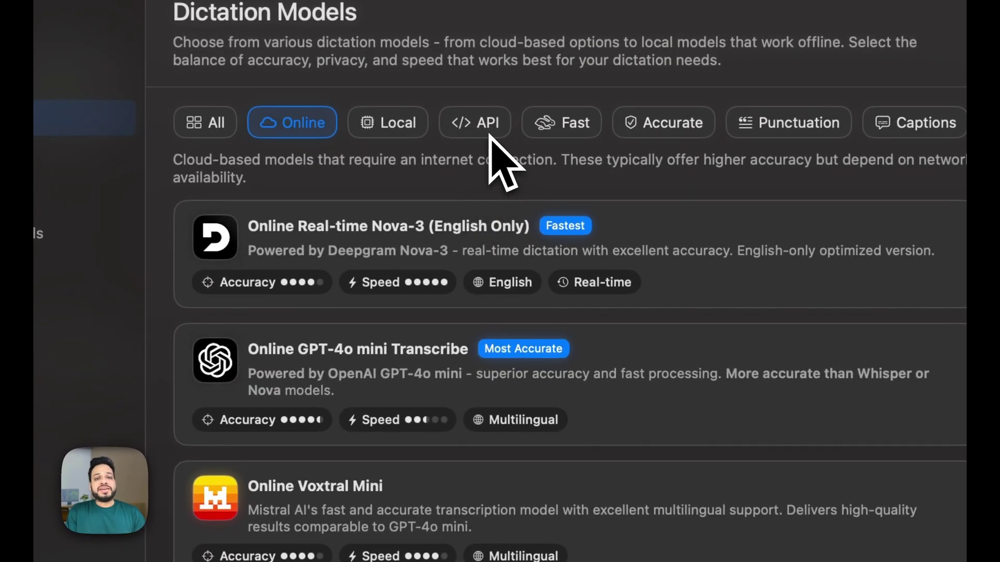
left_click(489, 133)
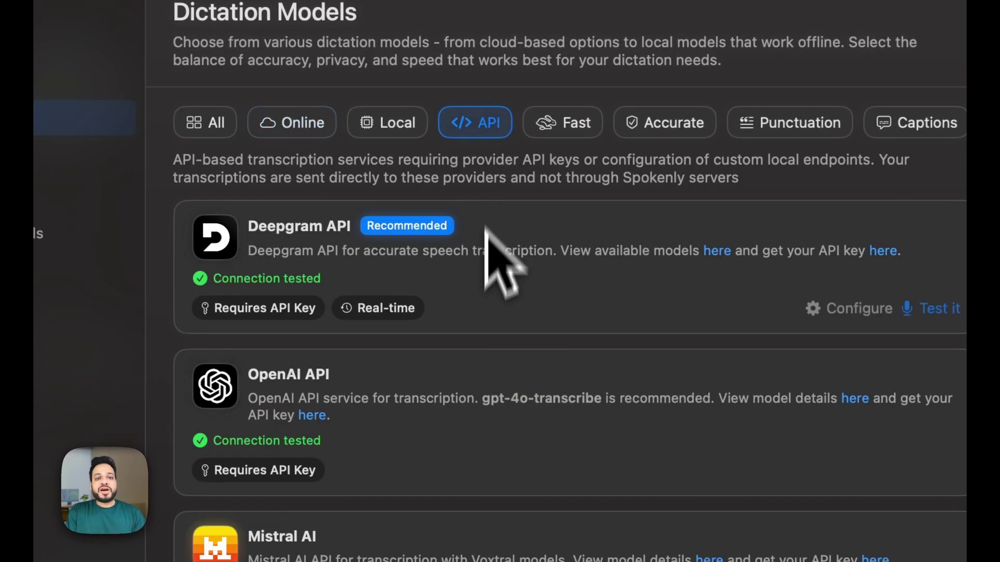
scroll(486, 346, "down", 5)
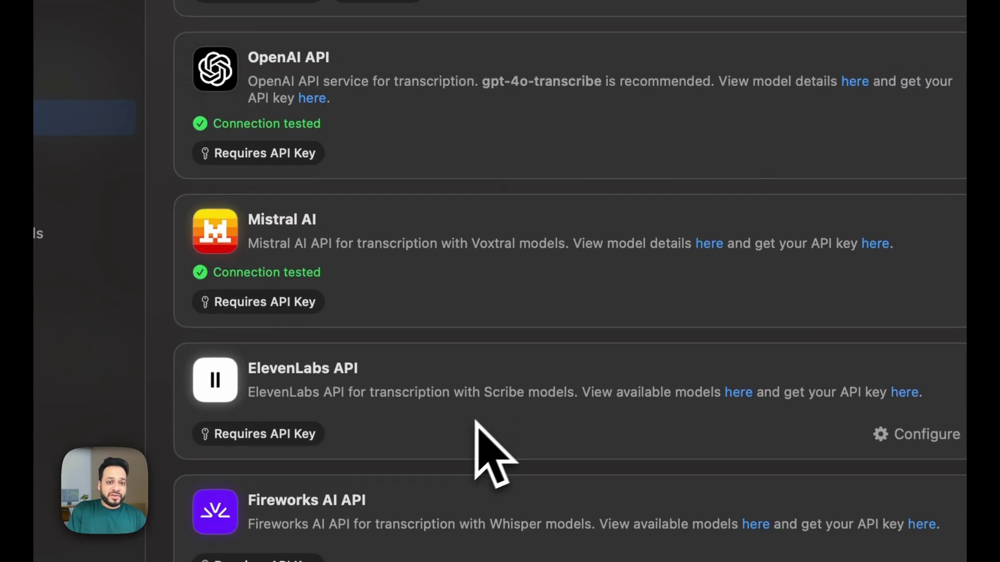
scroll(477, 421, "up", 3)
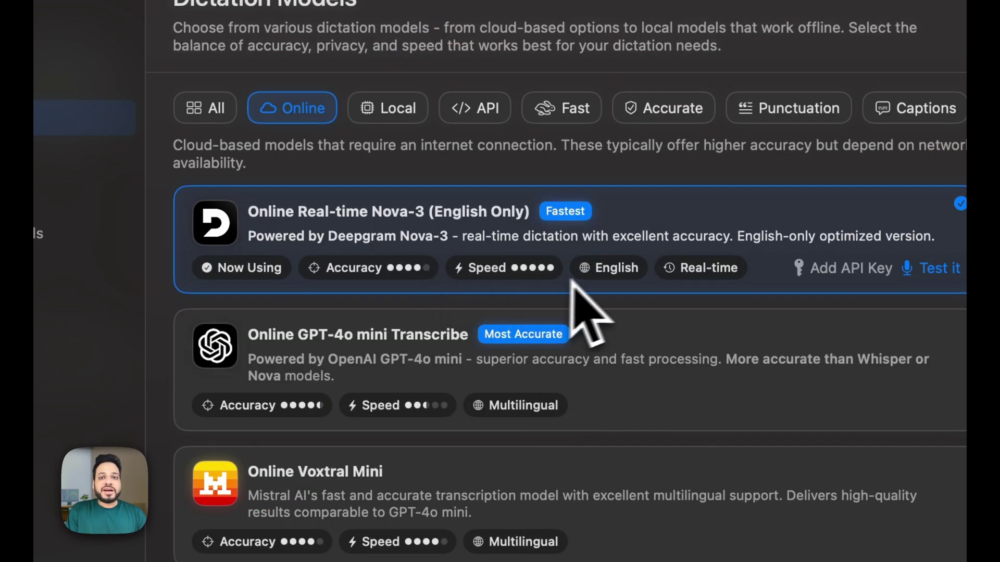
Step: Try GPT-4o mini Transcribe and Voxtral Mini, then reselect Nvidia Parakeet Tdt 0.6B as the active model
left_click(594, 370)
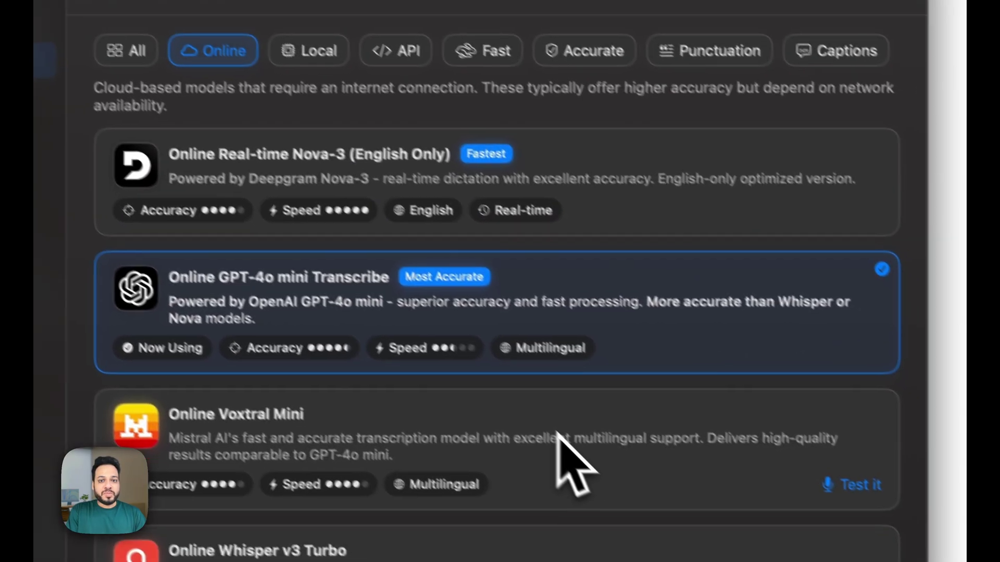
left_click(636, 521)
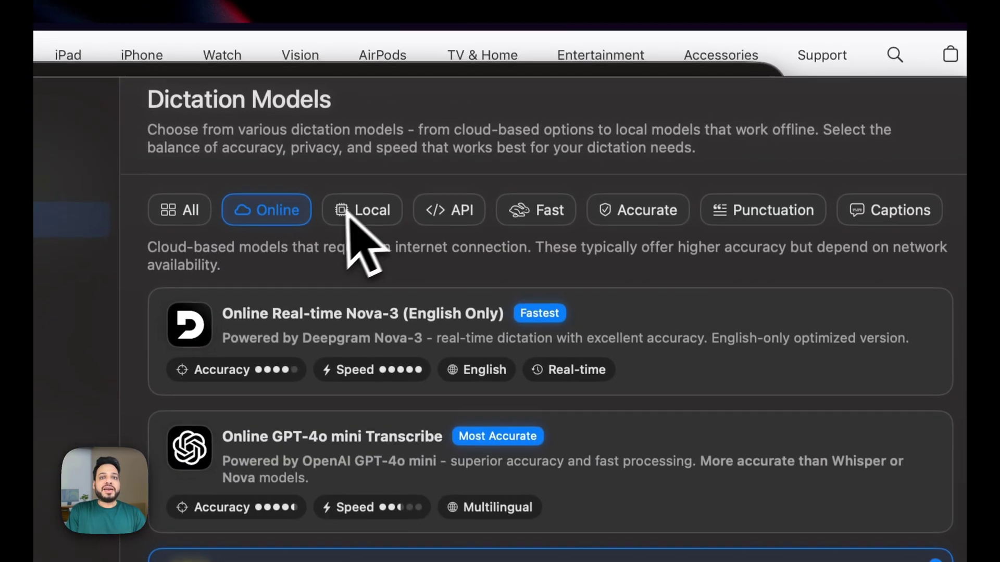
left_click(371, 111)
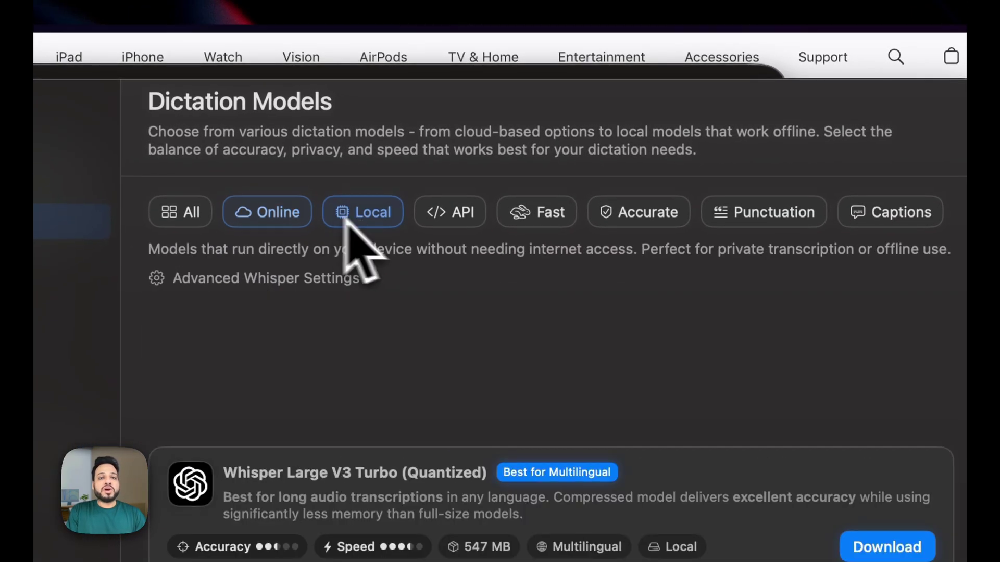
scroll(495, 375, "down", 3)
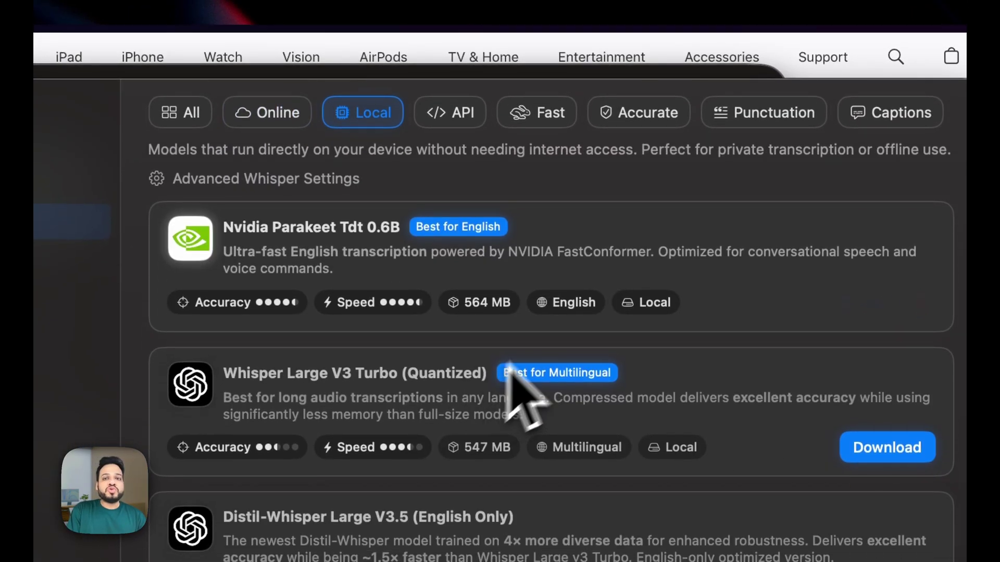
left_click(613, 281)
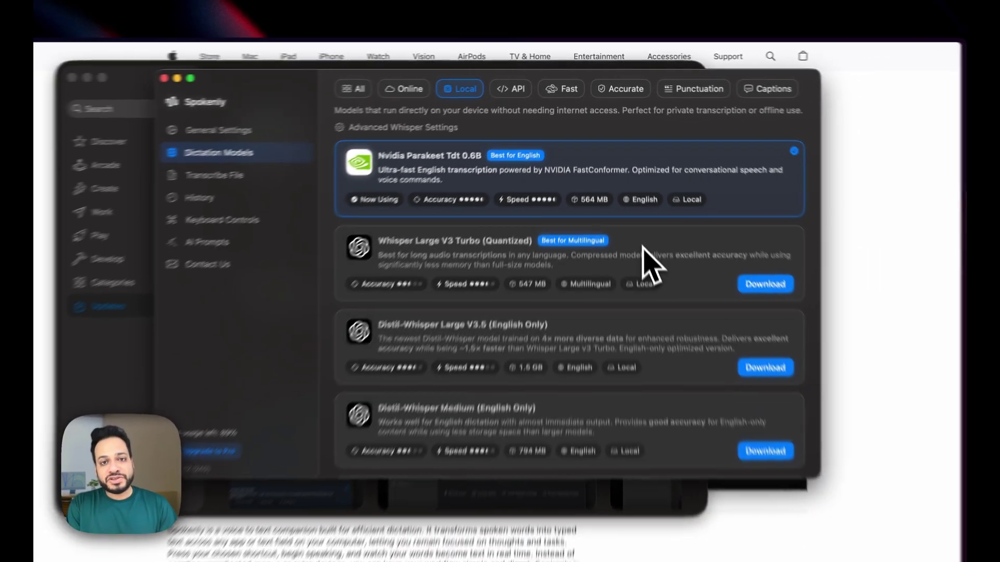
scroll(676, 382, "down", 5)
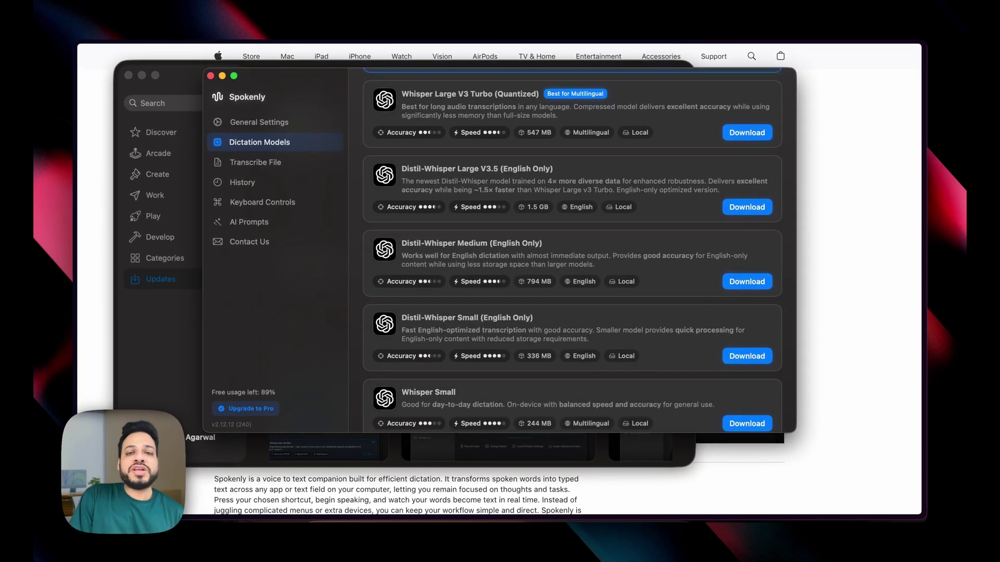
scroll(572, 250, "up", 5)
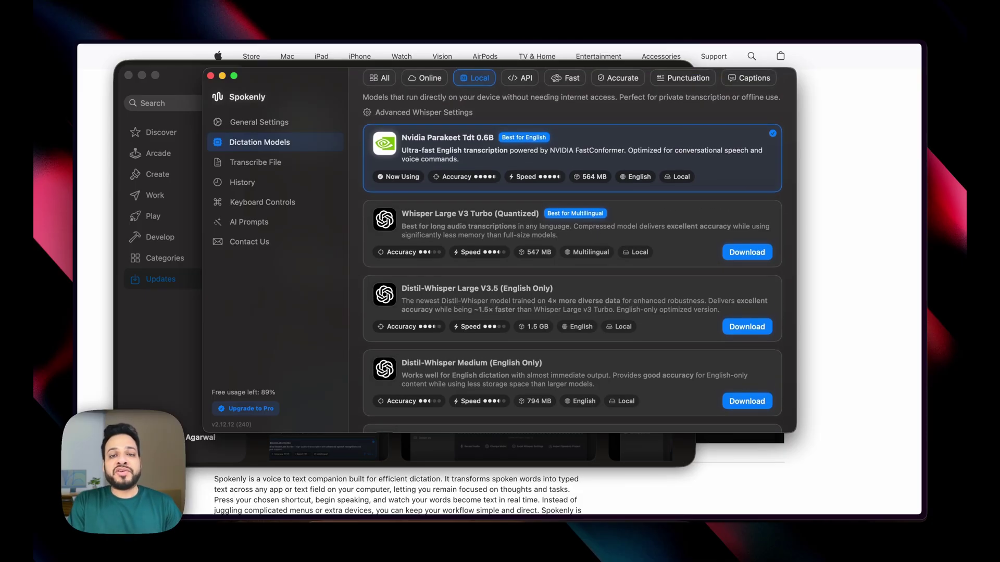
scroll(621, 214, "up", 2)
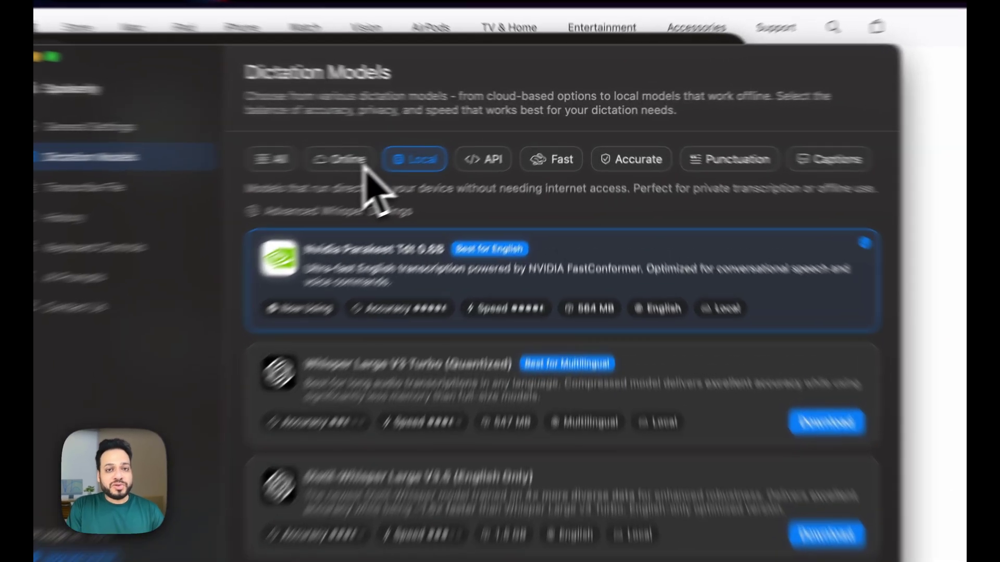
Step: Return to the API providers list, showing Deepgram API and OpenAI API connection tested
left_click(441, 148)
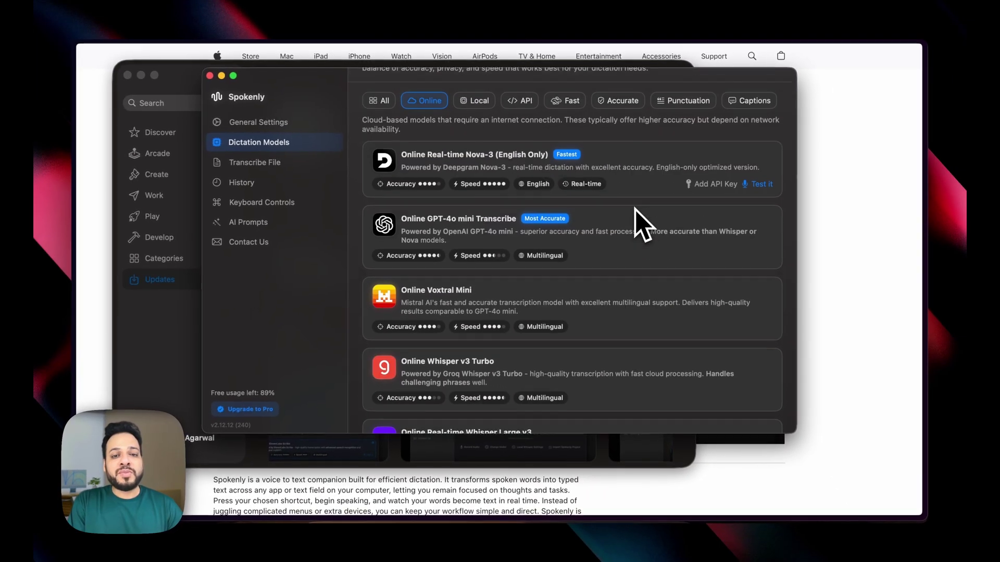
scroll(630, 260, "down", 3)
scroll(624, 302, "down", 3)
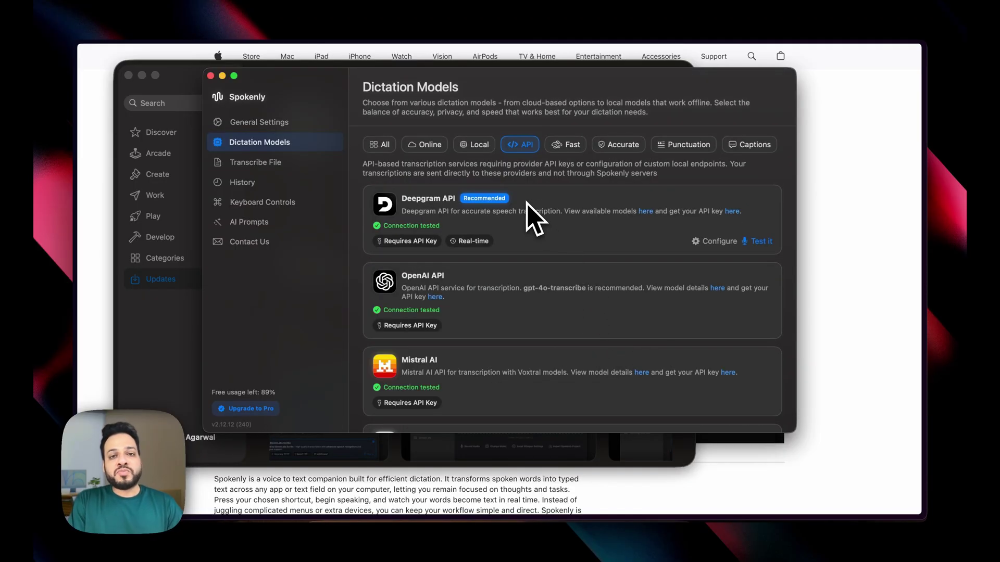
scroll(589, 229, "down", 5)
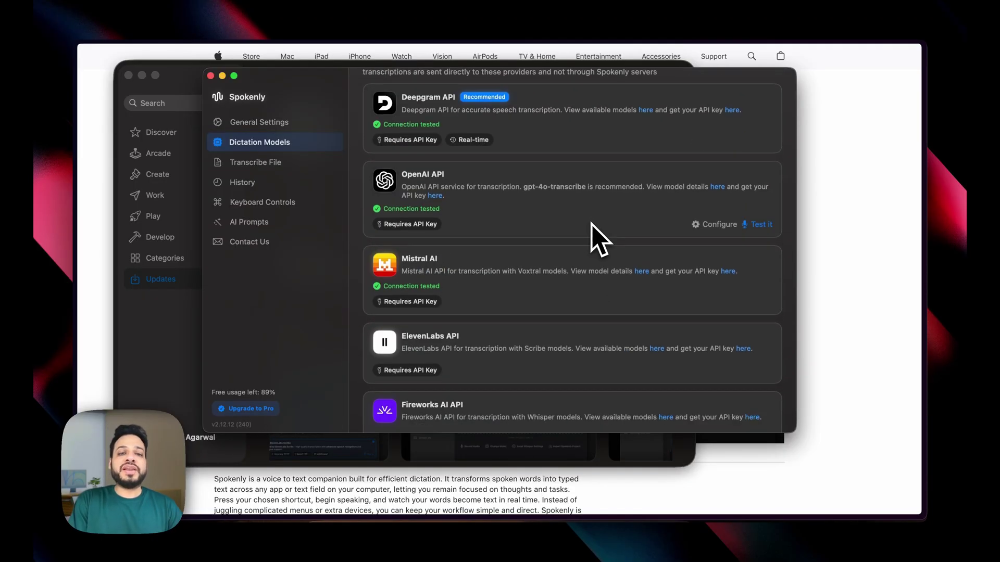
scroll(588, 229, "up", 5)
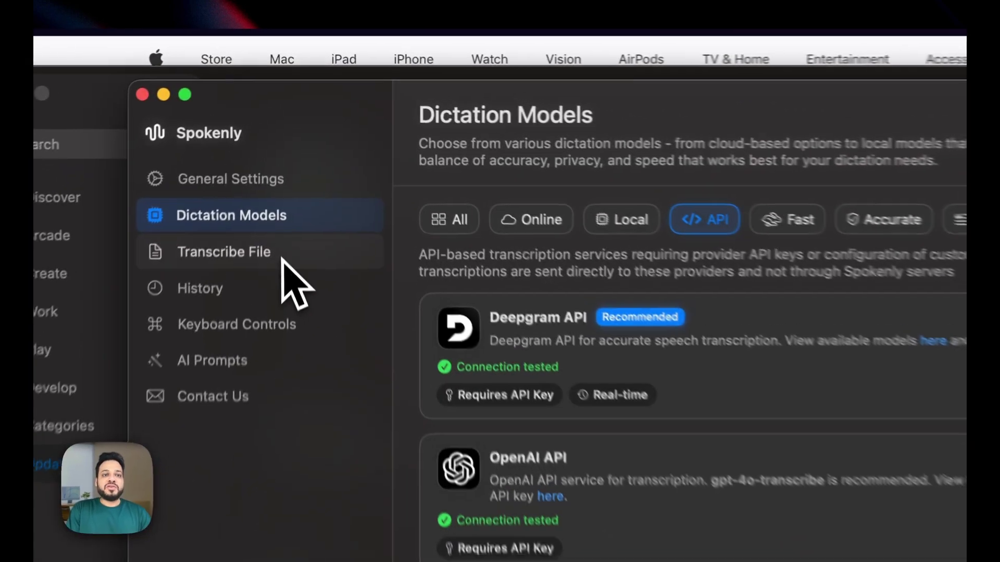
Step: Go from the Transcribe File page to the transcription History
left_click(269, 163)
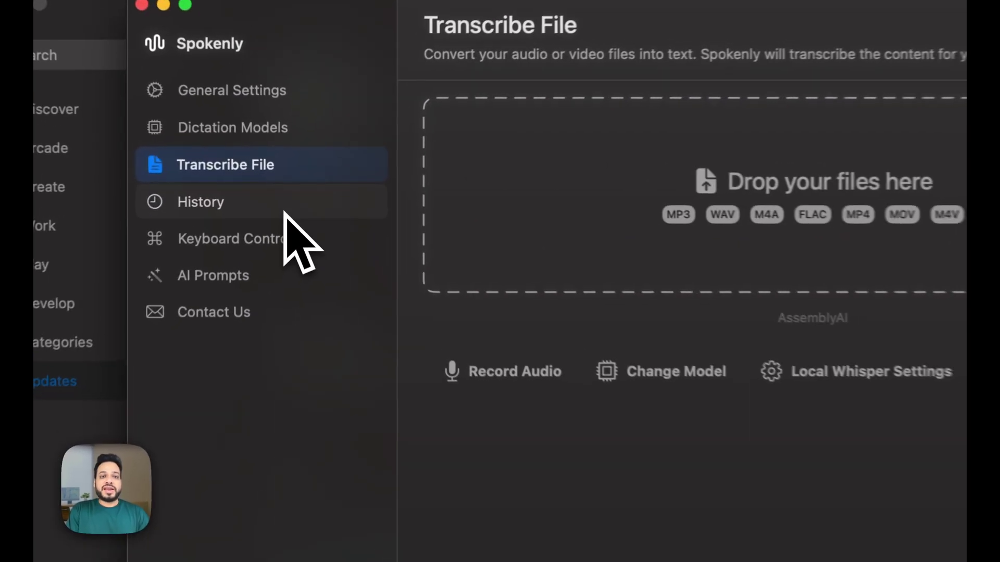
left_click(293, 189)
scroll(492, 237, "down", 3)
Step: Check the History storage policy options and leave it at Keep for 12 hours
left_click(815, 170)
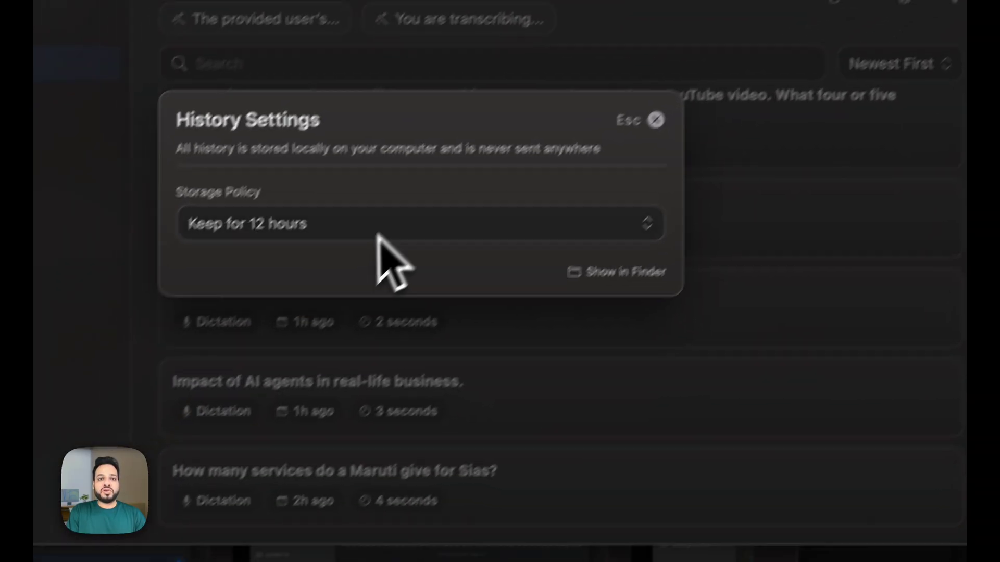
left_click(378, 236)
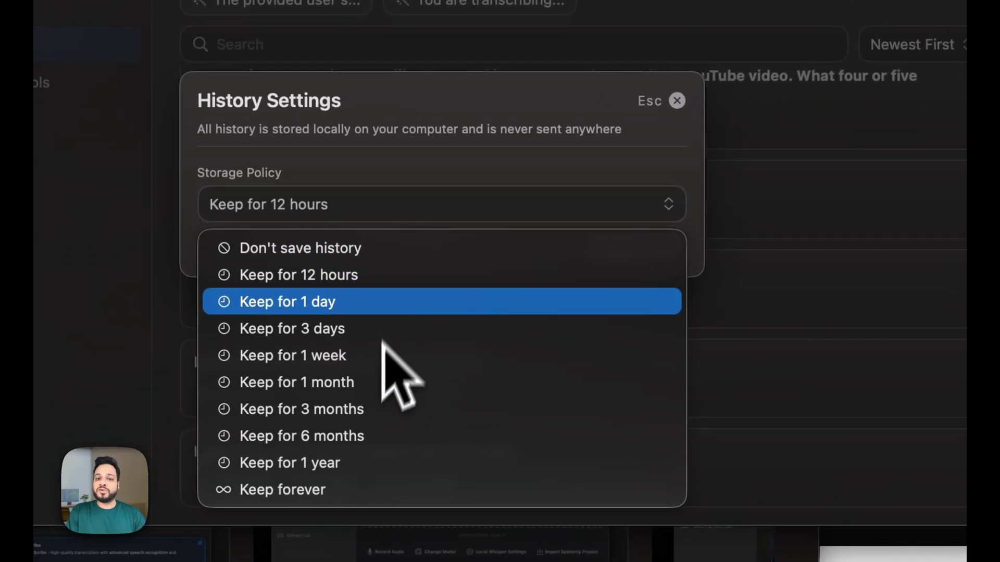
left_click(646, 117)
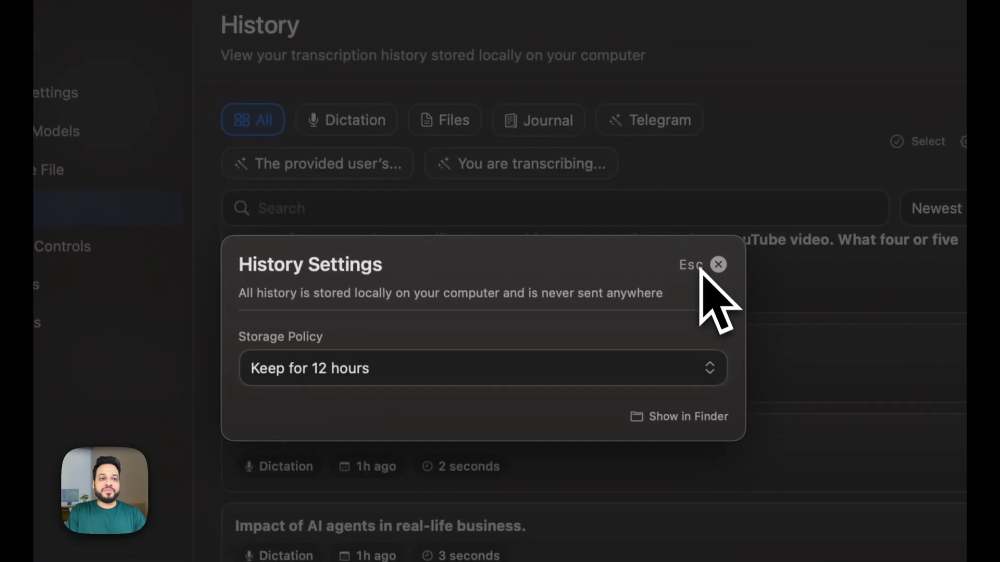
left_click(677, 101)
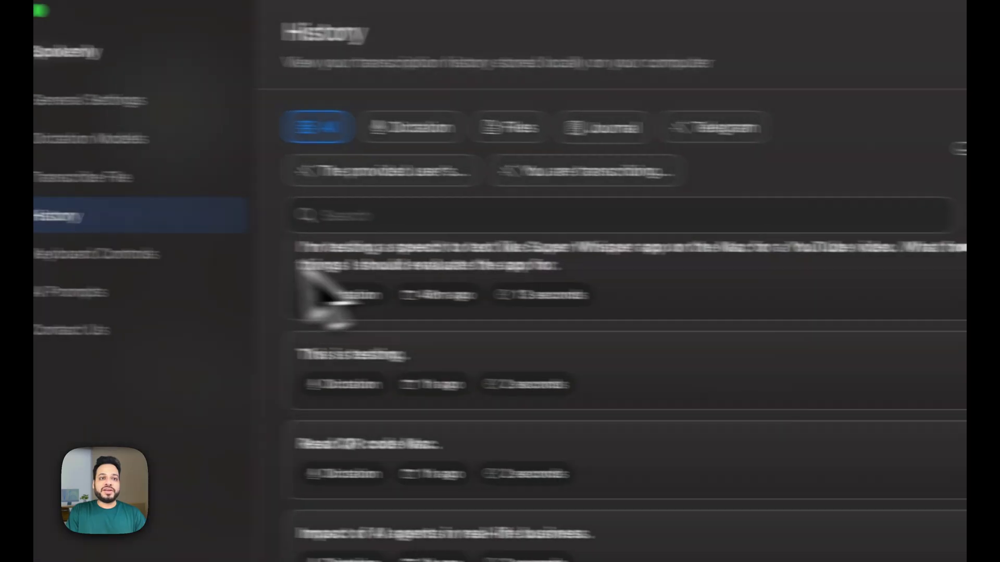
Step: In Keyboard Controls, keep Right ⌥ as the activation key
left_click(132, 263)
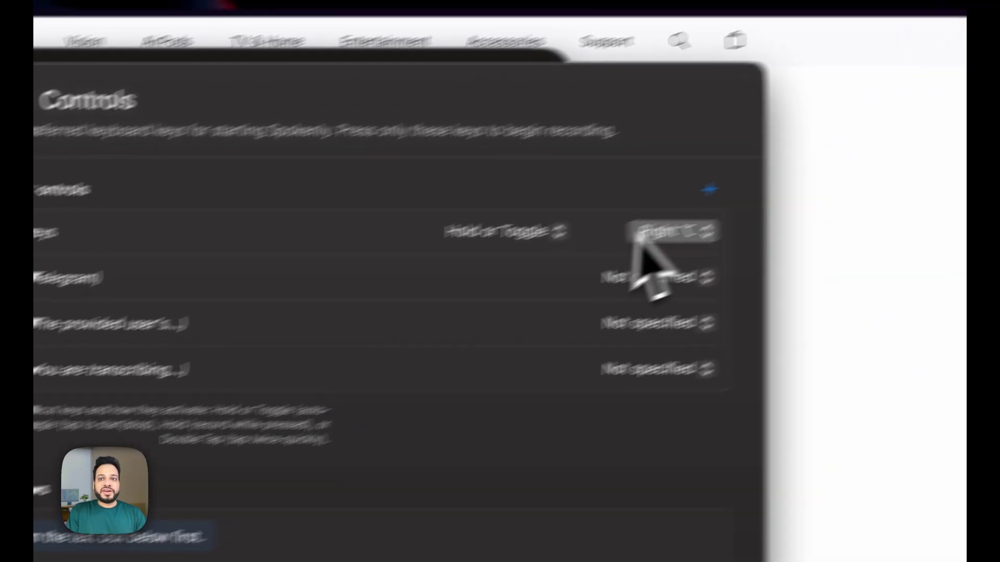
left_click(779, 194)
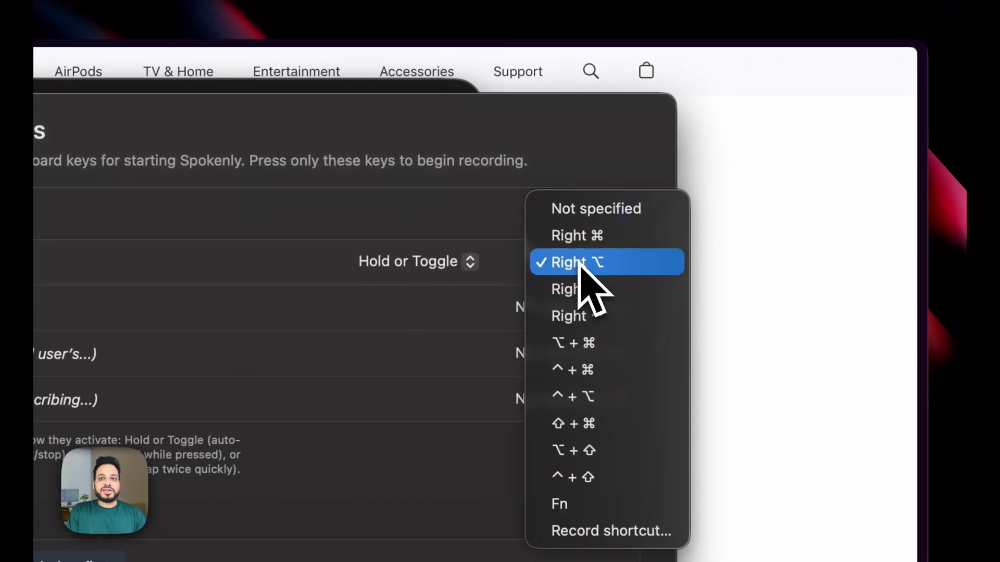
left_click(474, 224)
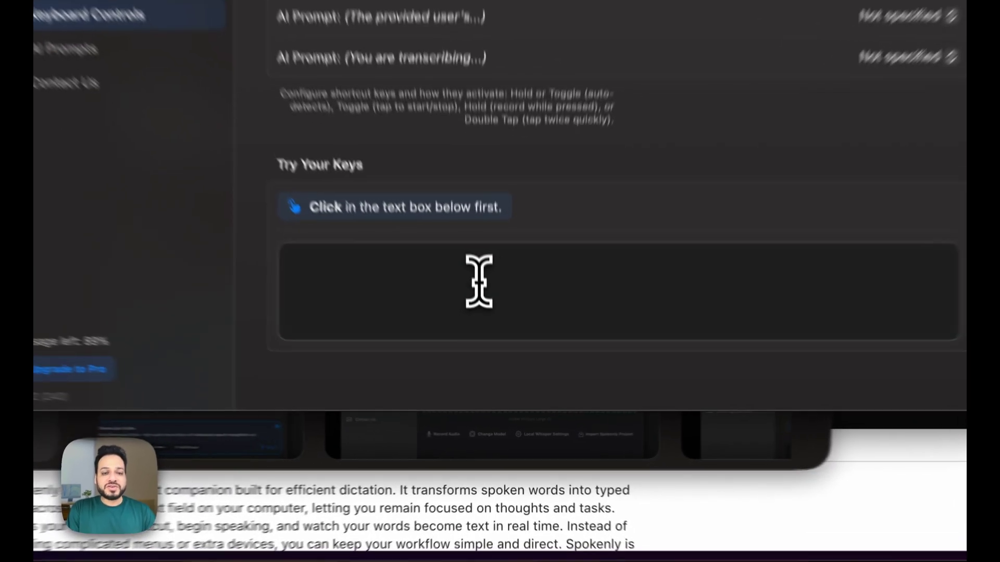
Step: Dictate a test sentence into the Try Your Keys box by pressing Right ⌥ to start and stop
left_click(513, 365)
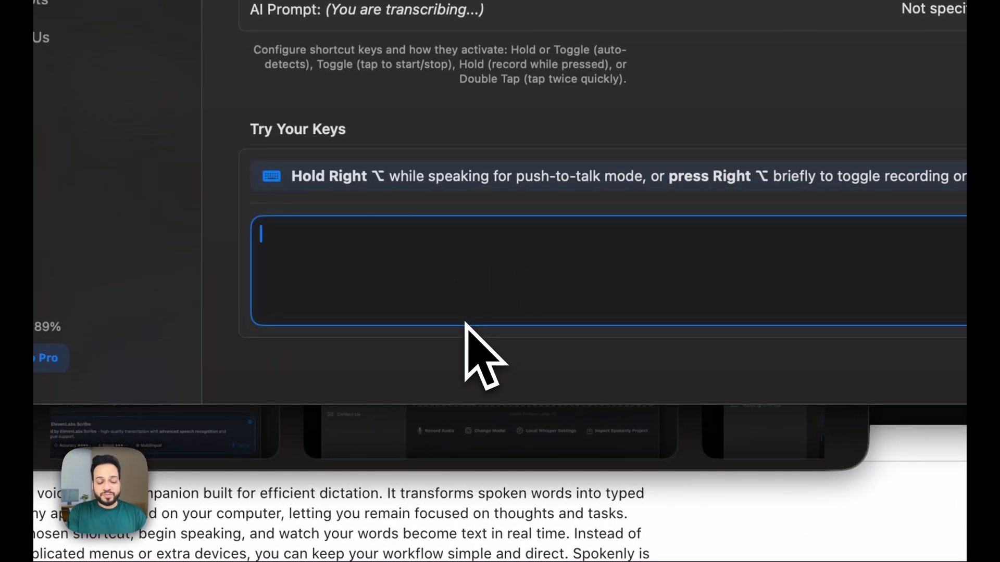
key("Alt_R")
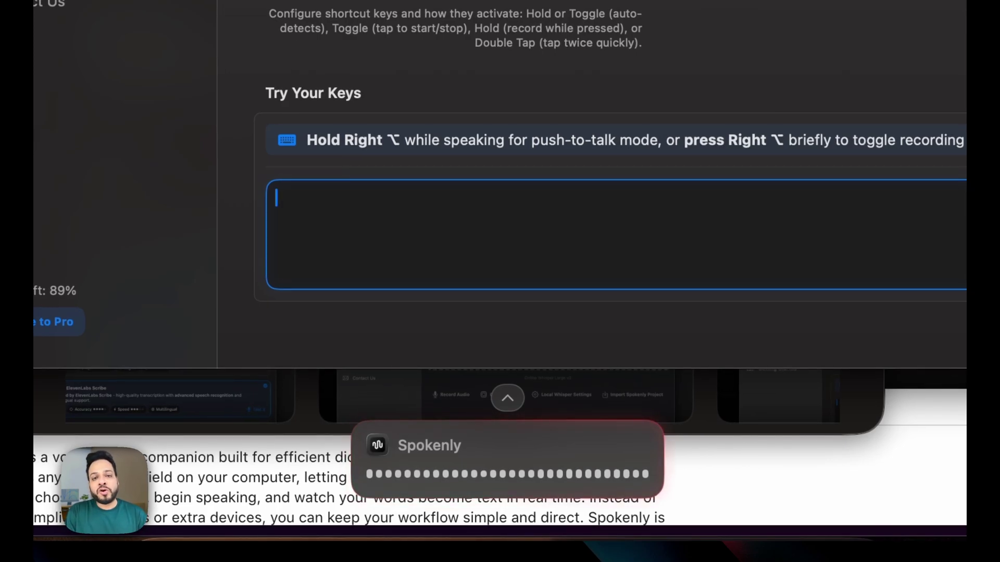
key("Alt_R")
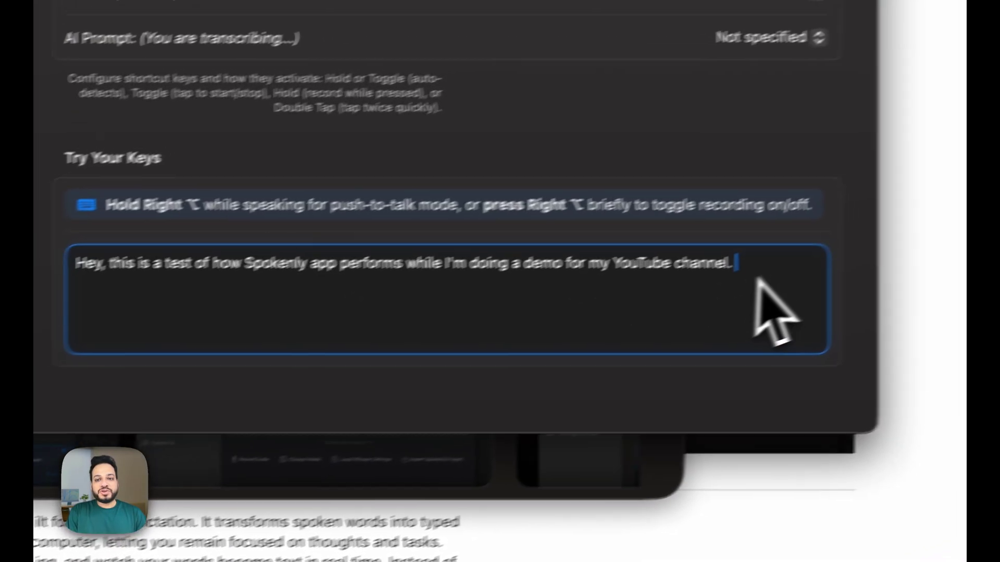
left_click_drag(757, 281, 150, 272)
left_click(152, 271)
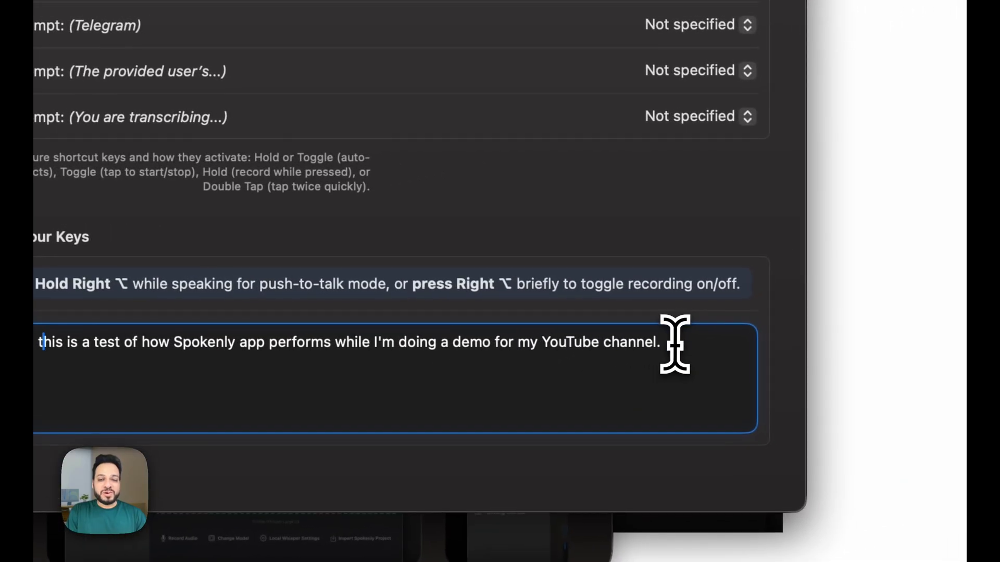
left_click(947, 277)
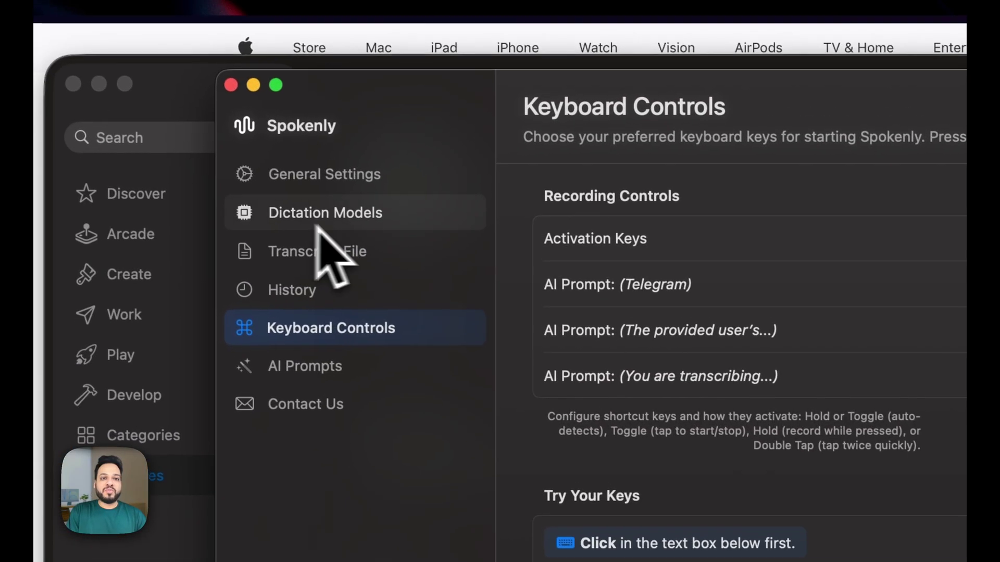
left_click(325, 214)
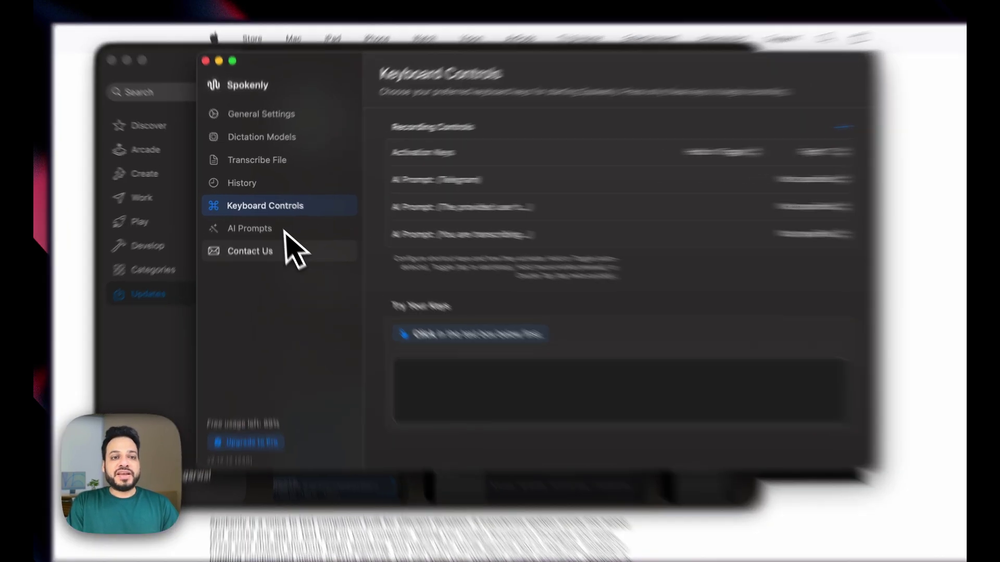
Step: Open the AI Prompts list and start a New Prompt, showing presets like Google Search and Ask ChatGPT
left_click(263, 224)
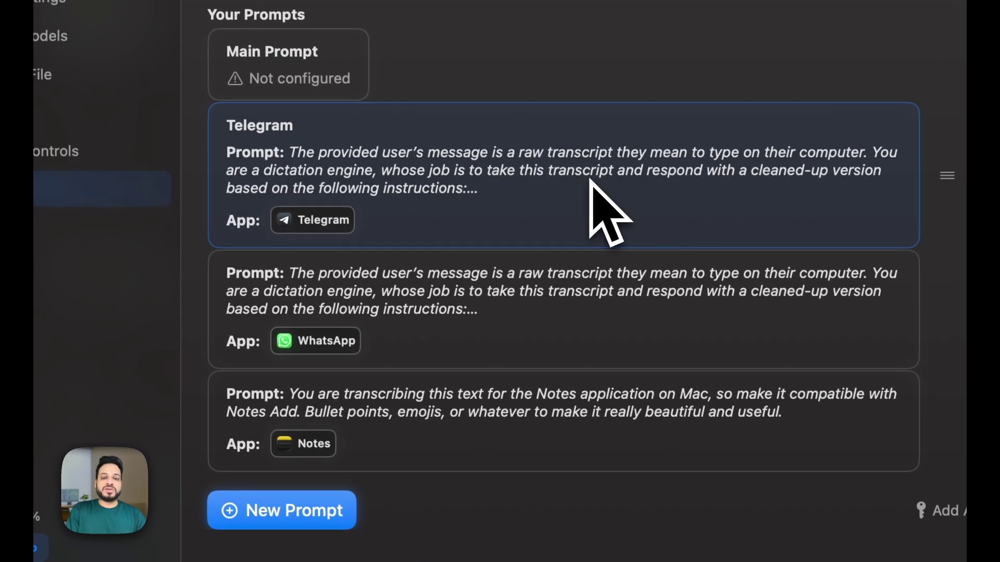
left_click(324, 515)
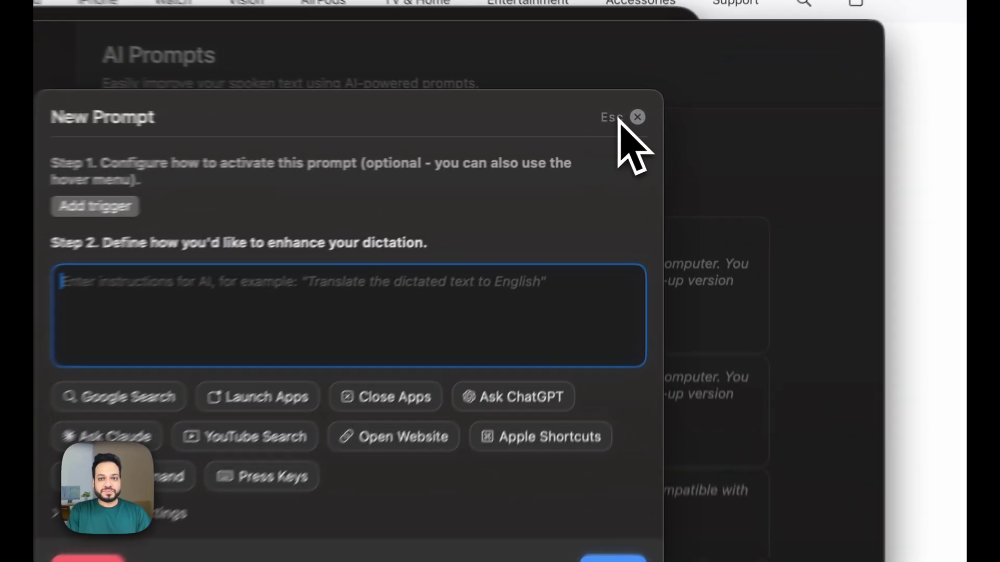
Step: Discard the new prompt, open the Notes prompt, and fix the punctuation before 'Add'
left_click(658, 121)
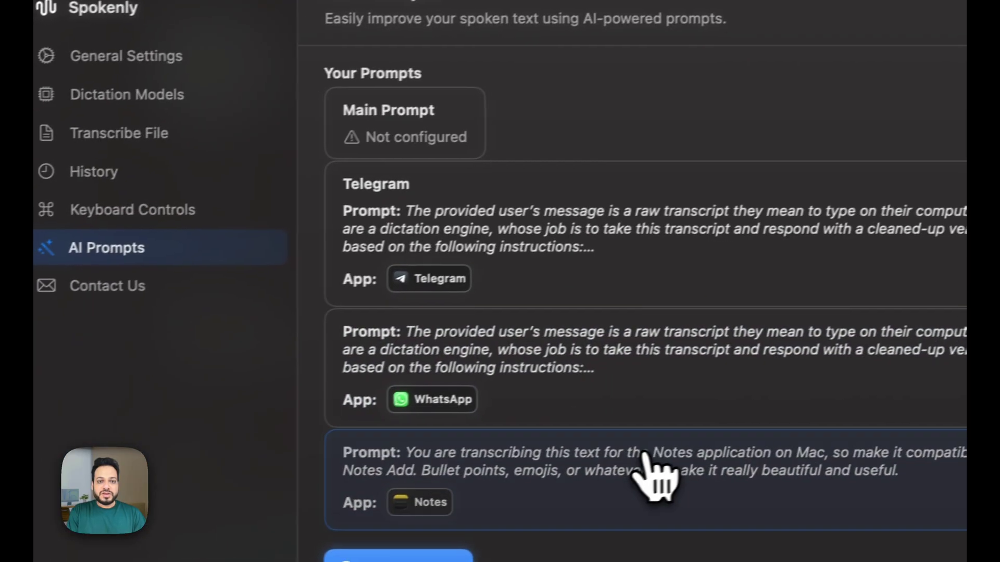
left_click(646, 458)
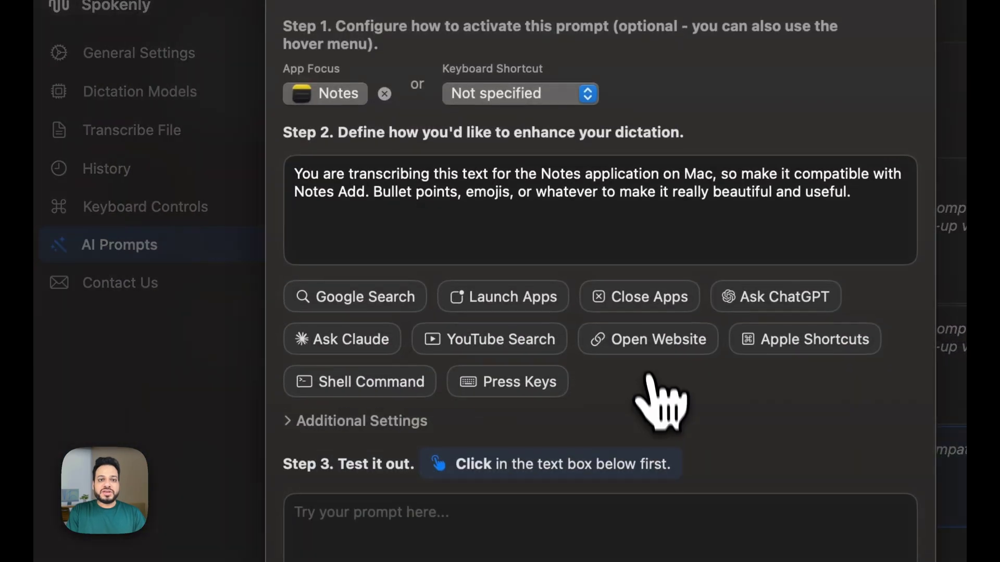
left_click(585, 242)
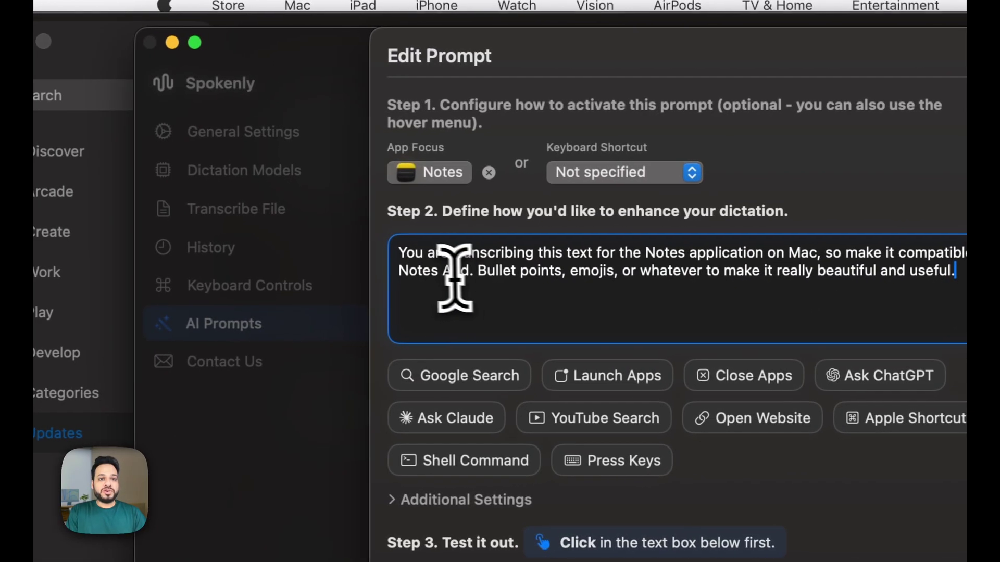
left_click(450, 274)
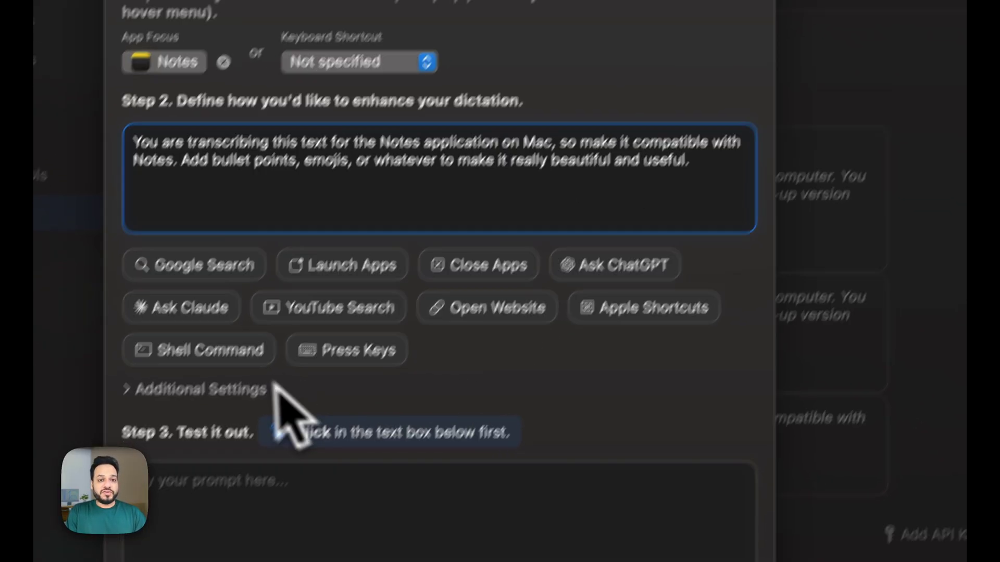
Step: Review Additional Settings and AI providers without adding any, then save the Notes prompt
left_click(249, 396)
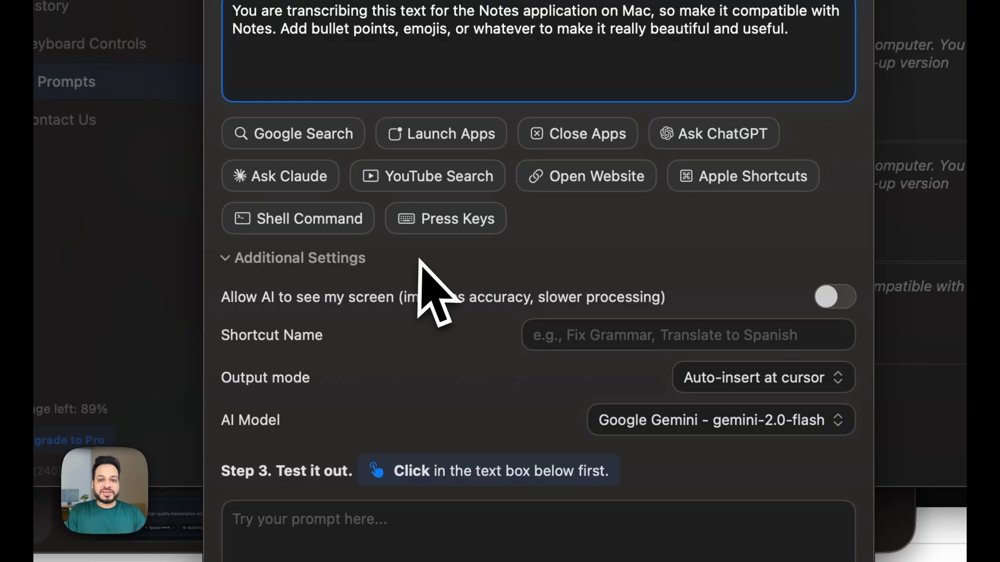
left_click(652, 414)
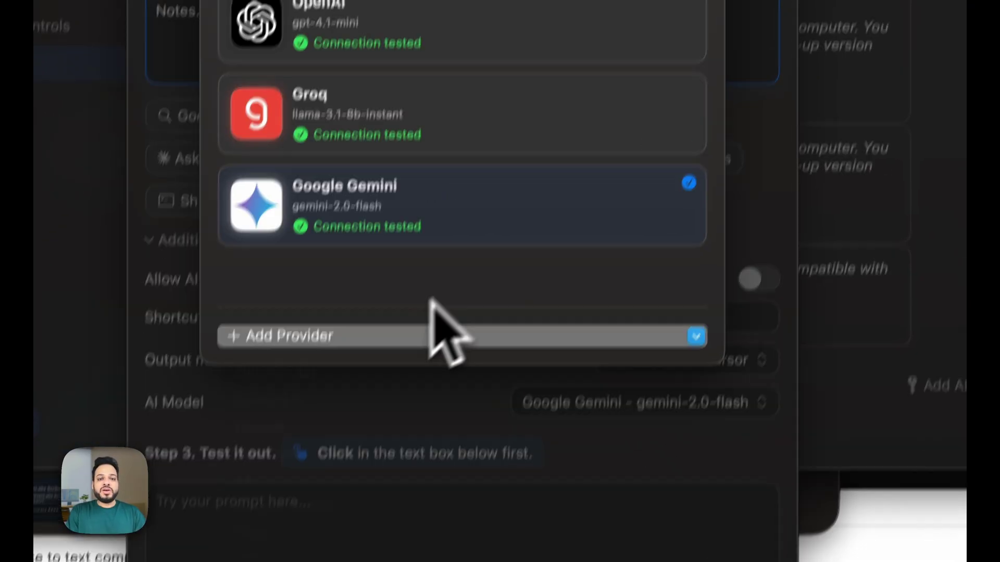
left_click(454, 347)
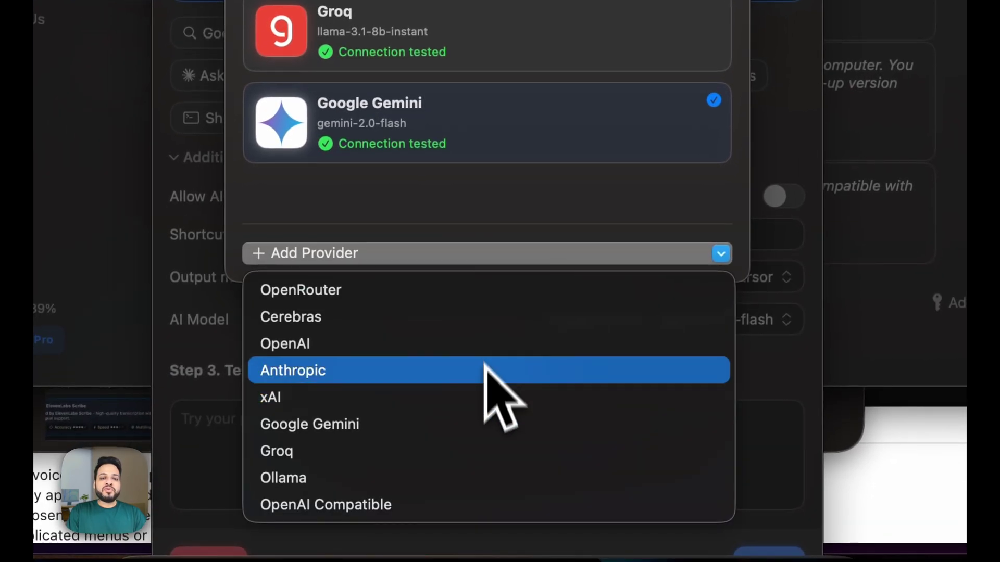
left_click(464, 180)
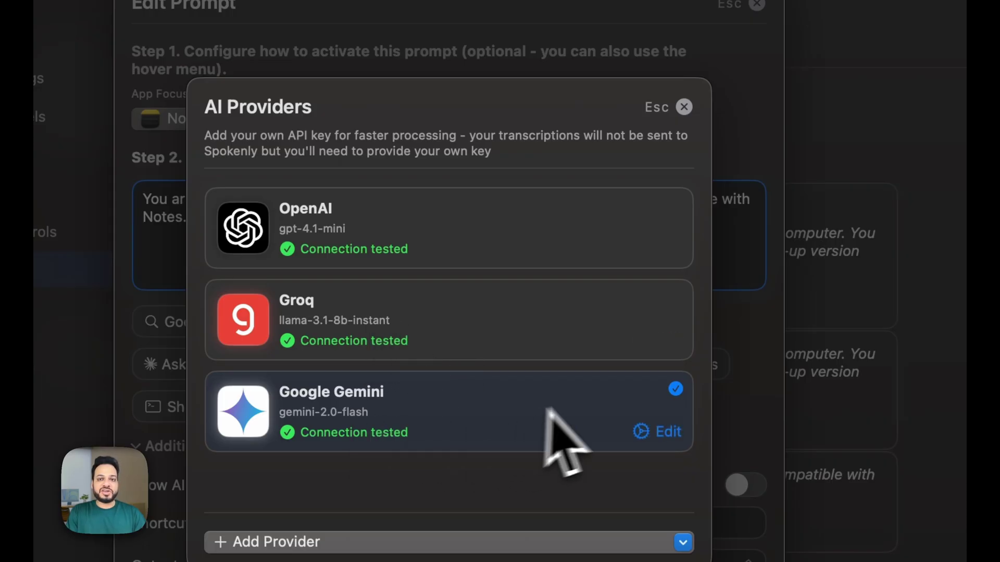
left_click(684, 107)
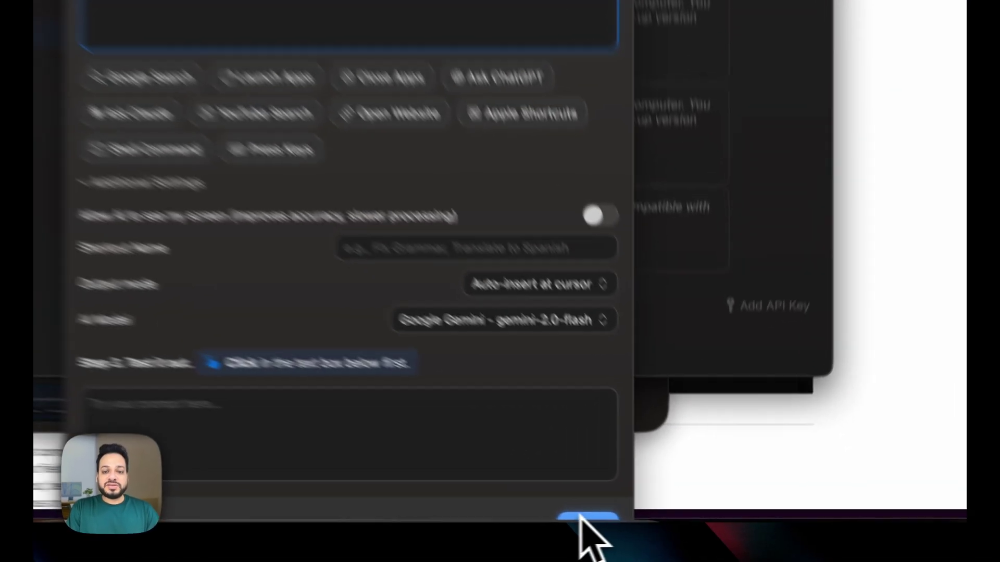
left_click(645, 520)
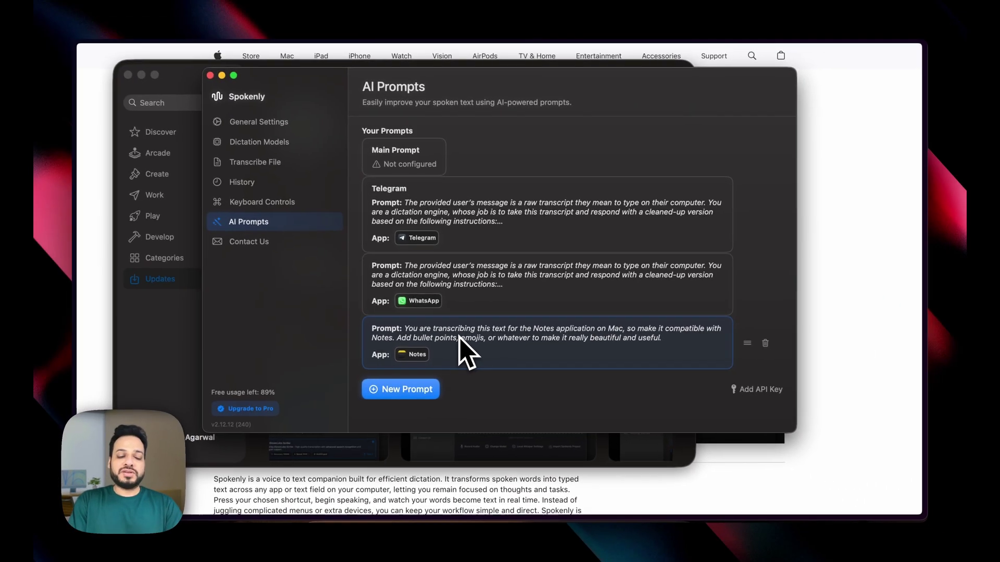
Step: Launch Notes through Spotlight by searching 'no'
key("super+space")
type("no")
key("Return")
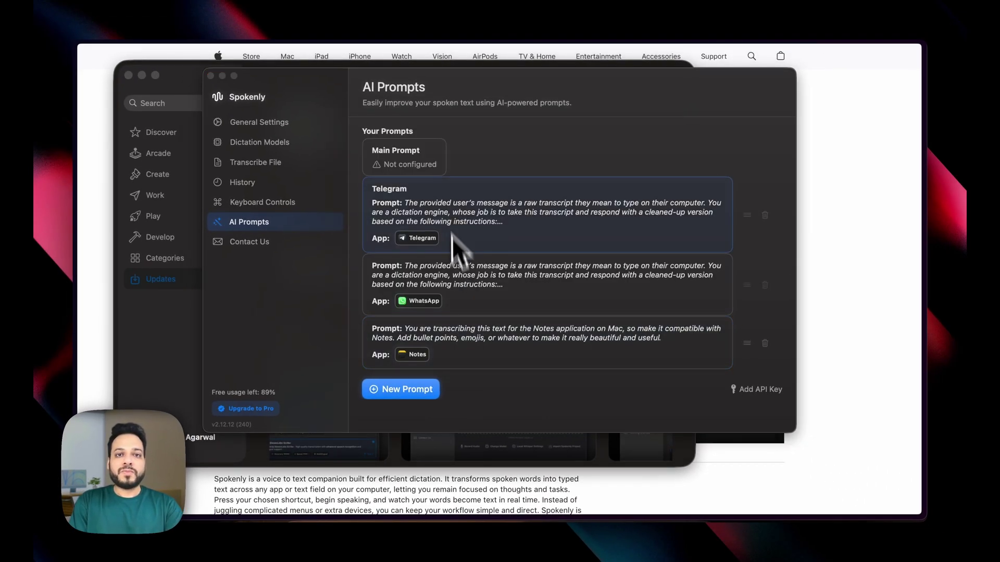
Step: Dismiss Notes' What's New sheet and drag the Notes window right, beside Spokenly
key("Return")
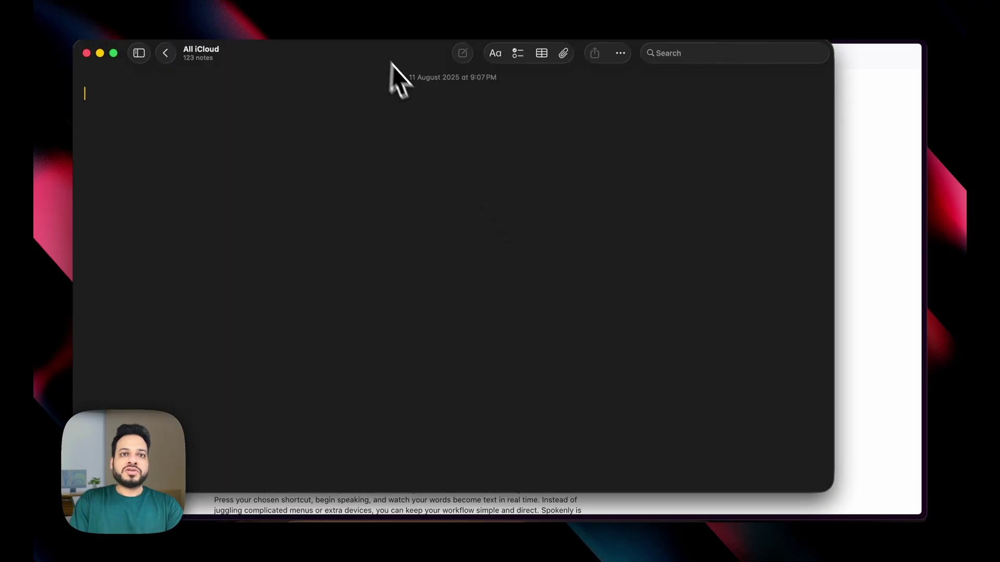
left_click_drag(389, 61, 633, 61)
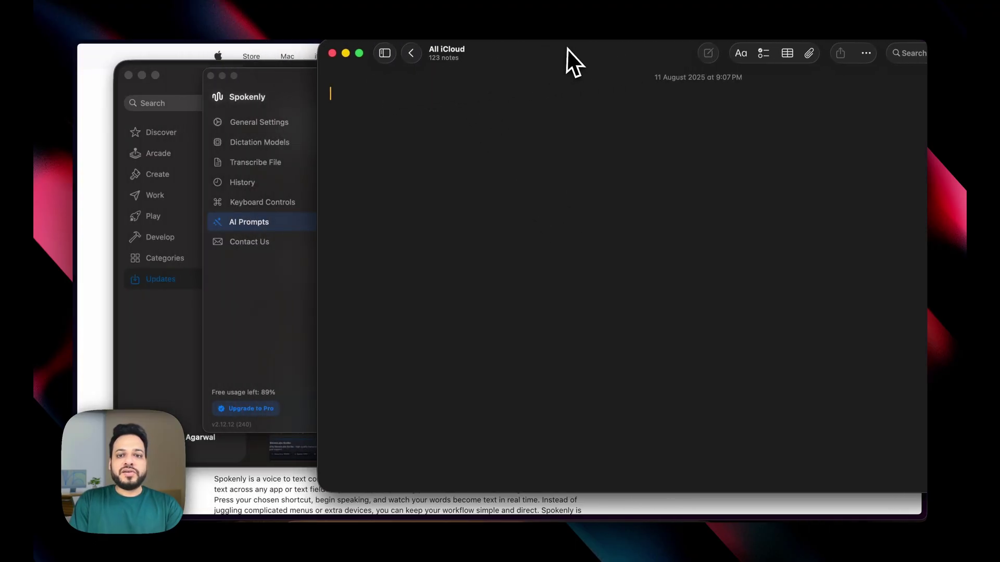
left_click_drag(568, 48, 595, 49)
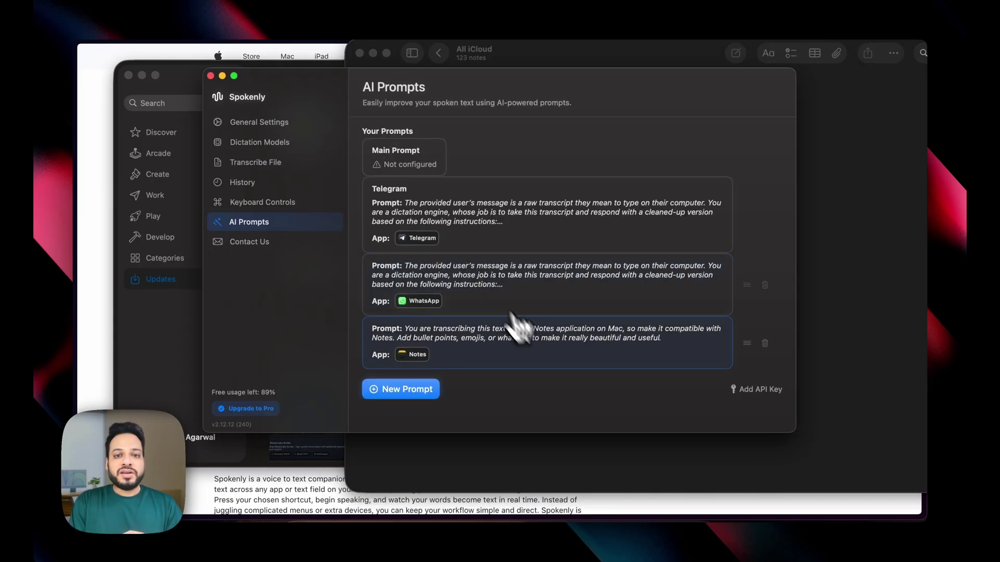
Step: Dictate with ⌘3 into the new note: get some eggs tomorrow, check on the library, call my sister
left_click(513, 328)
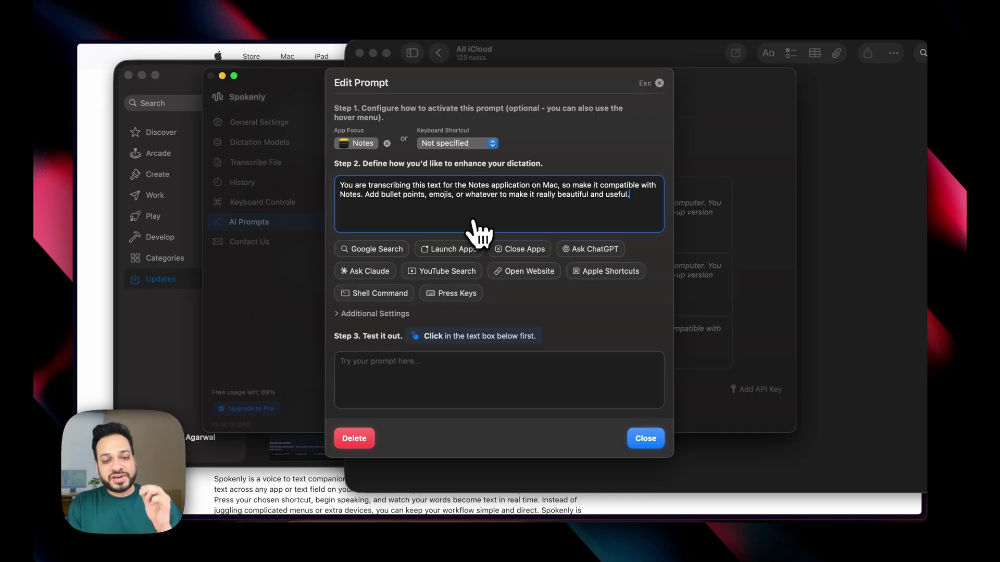
left_click(870, 190)
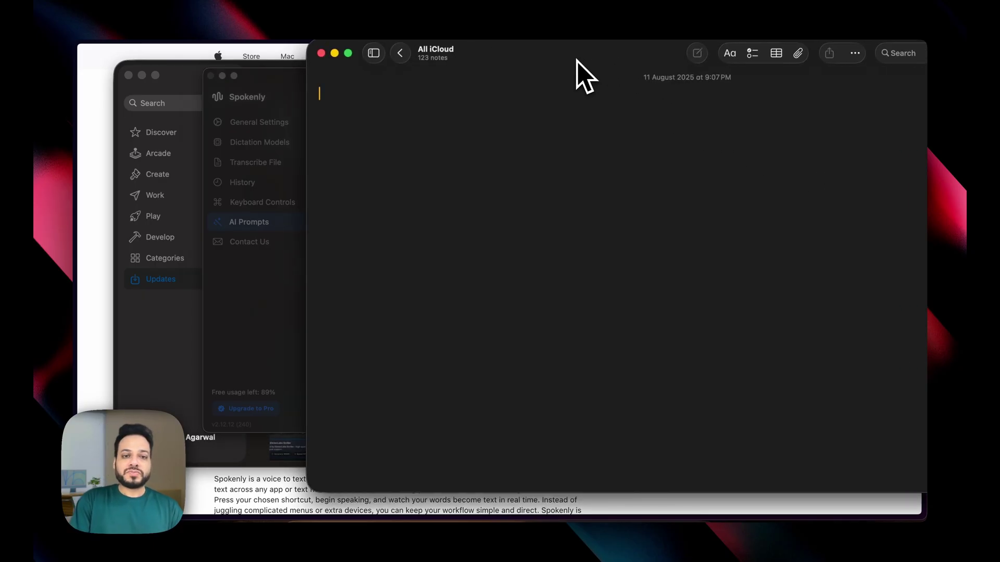
key("super+3")
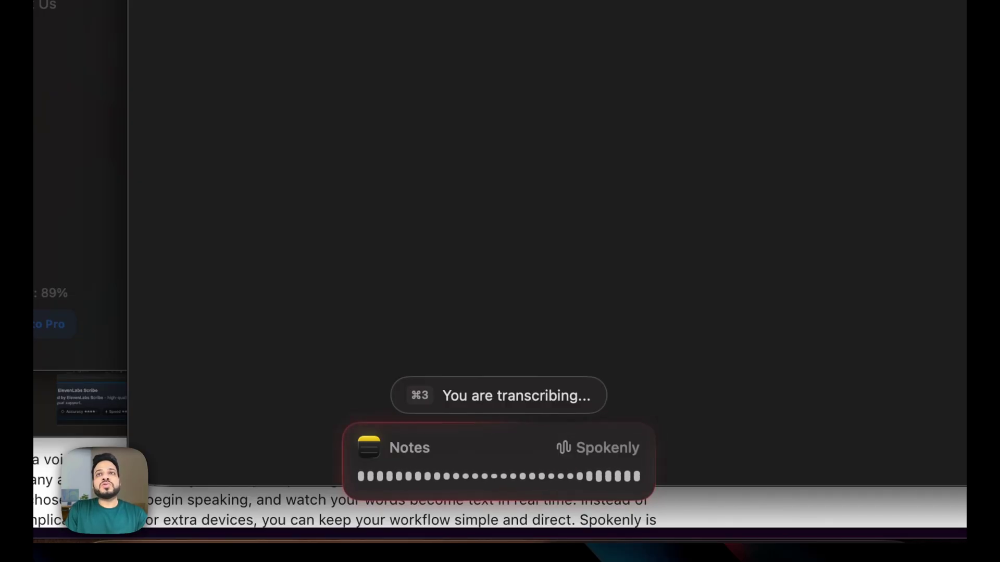
key("super+3")
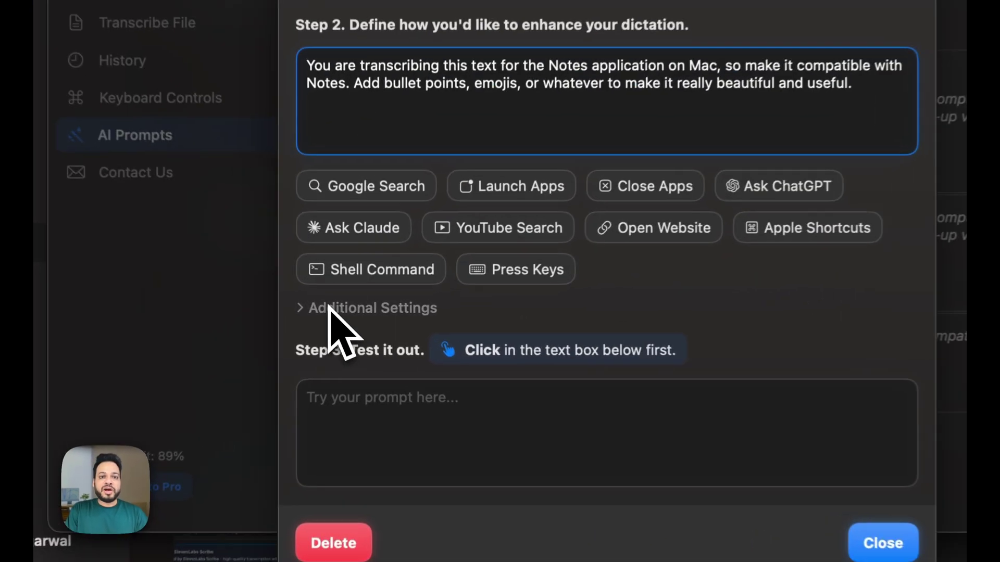
Step: Review the Notes prompt's additional settings, close its editor and bring the note forward
left_click(339, 313)
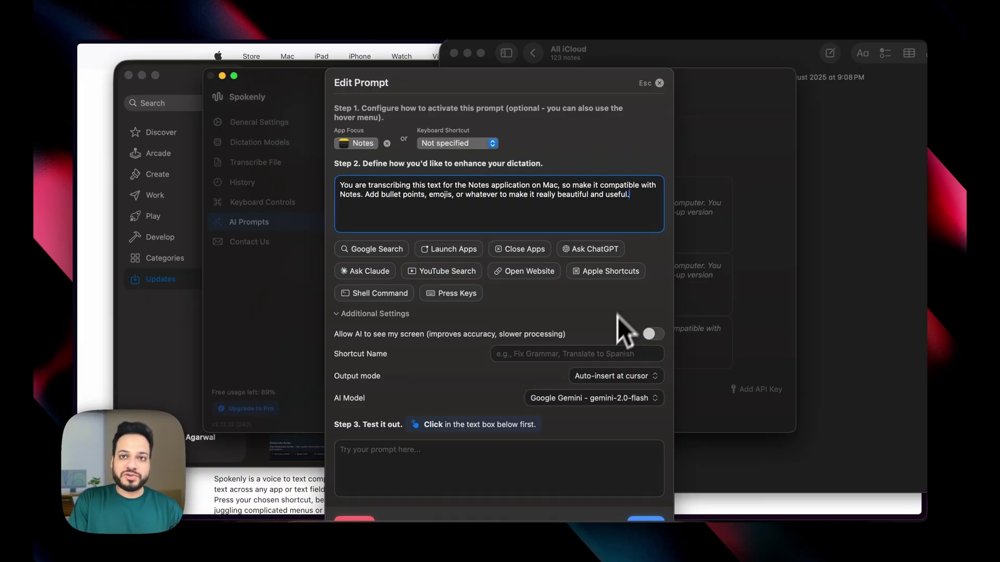
left_click(655, 85)
left_click(820, 148)
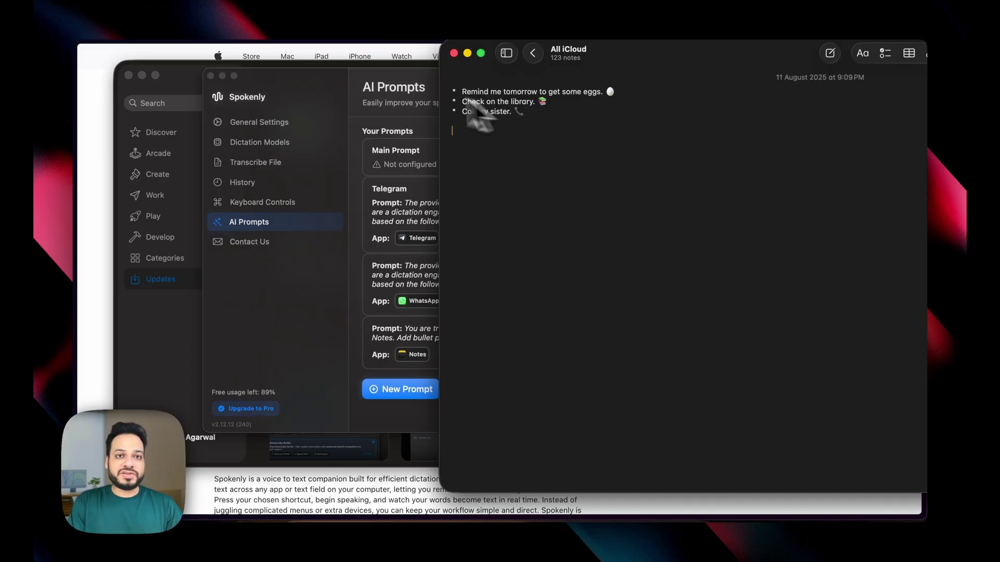
Step: Select Deepgram API under the API filter in Dictation Models and open its configuration
left_click(403, 81)
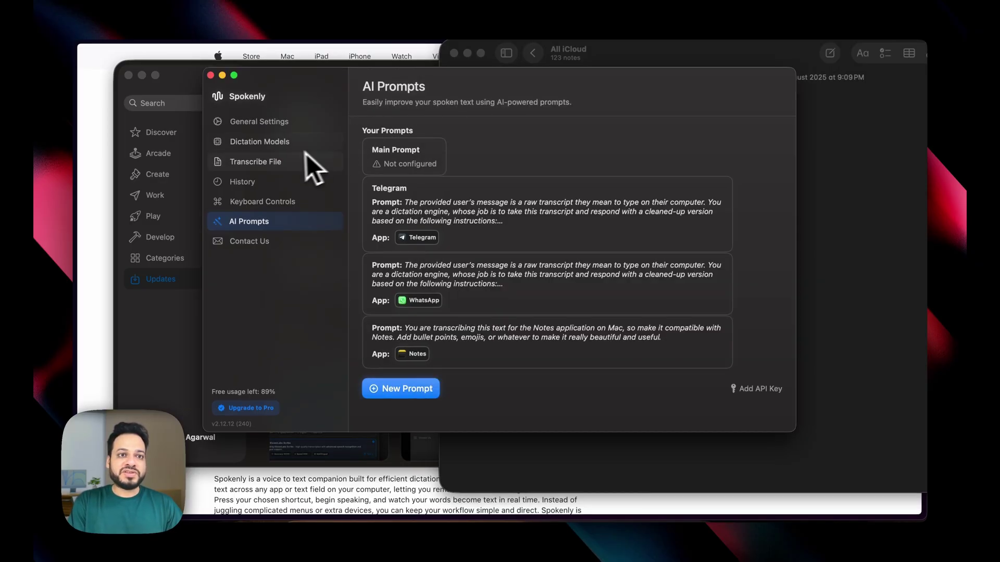
left_click(269, 162)
left_click(269, 145)
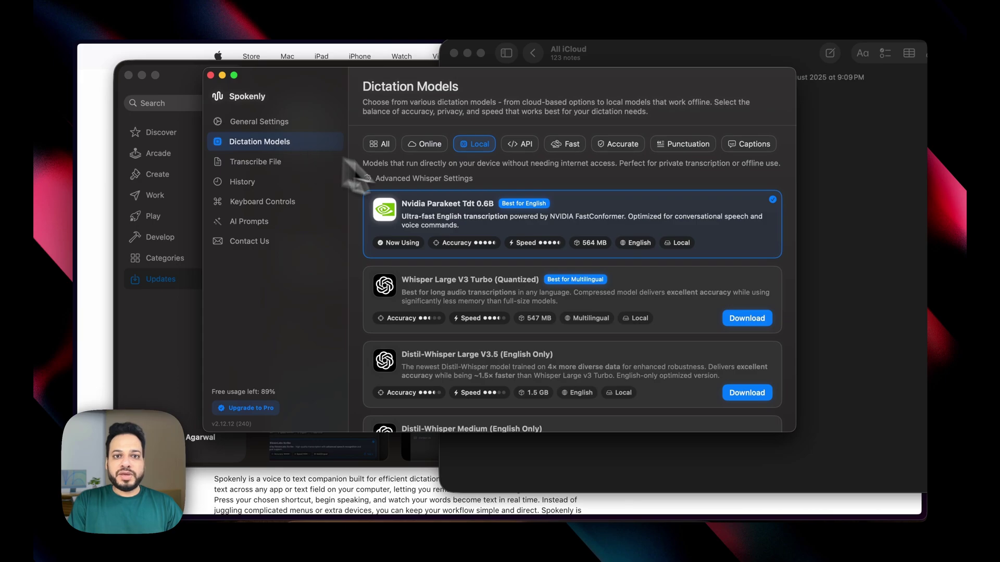
left_click(574, 147)
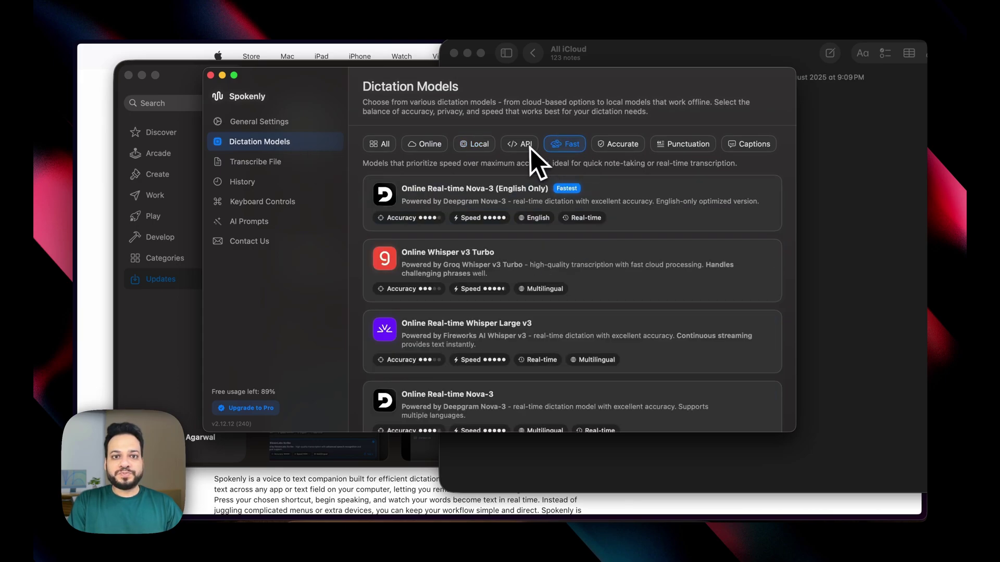
left_click(528, 148)
left_click(556, 229)
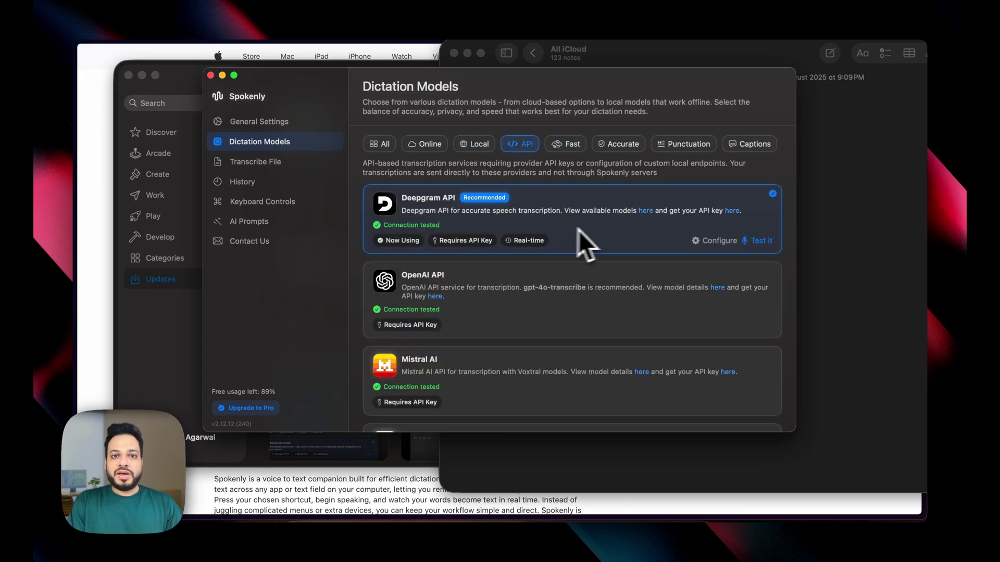
left_click(703, 241)
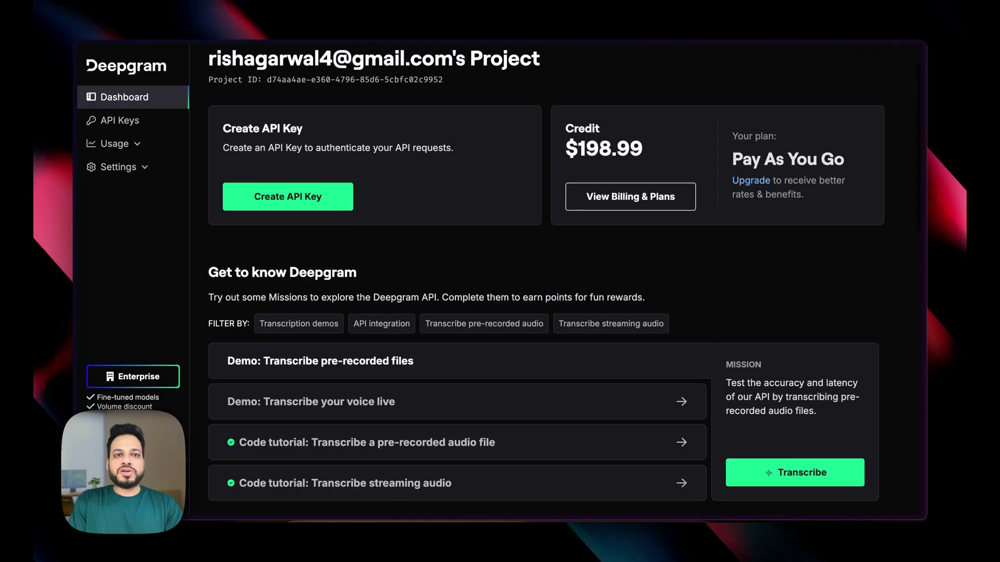
Step: Create a never-expiring Deepgram API key named Spokenly1, then switch back toward Spokenly
scroll(500, 240, "down", 1)
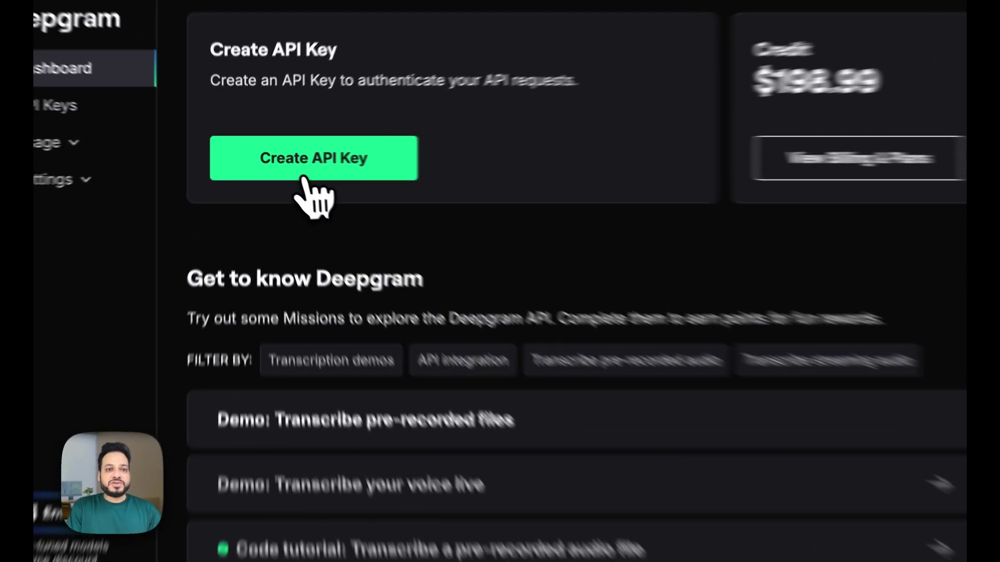
left_click(288, 153)
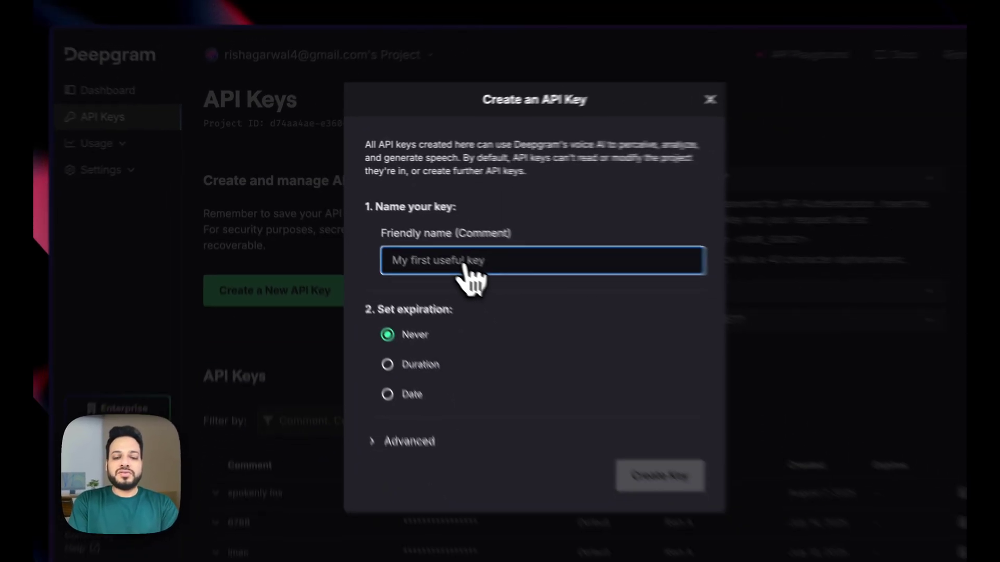
type("Spokenly1")
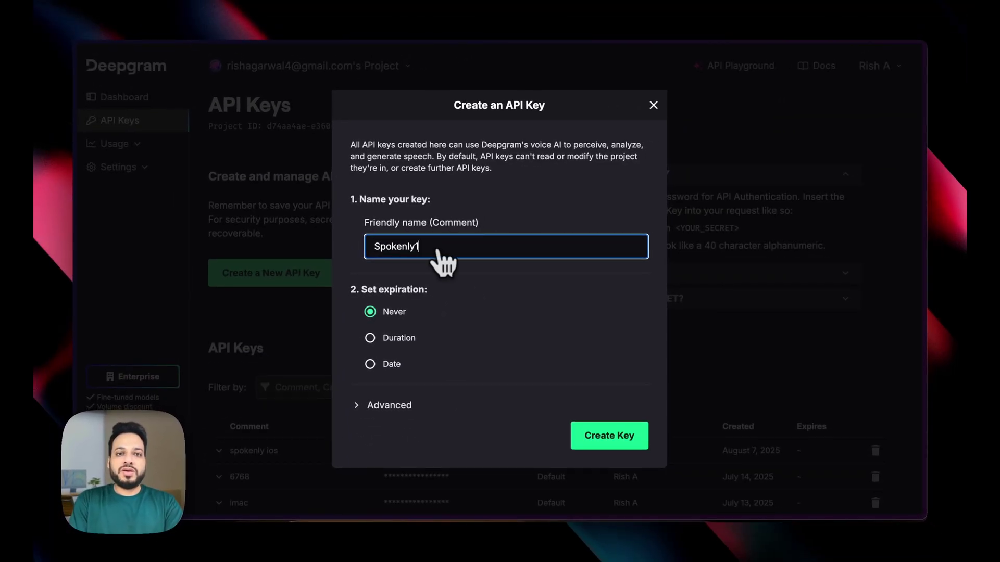
left_click(621, 442)
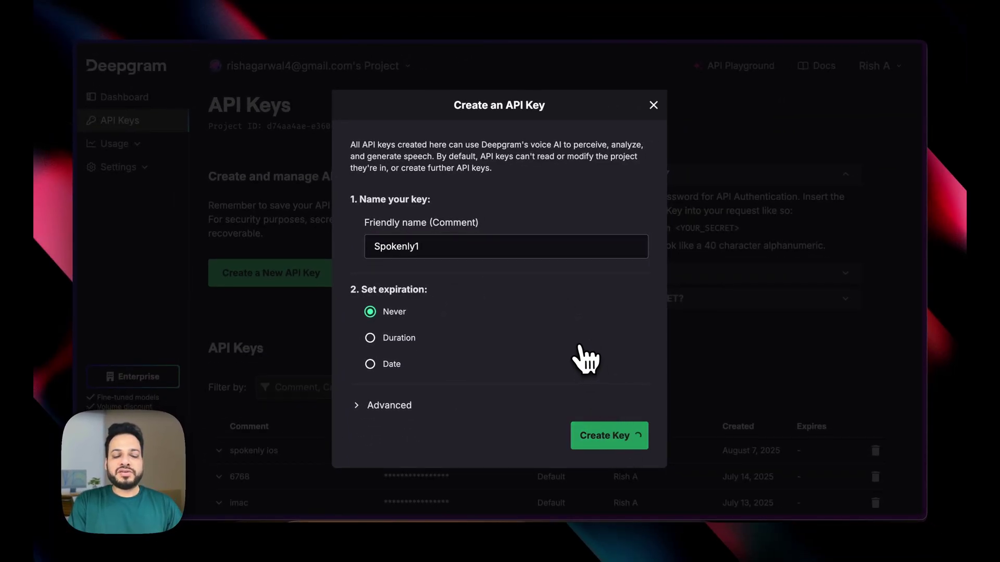
key("super+Tab")
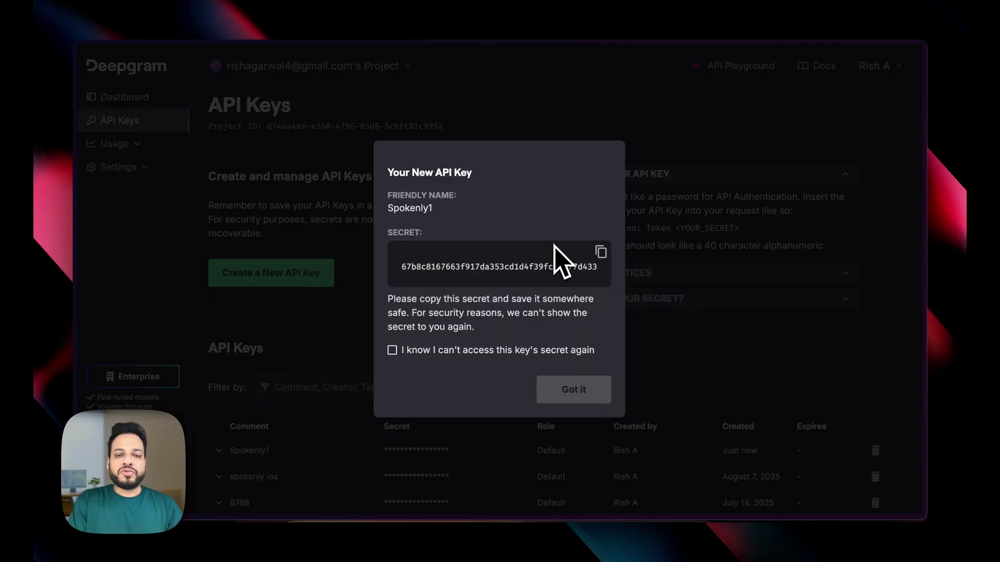
key("ctrl+Up")
Step: Enter the new key in Spokenly's Deepgram API Key field and Test & Save it
left_click(413, 162)
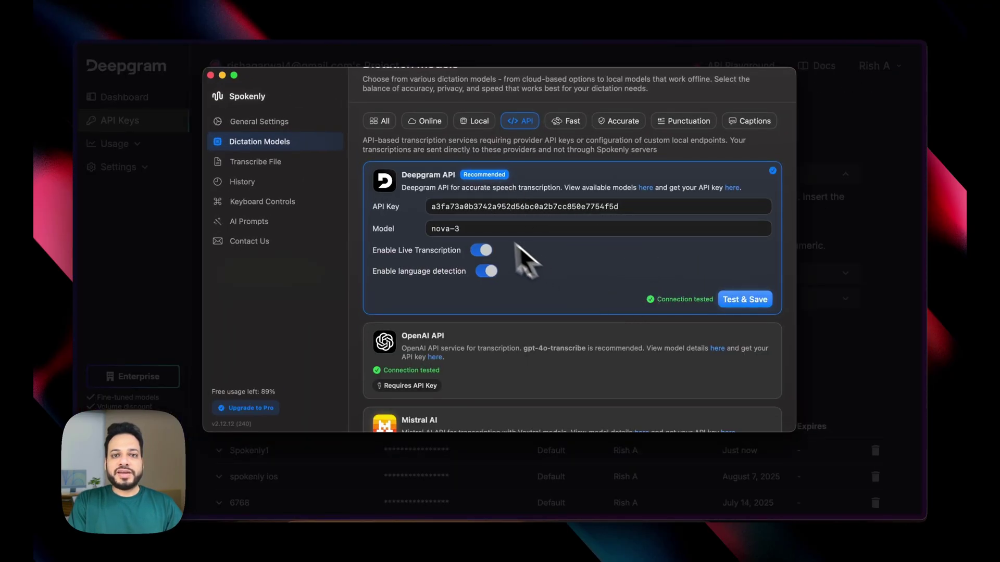
left_click(467, 207)
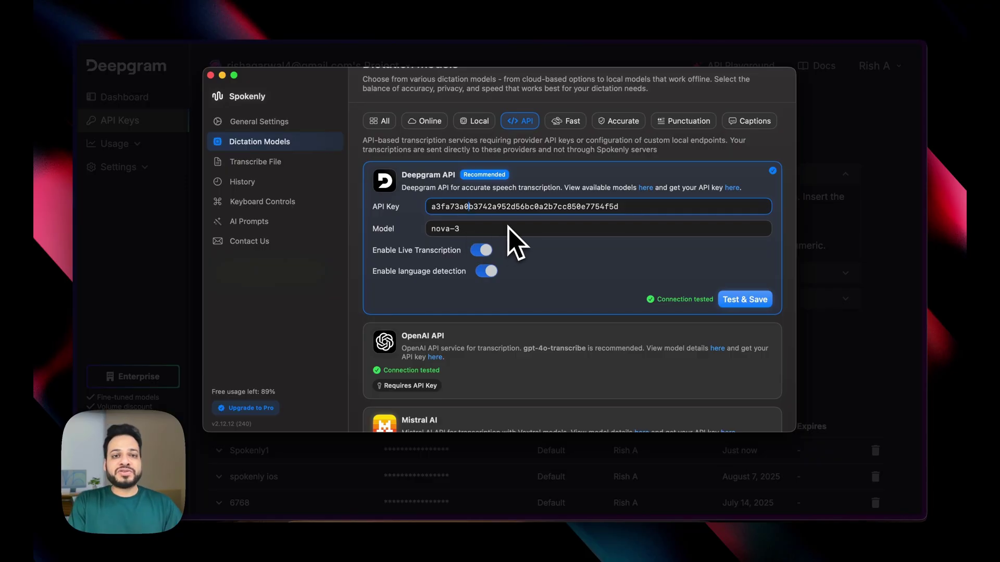
left_click(737, 301)
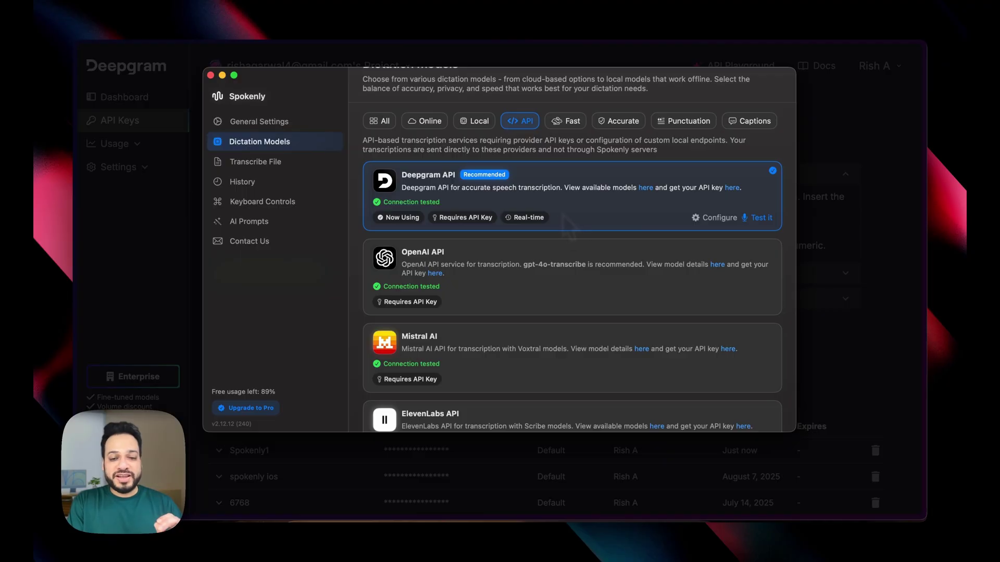
mouse_move(629, 524)
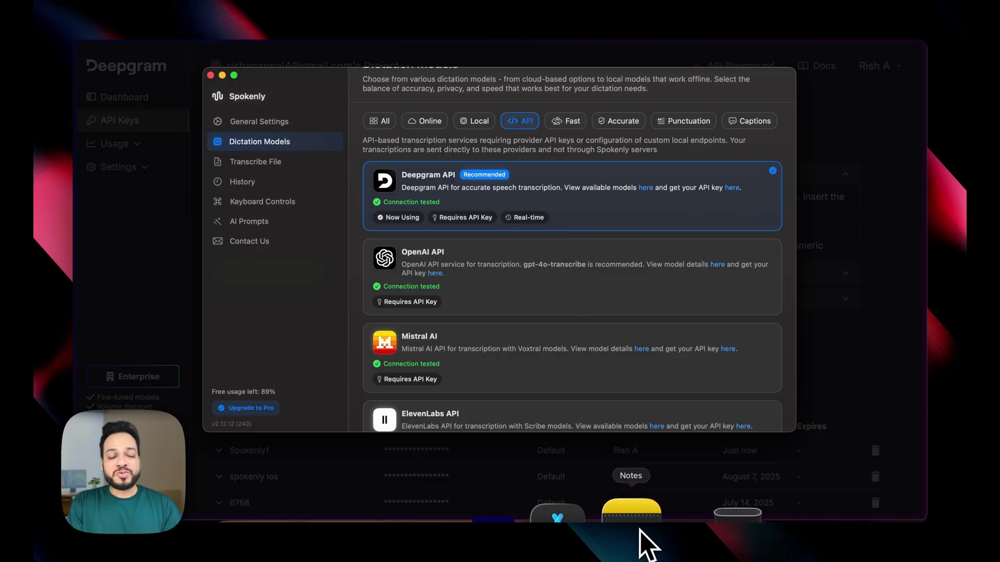
mouse_move(570, 317)
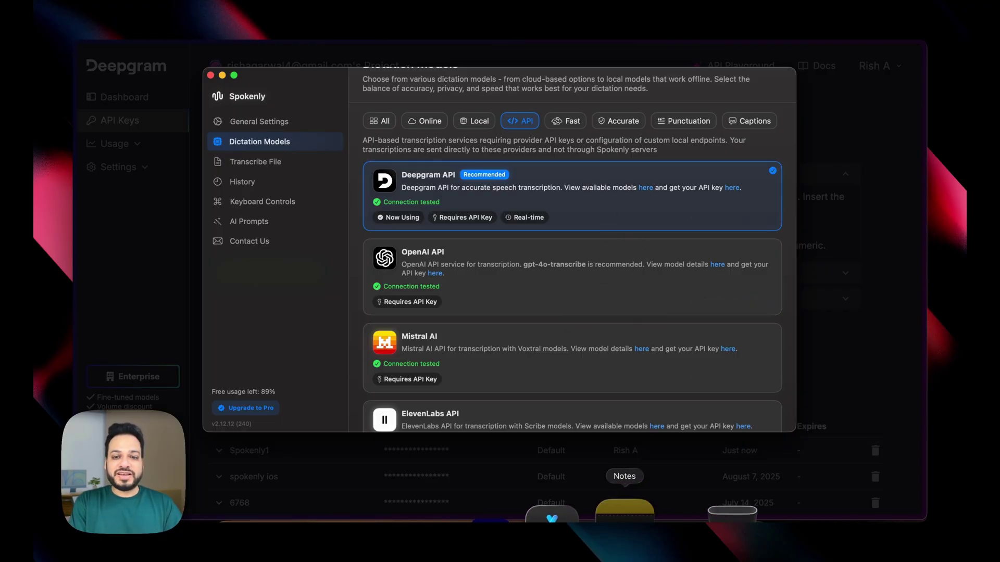
Step: Dictate three emoji reminders into the note: check phone 08:30PM, call sister 09:30, friend's birthday
left_click(625, 516)
key("fn")
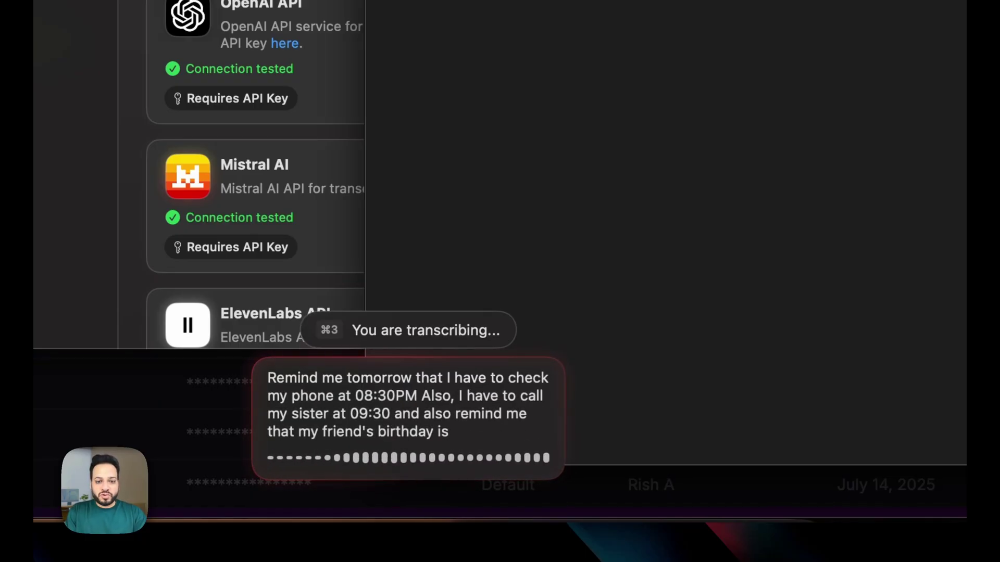
key("super+3")
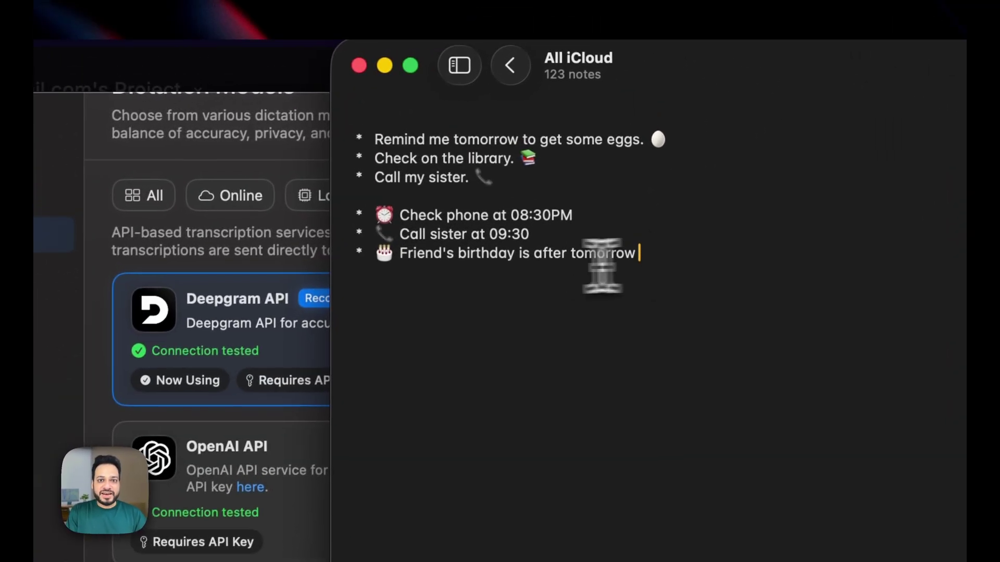
left_click_drag(603, 265, 334, 205)
left_click(534, 233)
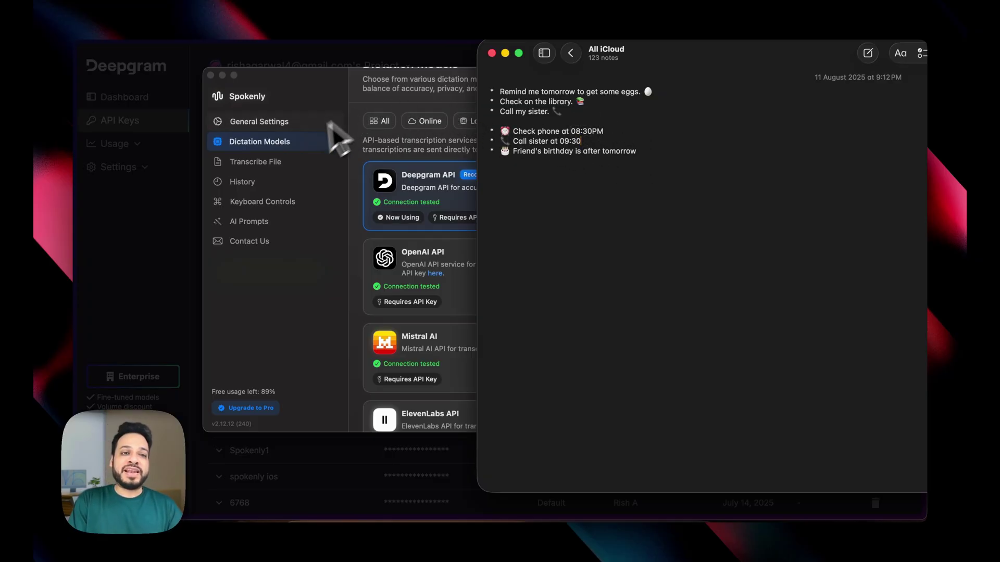
left_click(274, 221)
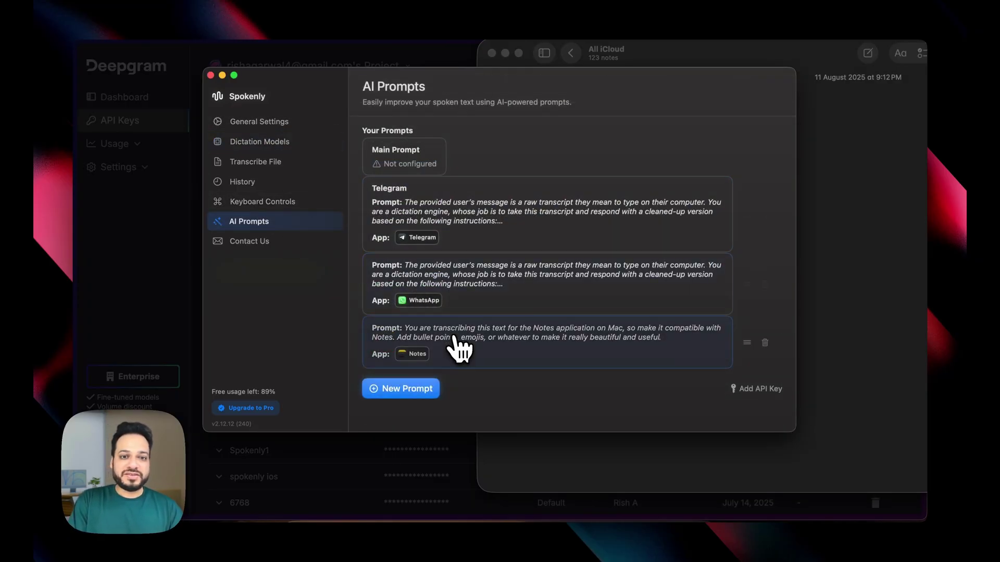
Step: Open the Notes prompt, then scroll X's For you feed to the OpenAI Developers deep research post
left_click(454, 342)
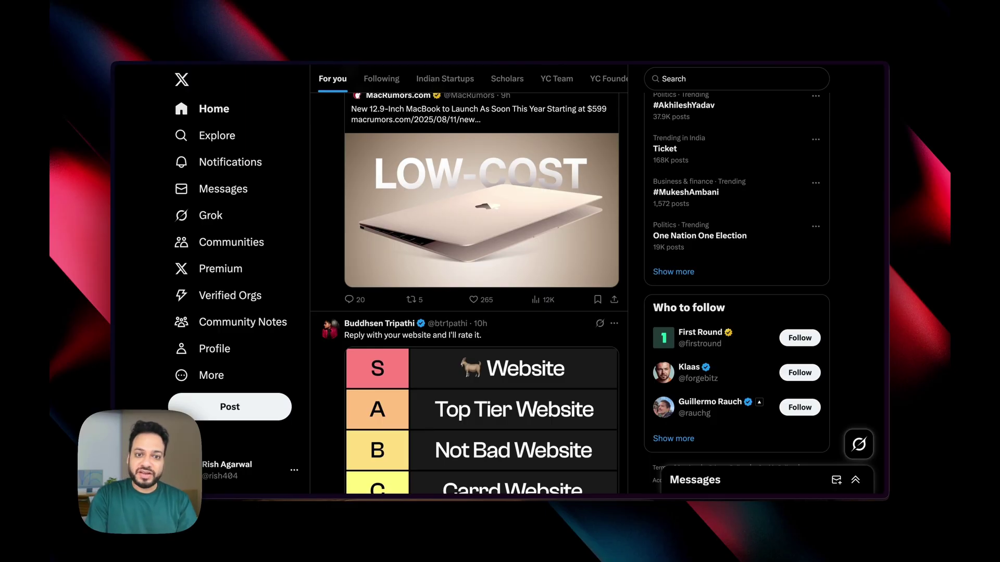
scroll(858, 294, "down", 8)
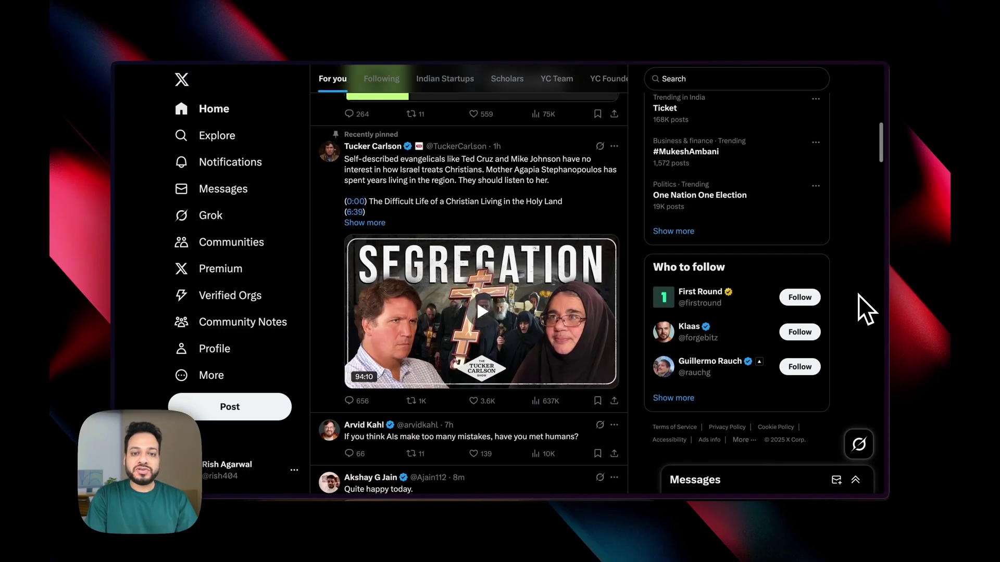
scroll(858, 294, "down", 8)
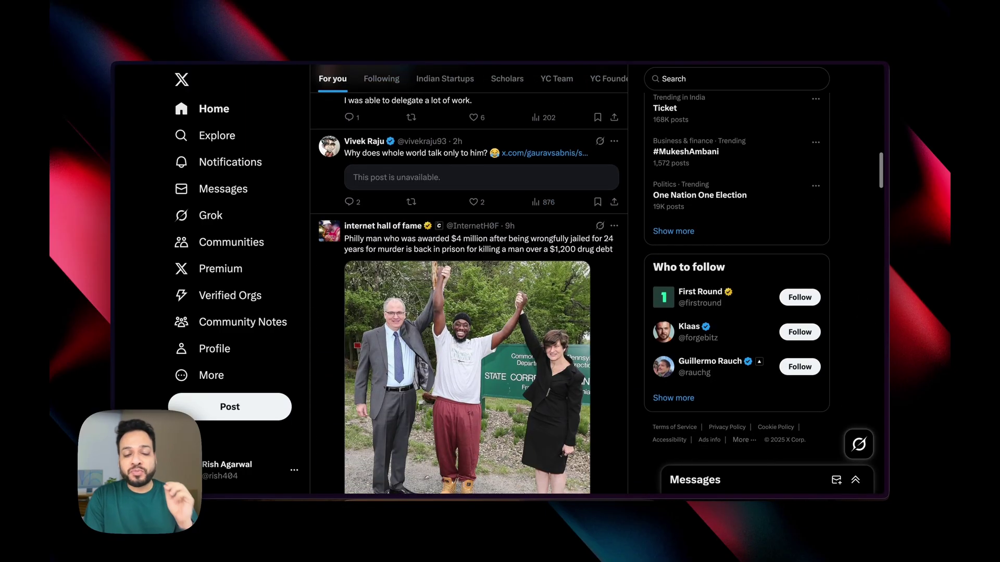
scroll(468, 291, "down", 5)
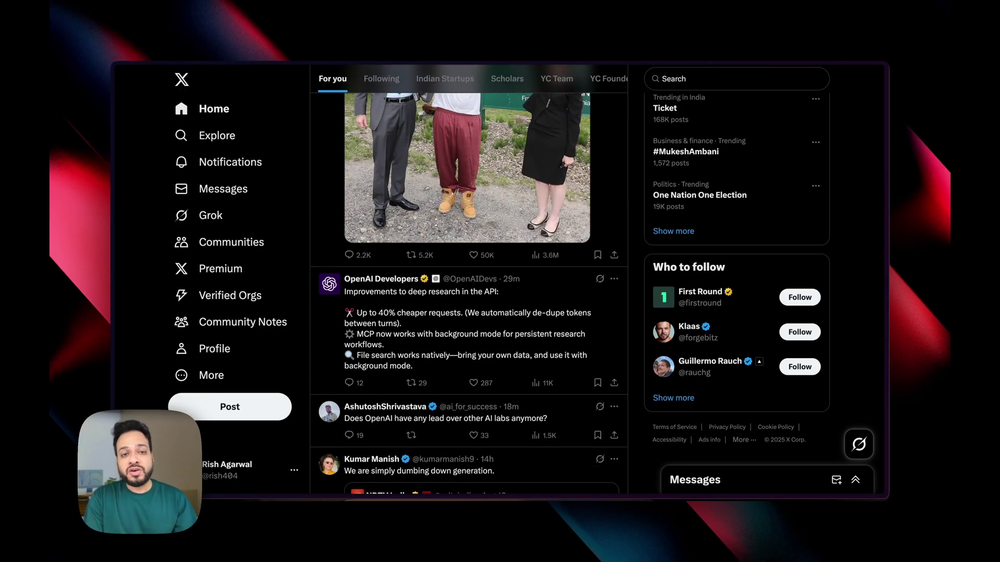
Step: Create a new Spokenly AI prompt containing the pasted tweet-reply instruction
left_click(736, 57)
left_click(739, 68)
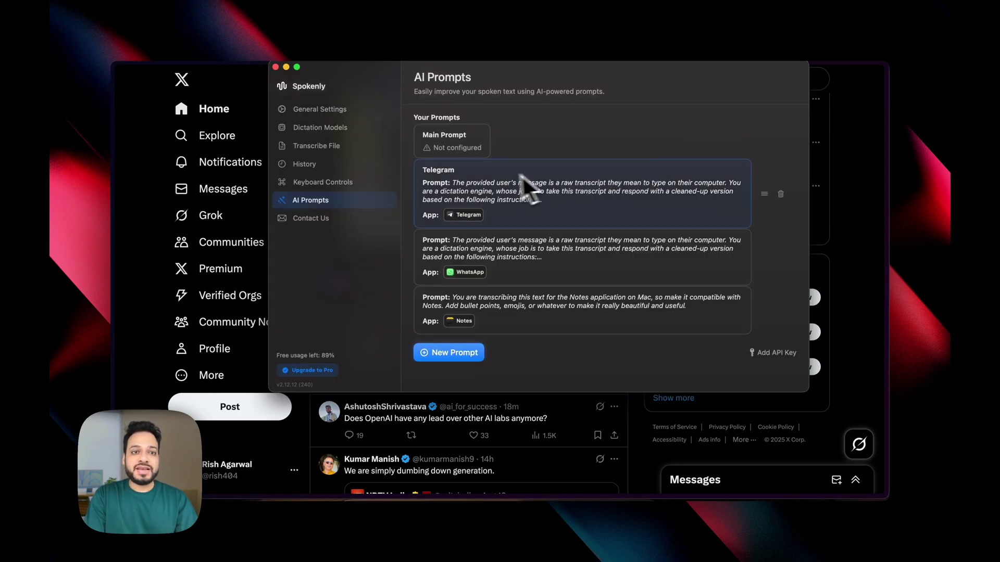
left_click(446, 352)
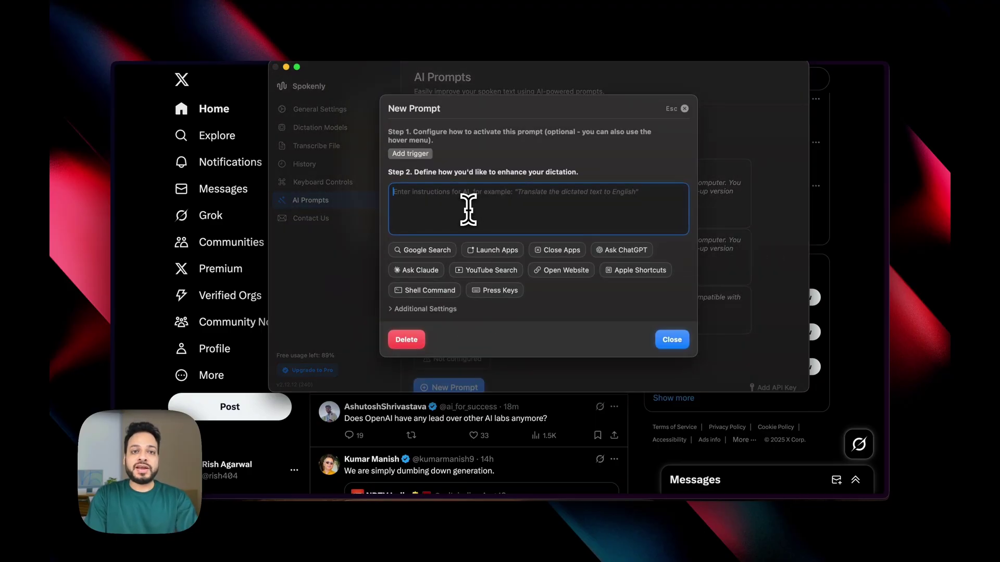
type("reply to the tweet in one line in informational and witty manner")
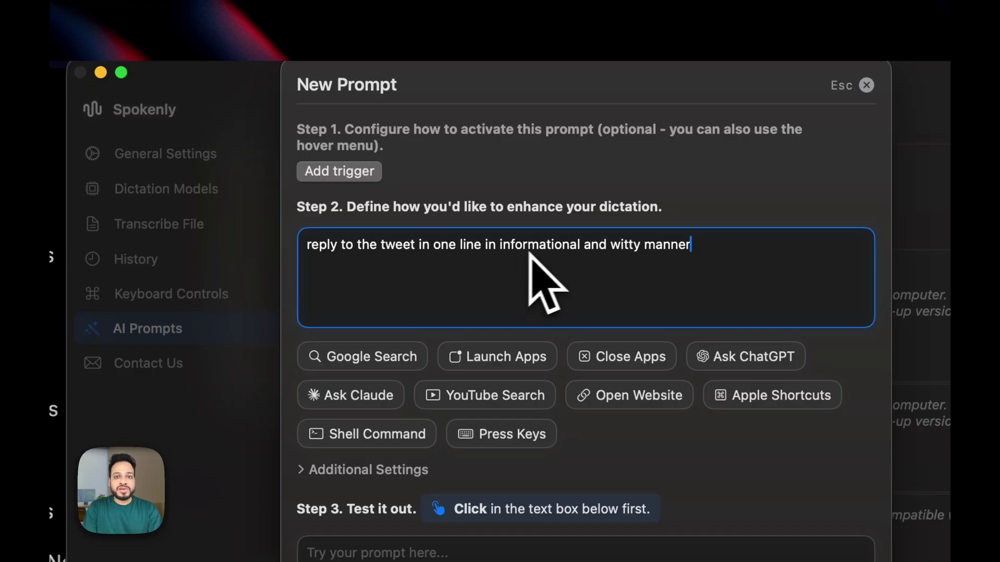
Step: Record and save ⇧⌘T as the tweet-reply prompt's keyboard shortcut
left_click(334, 172)
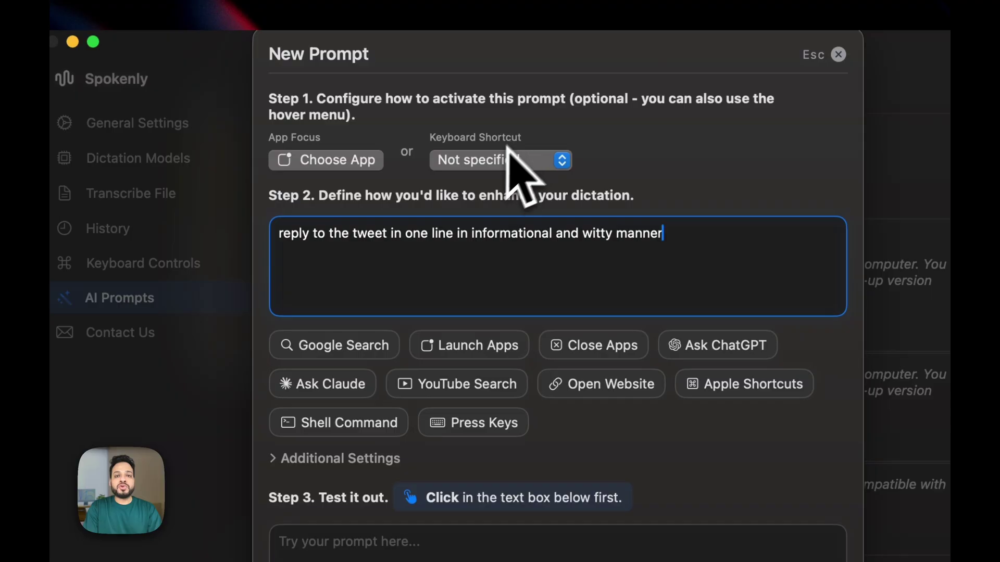
left_click(508, 151)
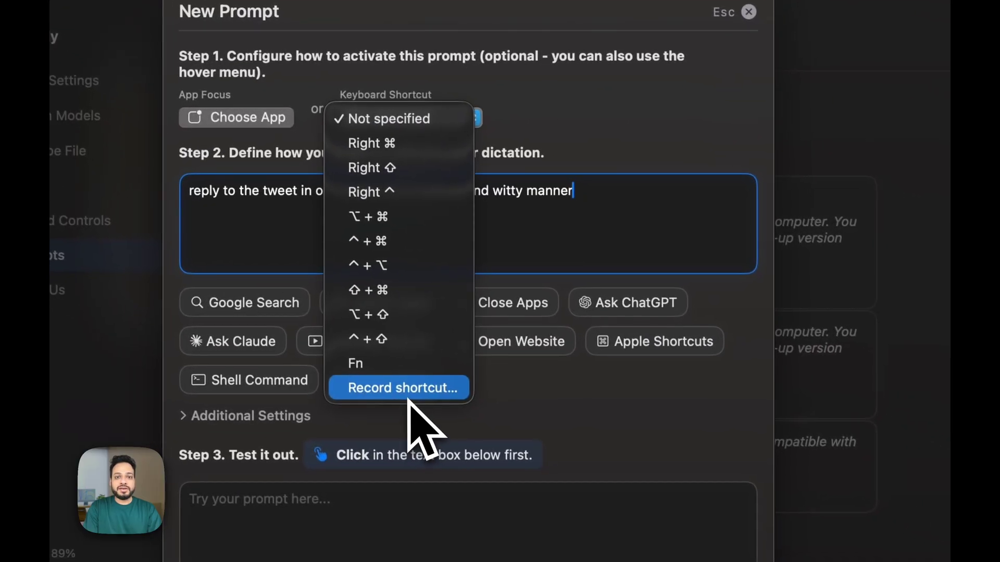
left_click(503, 431)
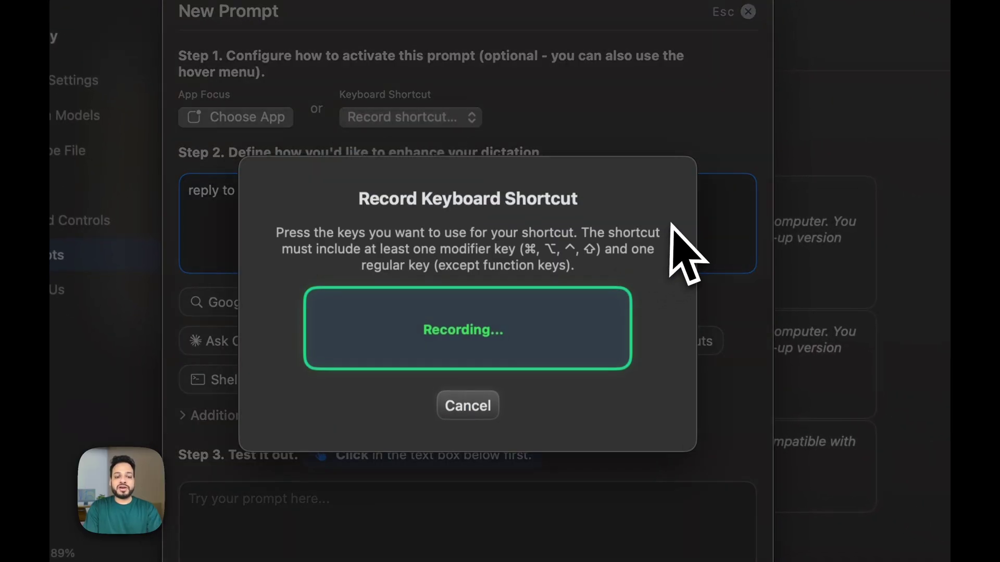
key("super+shift+t")
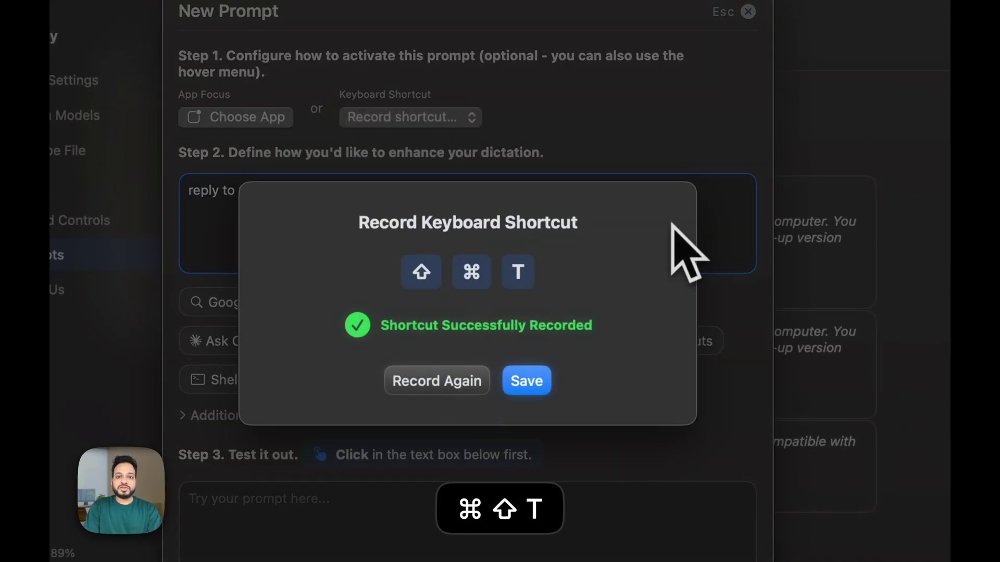
left_click(527, 380)
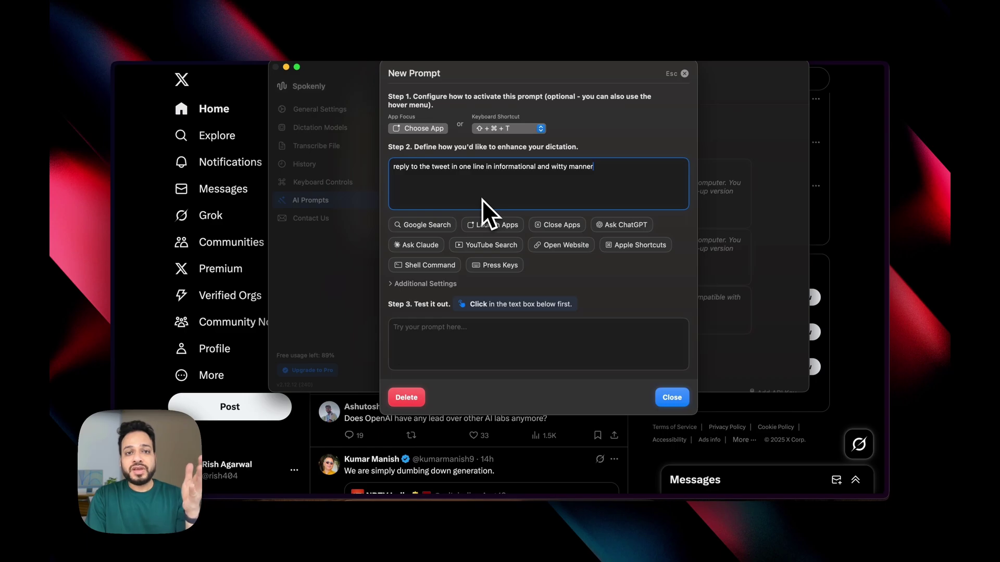
Step: Set the prompt's AI model to Google Gemini gemini-2.0-flash
left_click(451, 283)
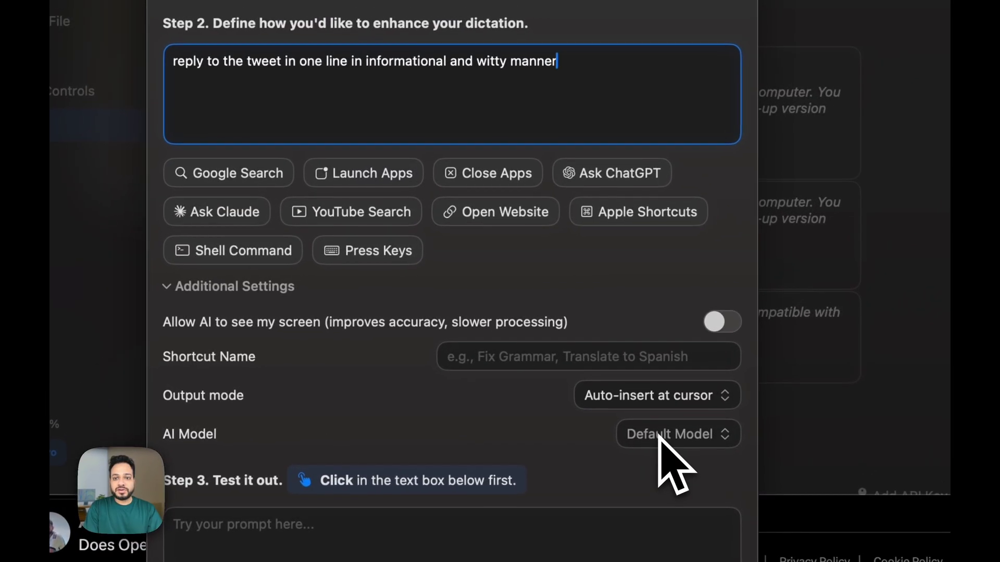
left_click(711, 386)
left_click(407, 255)
Step: Close the new prompt to save it, review the Main Prompt, and return to X's feed
left_click(542, 84)
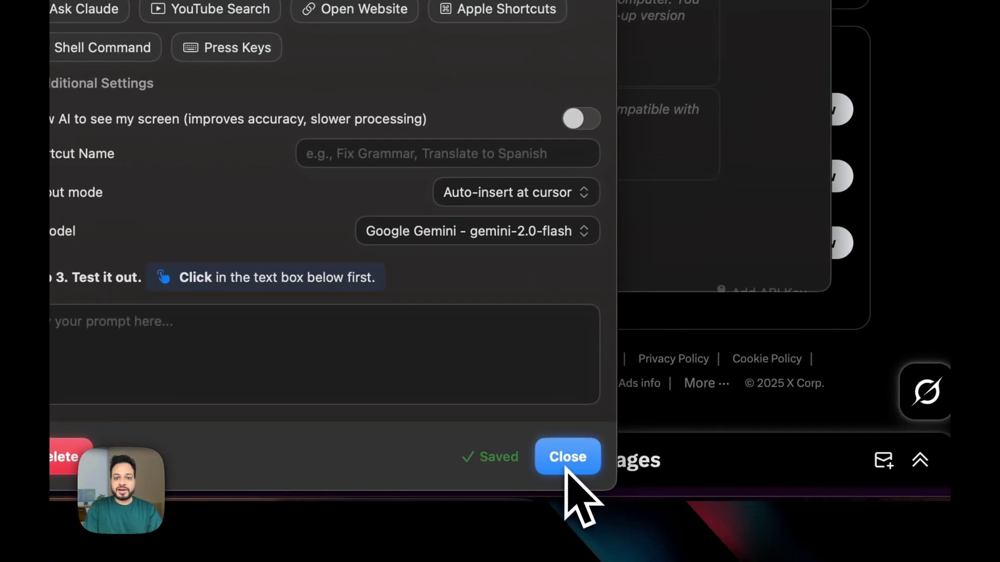
left_click(566, 466)
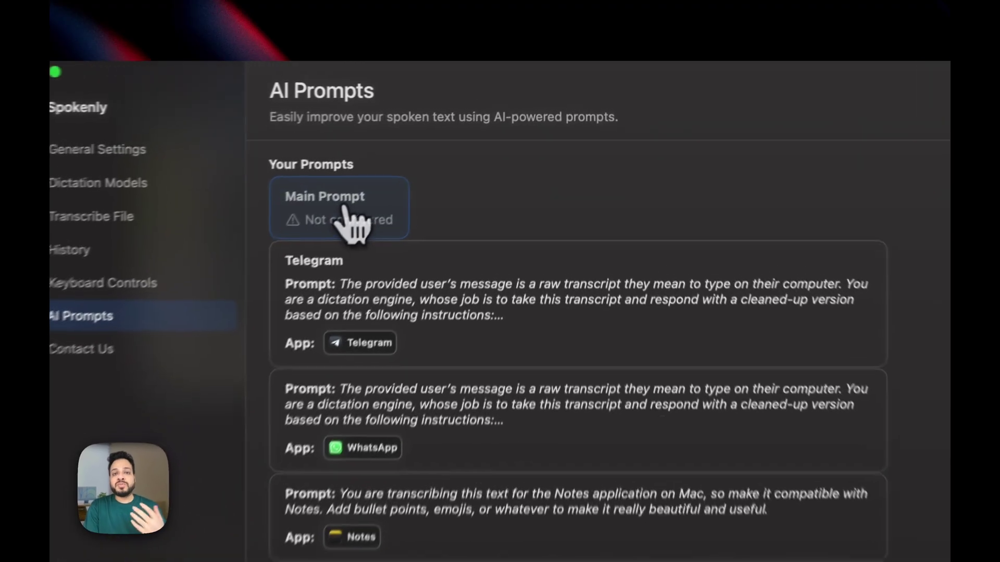
left_click(452, 141)
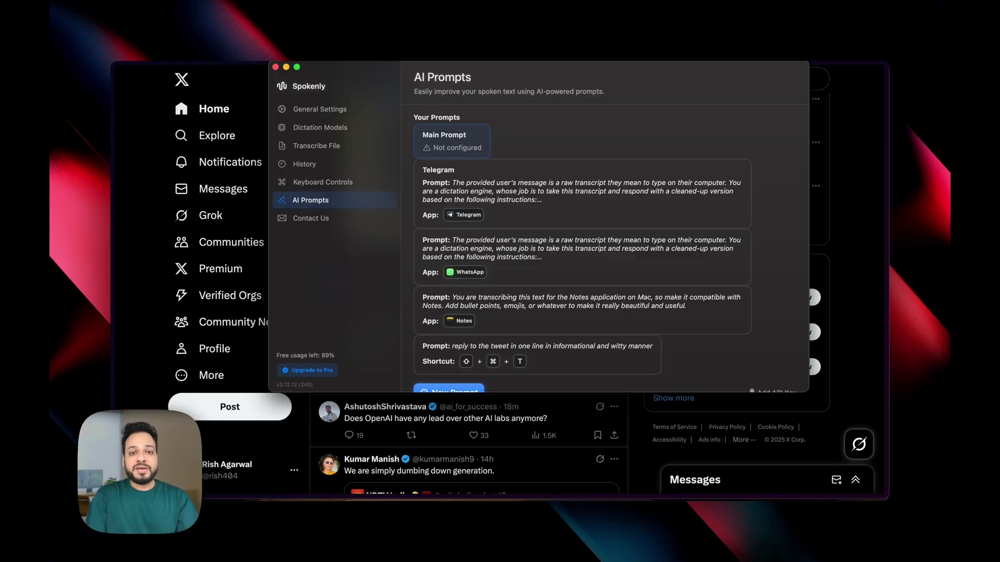
scroll(473, 130, "down", 1)
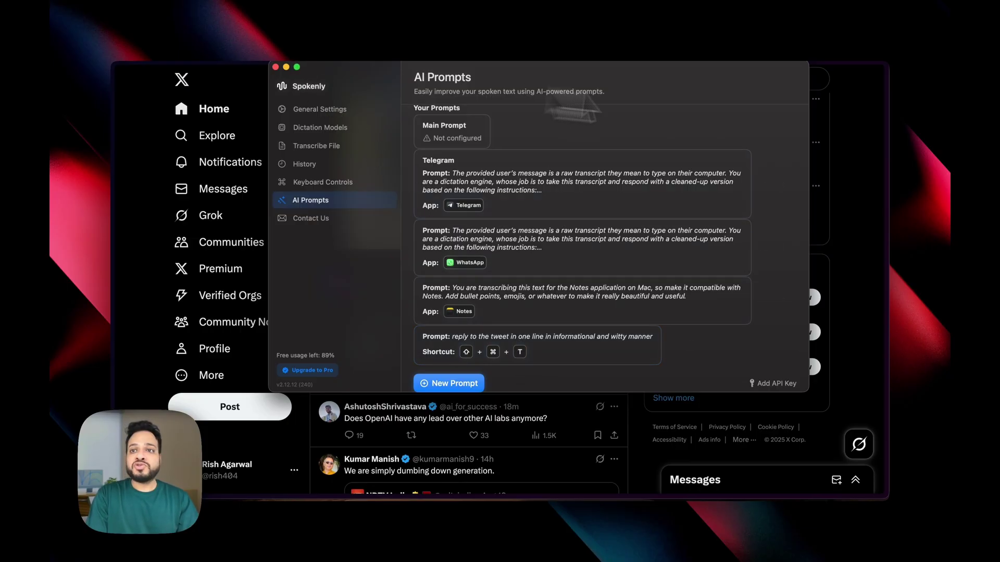
left_click(845, 117)
scroll(845, 117, "up", 5)
Step: Dictate a witty superhero-origin-story reply to the aspartame tweet using the ⇧⌘T prompt
scroll(602, 395, "up", 4)
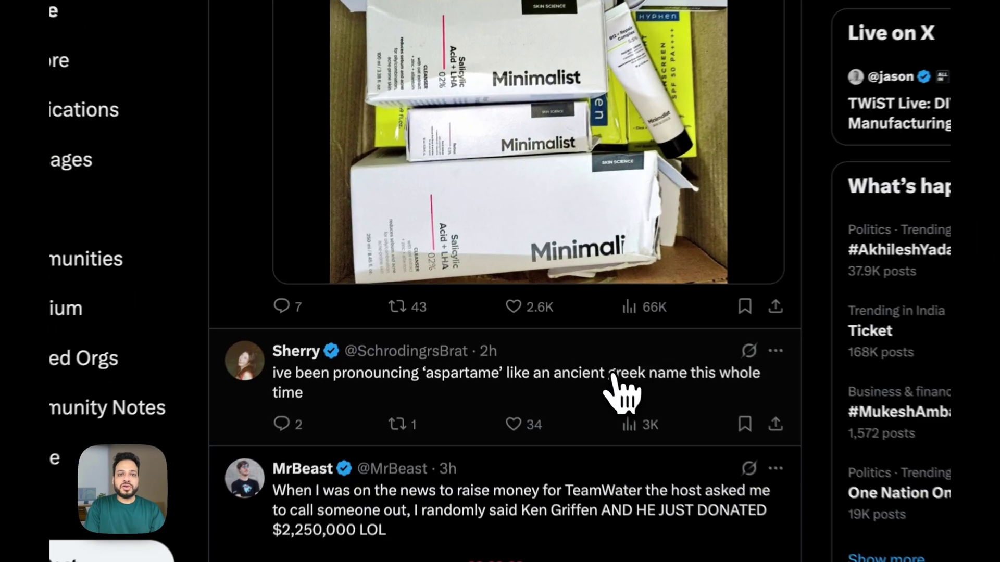
left_click(544, 318)
left_click(442, 207)
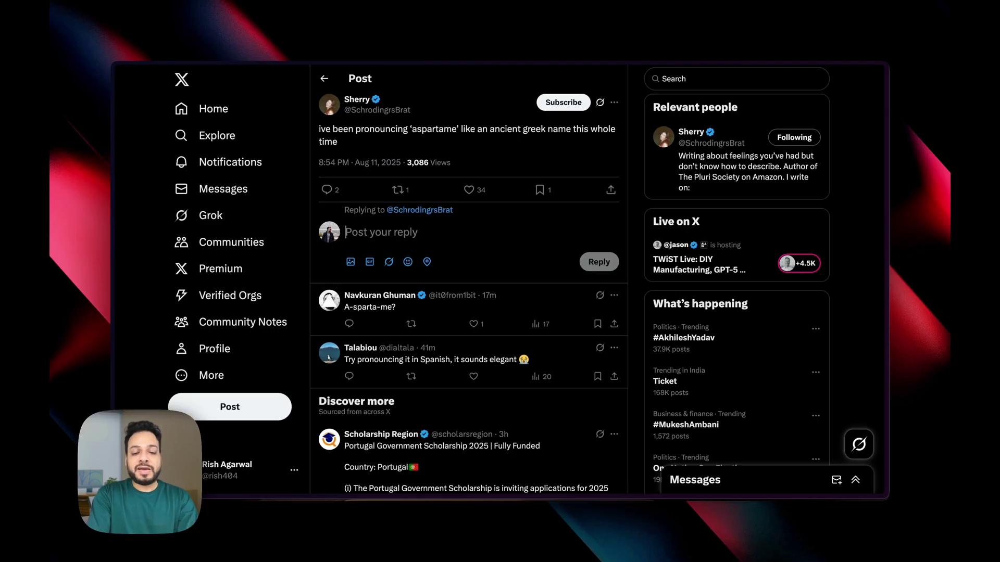
key("super+shift+t")
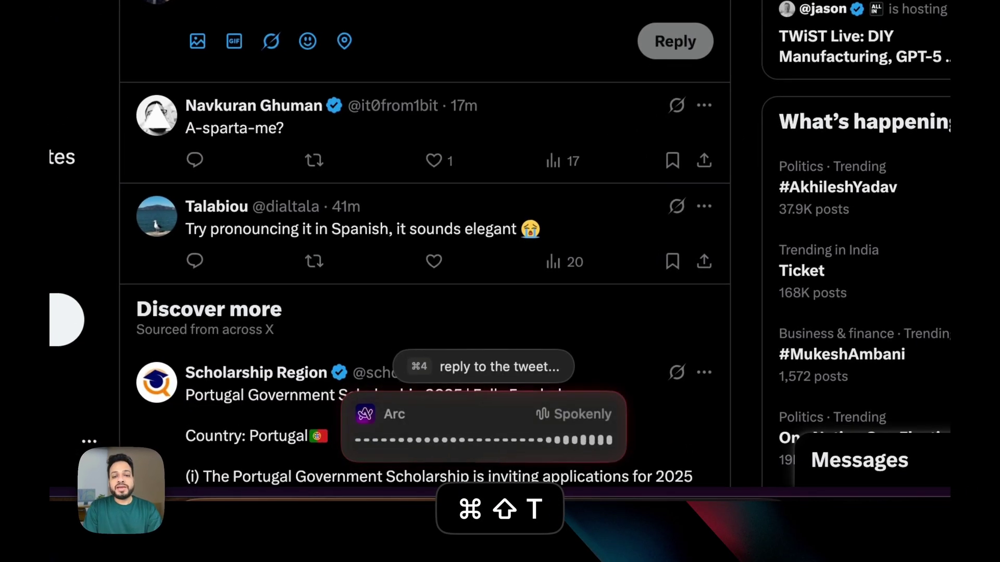
key("super+shift+t")
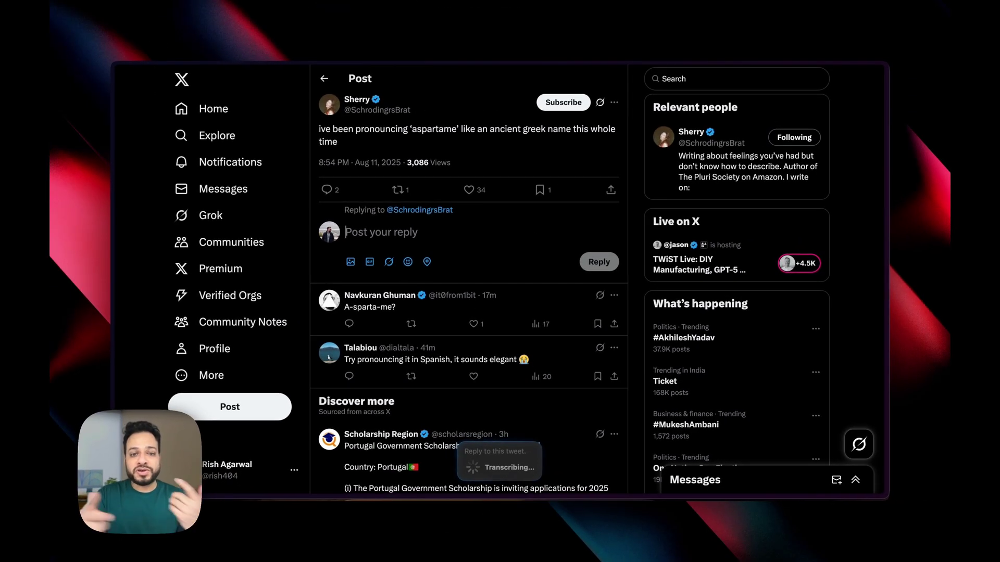
type("Maybe it unlocks superpowers if pronounced correctly, like in a superhero origin story.")
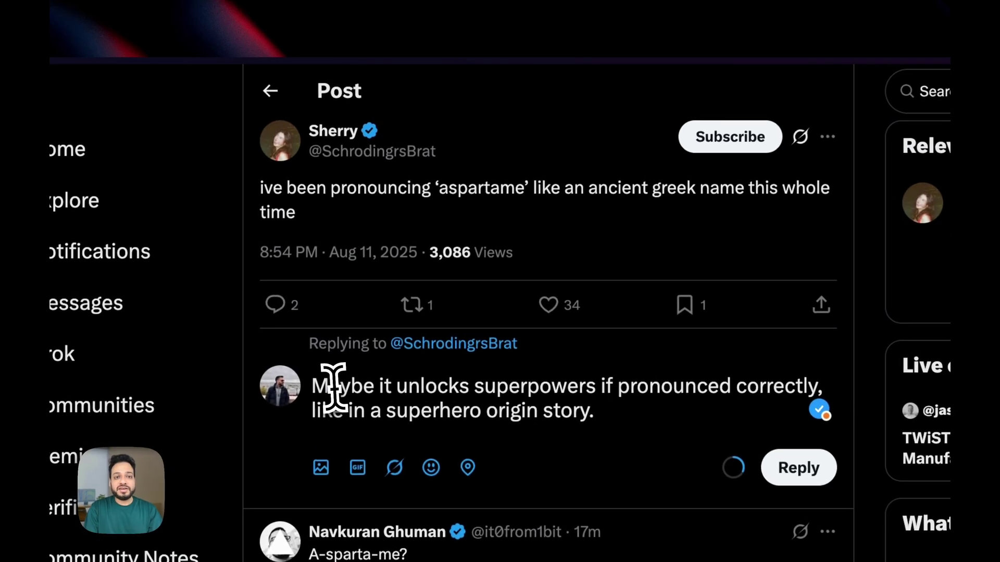
triple_click(333, 388)
left_click(639, 413)
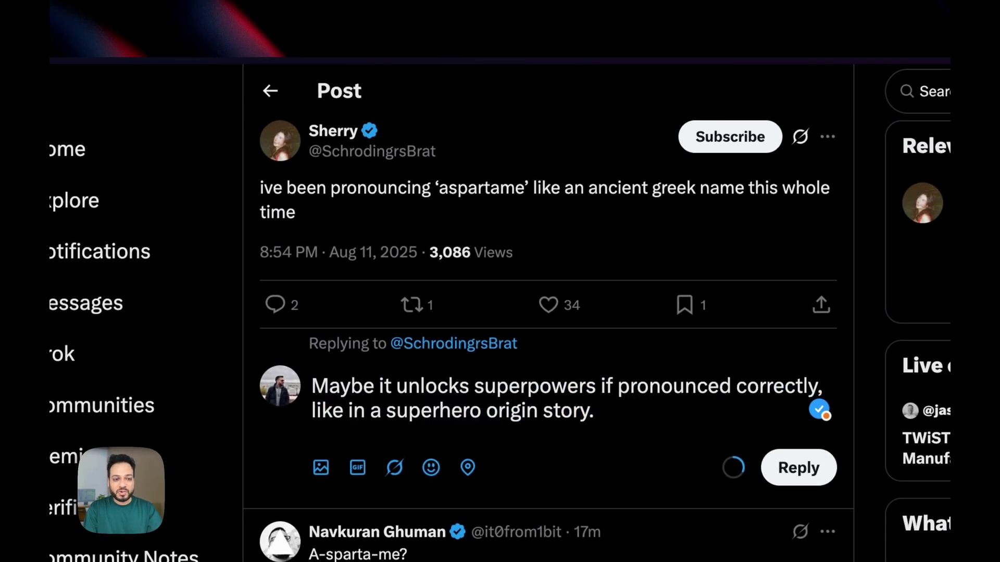
Step: Dictate a reply calling kindness a founder's superpower under the founder-kindness post via ⇧⌘T
left_click(270, 91)
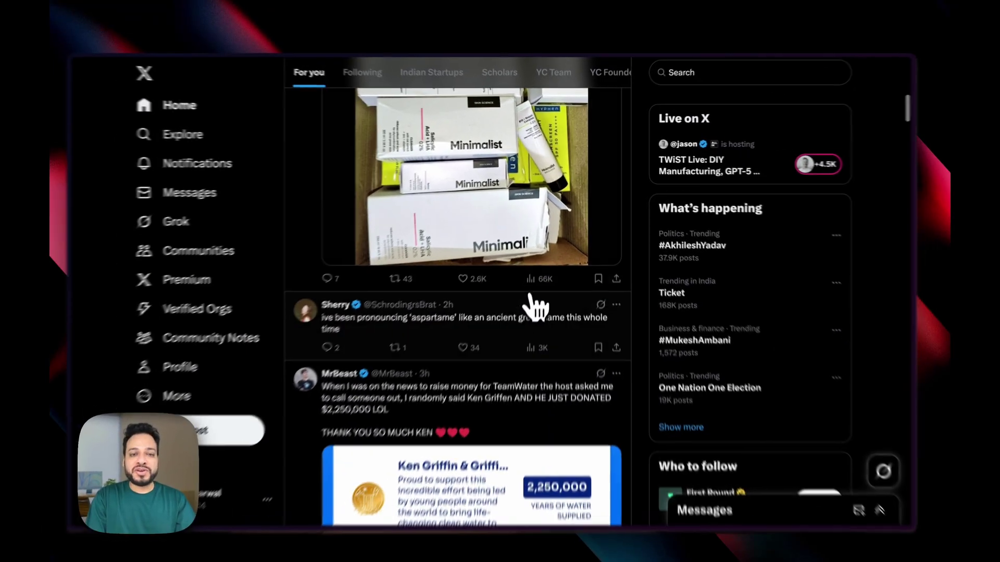
scroll(533, 310, "down", 20)
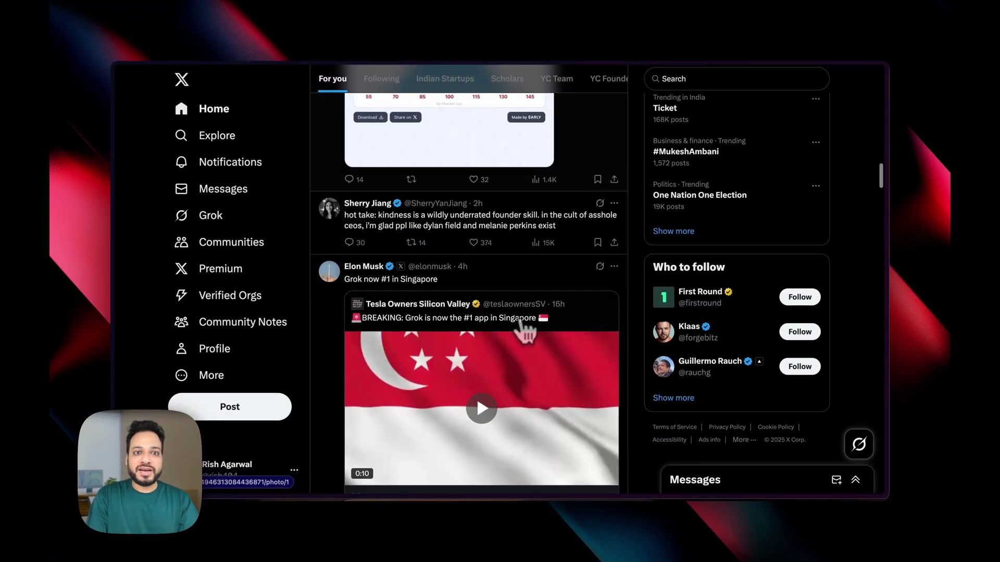
left_click(520, 223)
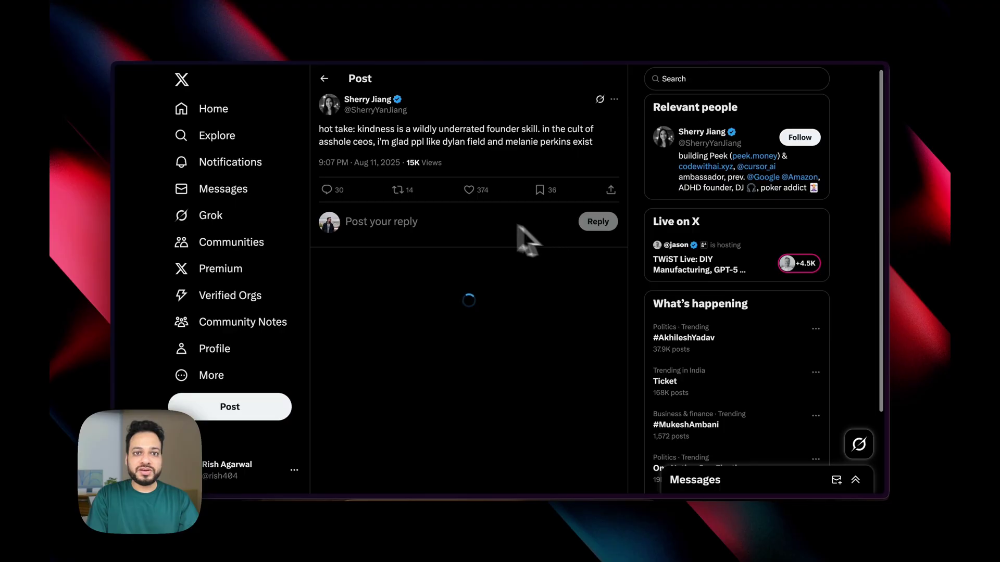
left_click(415, 224)
key("super+shift+t")
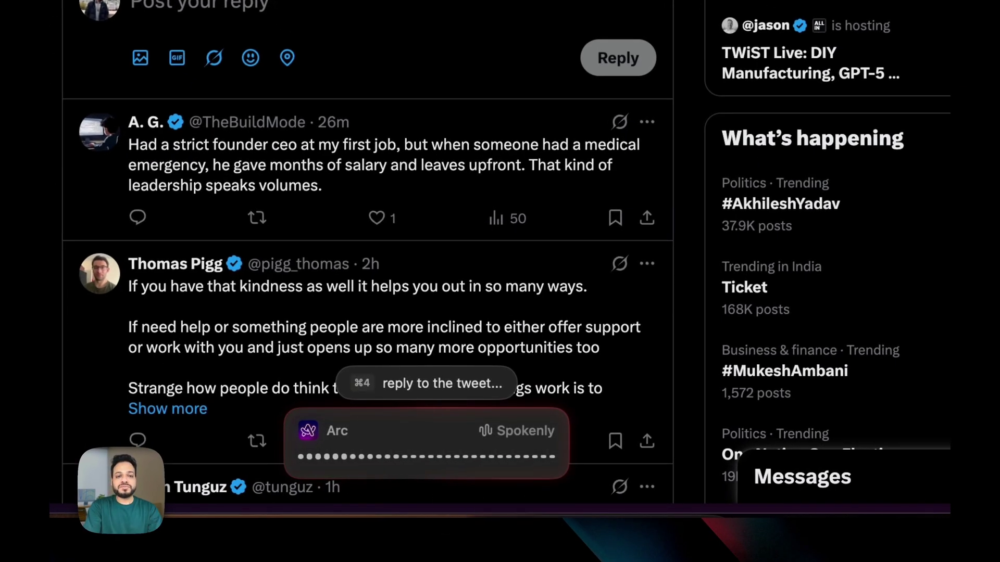
key("super+shift+t")
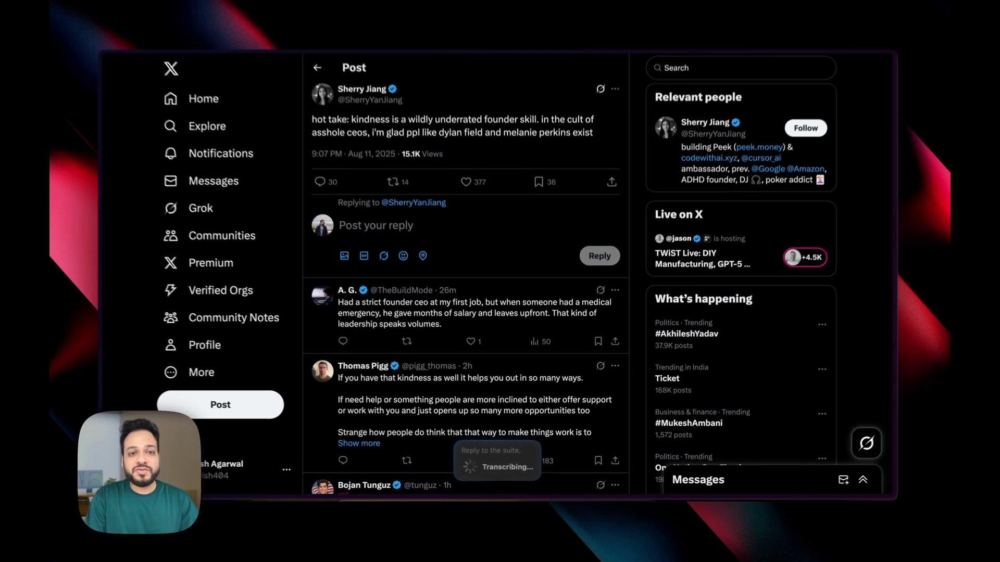
type("Kindness is a founder's superpower; it's nice to see some folks are finally leveling up! ✨")
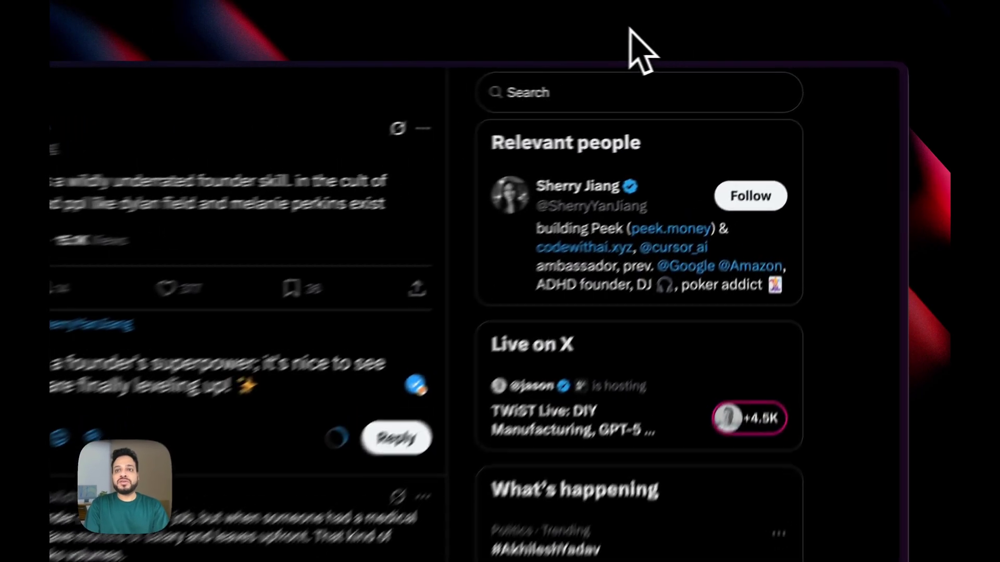
Step: Replace the shortcut prompt with 'Write an informational linkedin post on the topic provided' and verify it
left_click(739, 55)
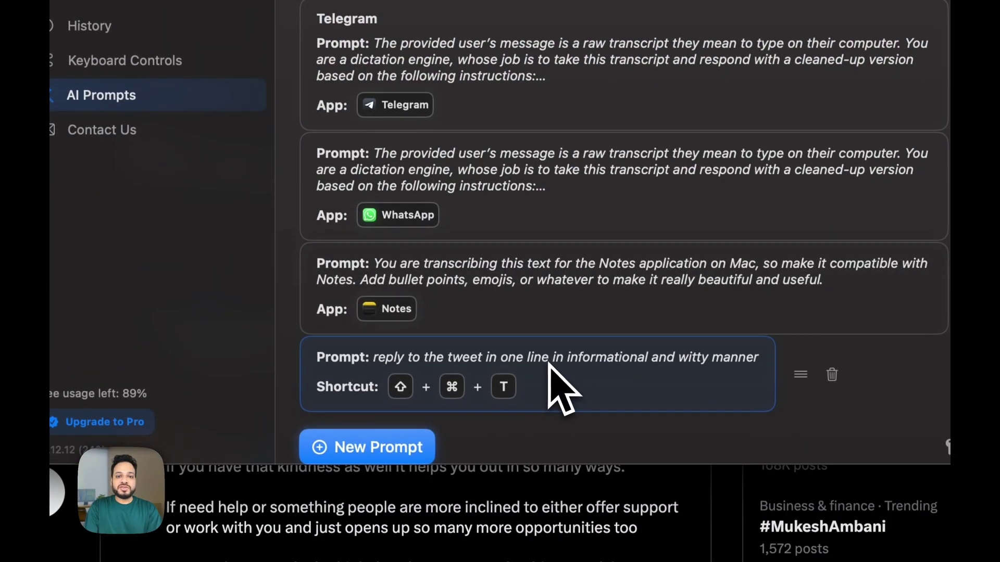
left_click(561, 383)
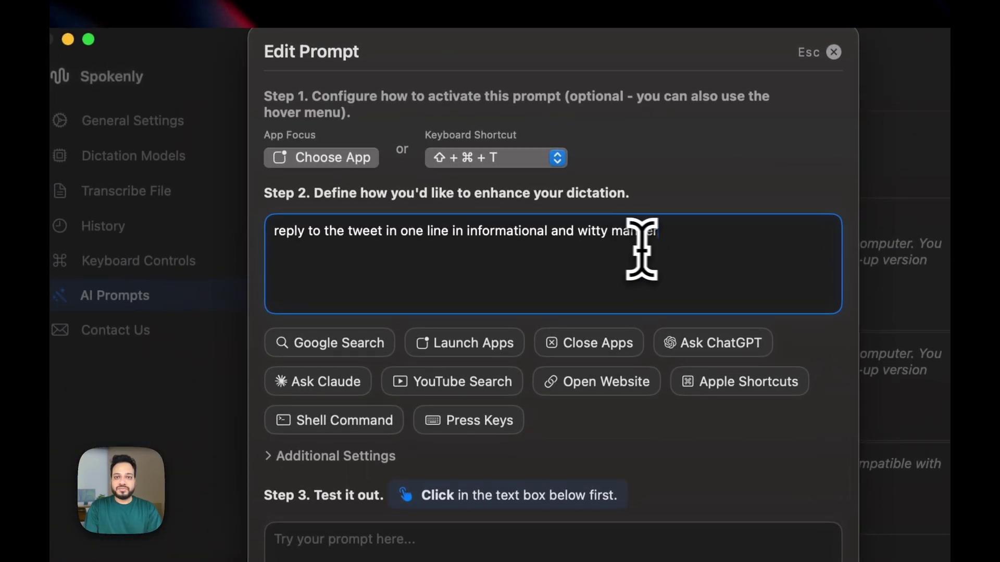
left_click_drag(687, 240, 239, 232)
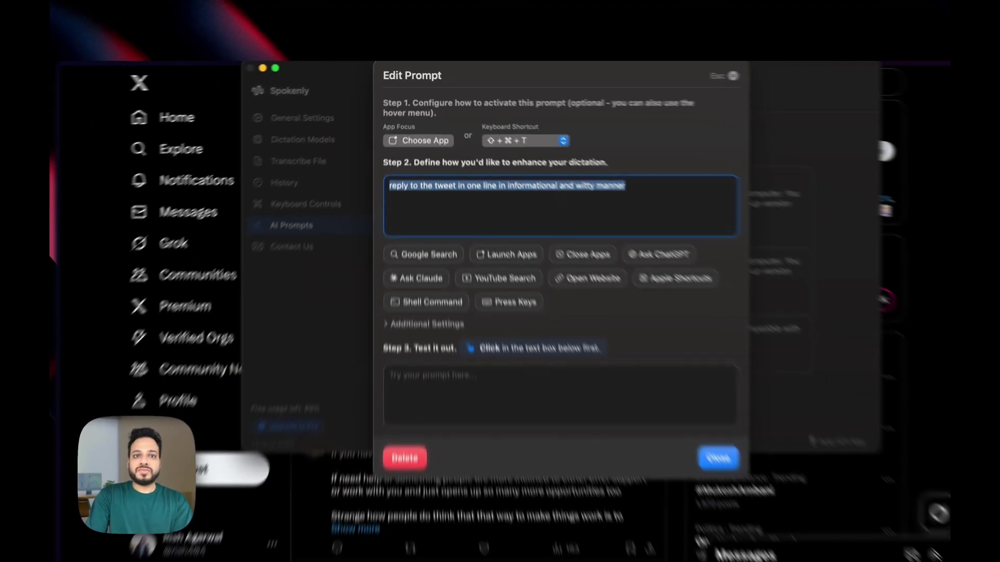
key("BackSpace")
key("alt")
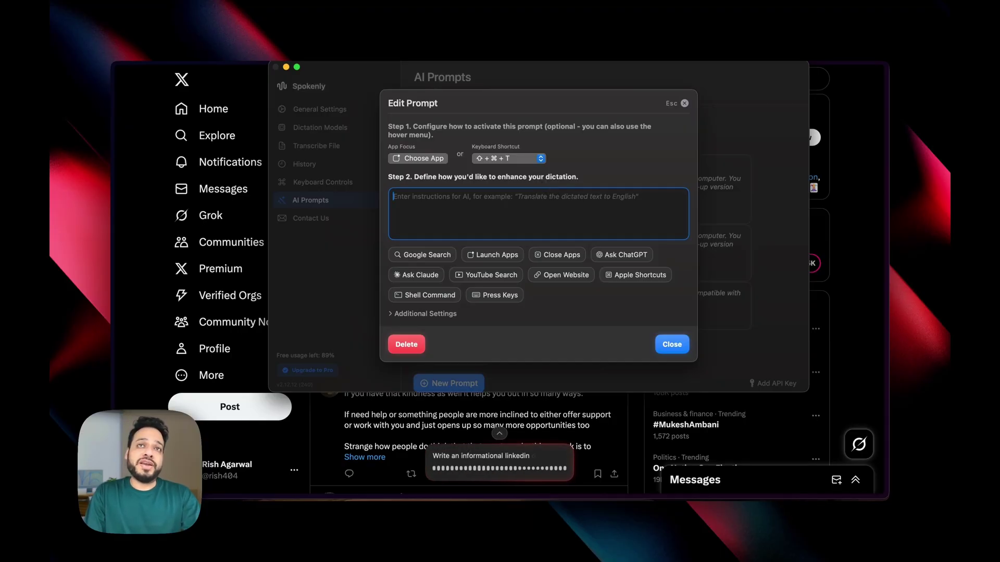
type("Write an informational linkedin post on the topic provided.")
key("Escape")
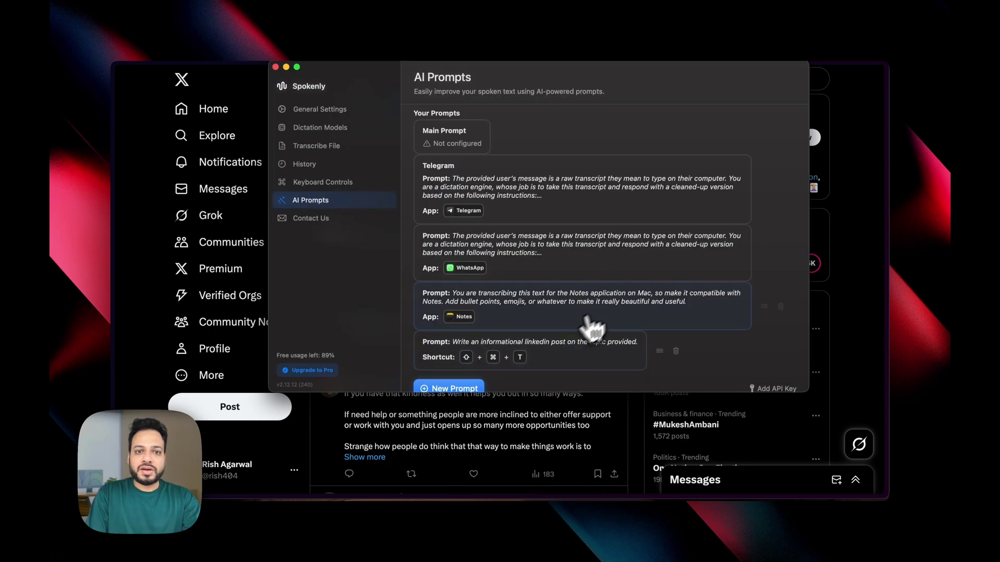
left_click(548, 345)
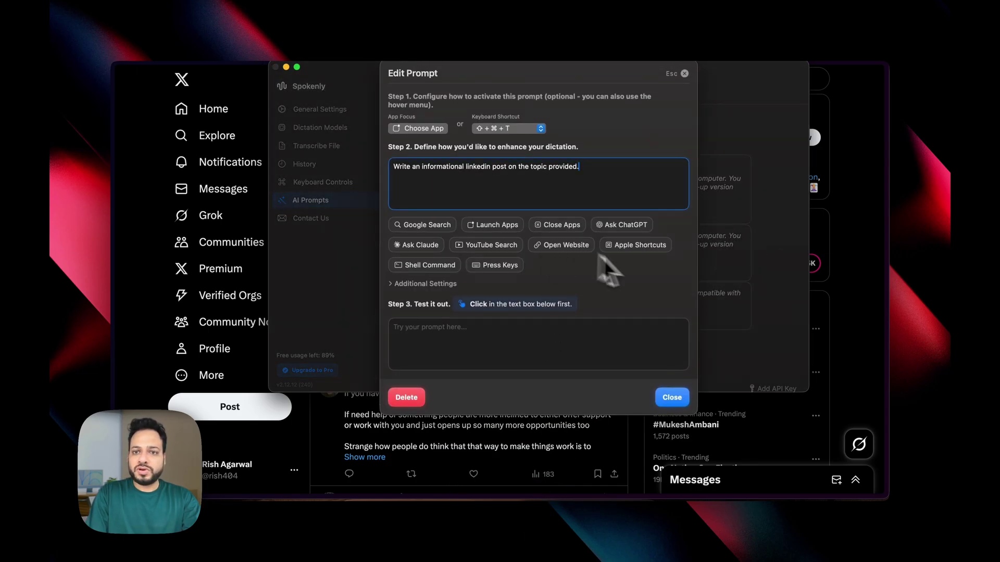
left_click(672, 397)
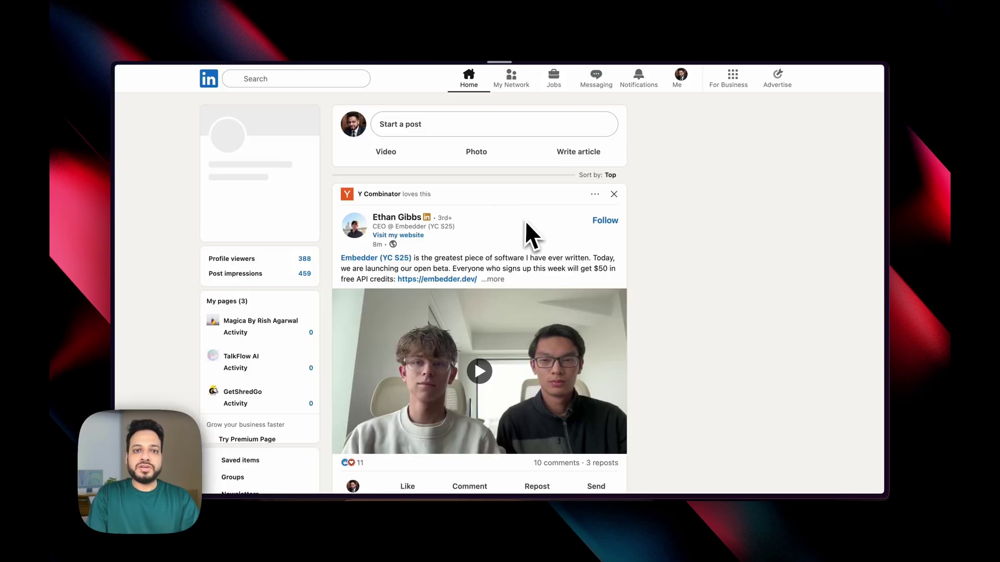
Step: Dictate the VoiceAI agents topic with the post prompt and paste the generated LinkedIn post
left_click(437, 136)
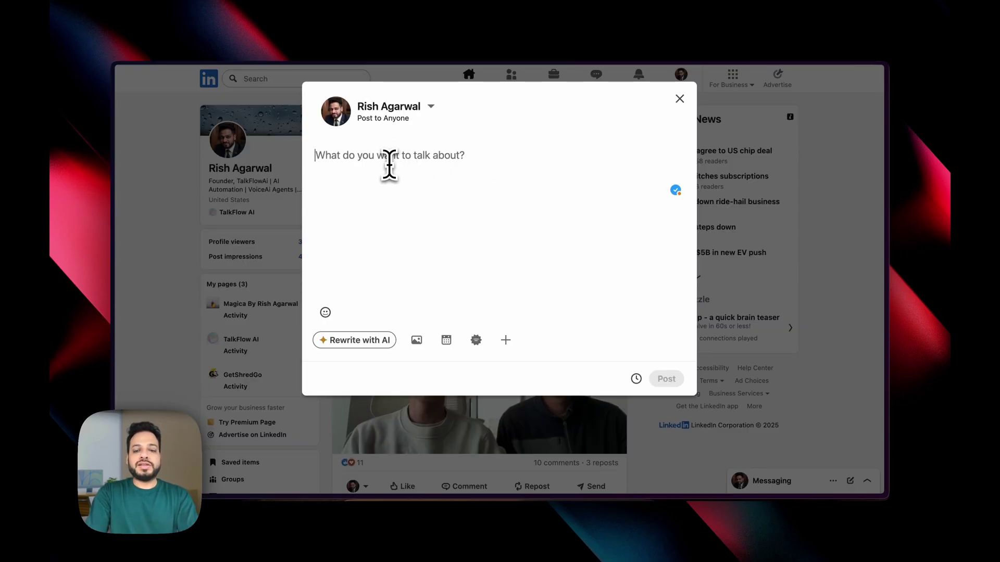
key("super+shift+t")
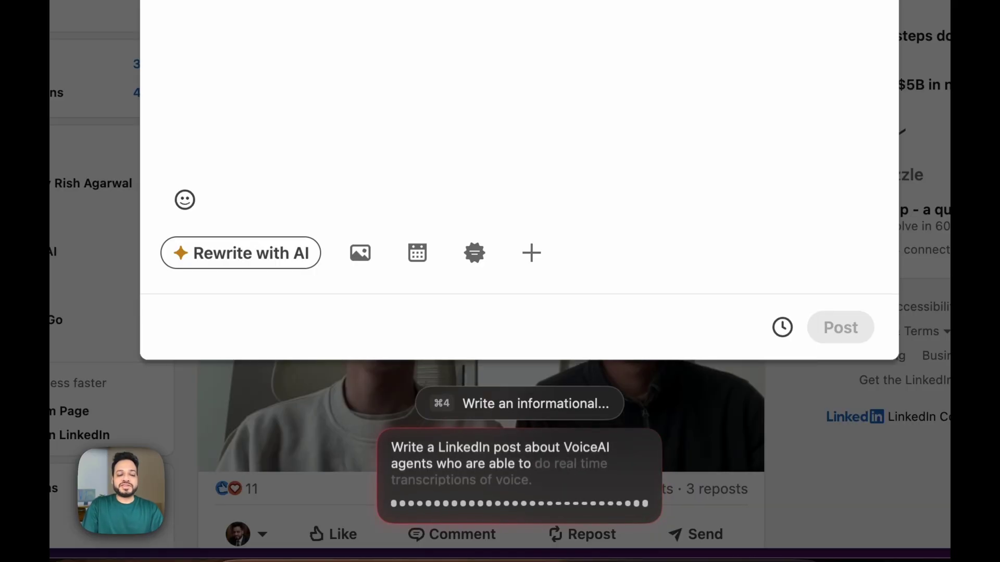
key("super+shift+t")
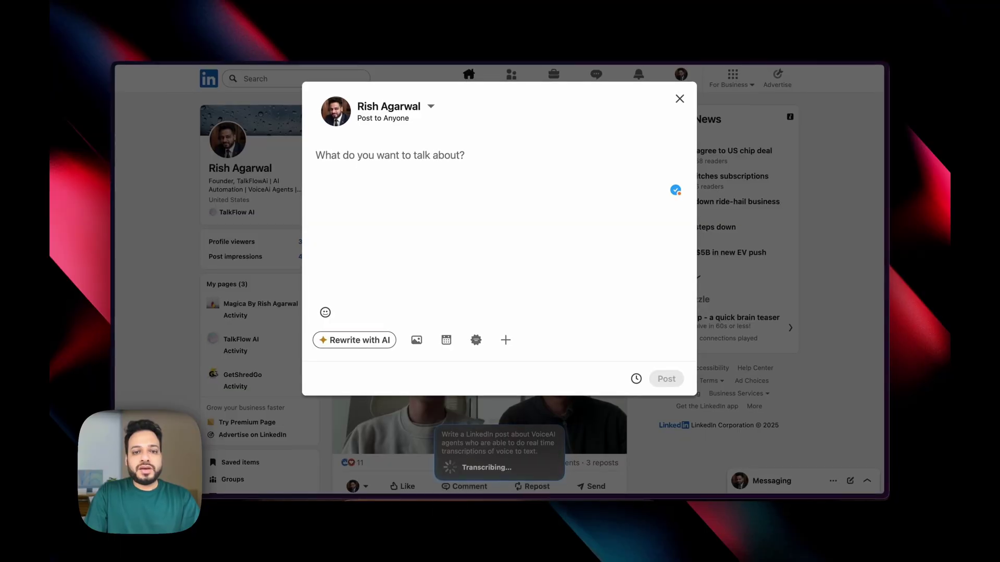
type("Excited about the potential of VoiceAI agents! 🗣➡✍  These innovative tools are capable of real-time voice-to-text transcription, opening up incredible possibilities for productivity and accessibility. Imagine instant meeting notes, live captioning, and seamless communication across languages.  What are some of the most promising applications you see for this technology? Let's discuss in the comments! 👇 #VoiceAI #AI #Transcription #Innovation #FutureofWork")
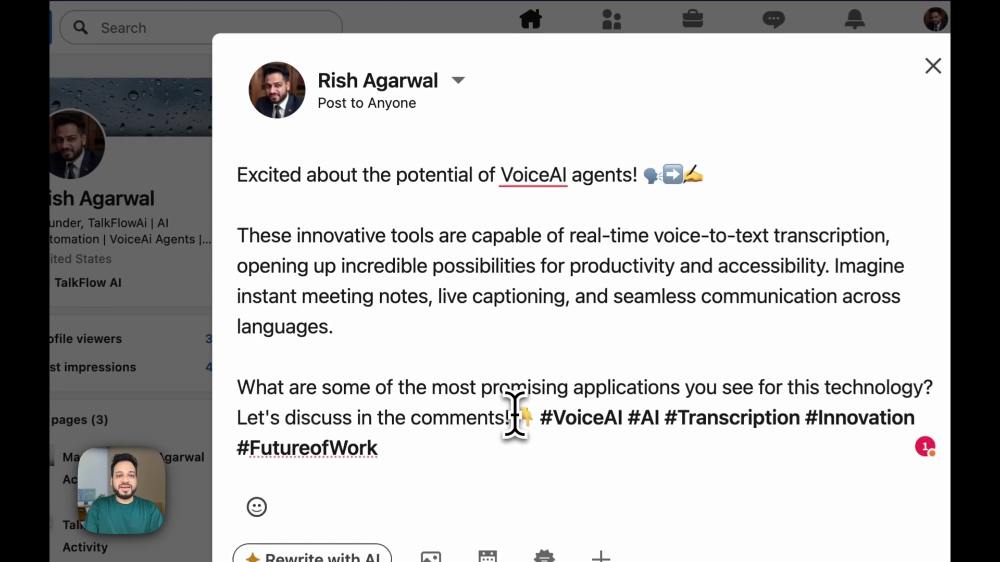
key("super+a")
left_click(497, 274)
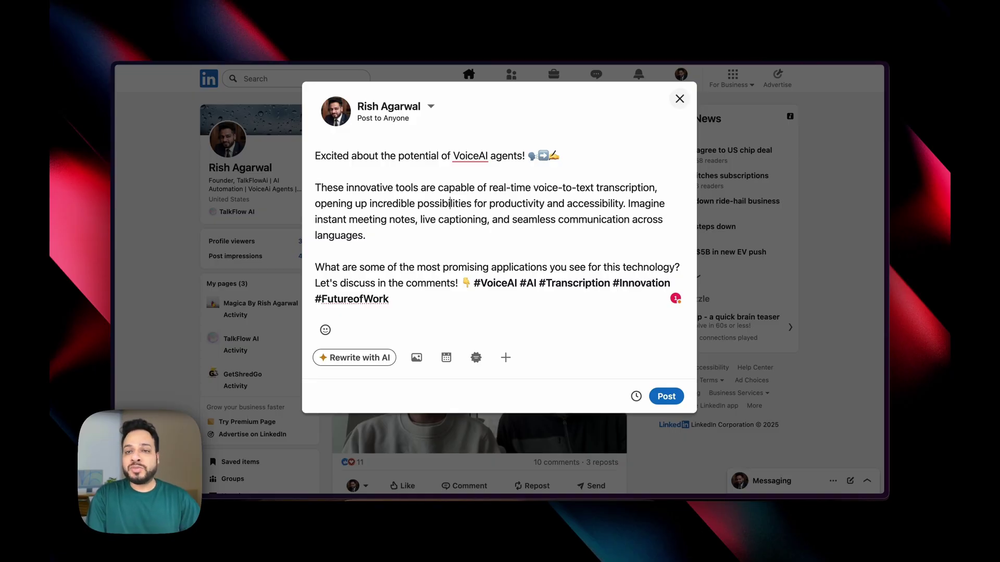
Step: Close the post editor and save the VoiceAI agents post as a draft
left_click(680, 99)
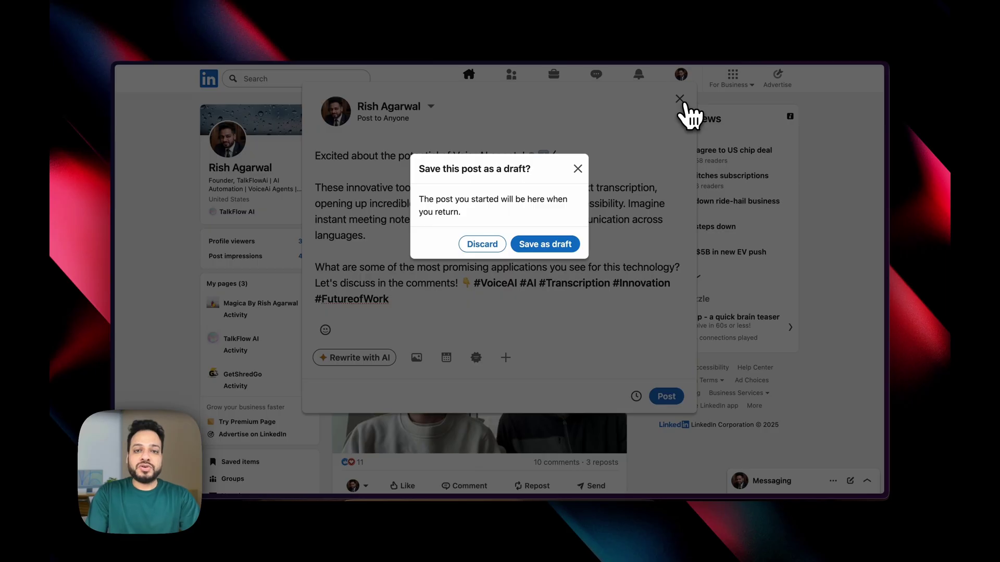
left_click(545, 244)
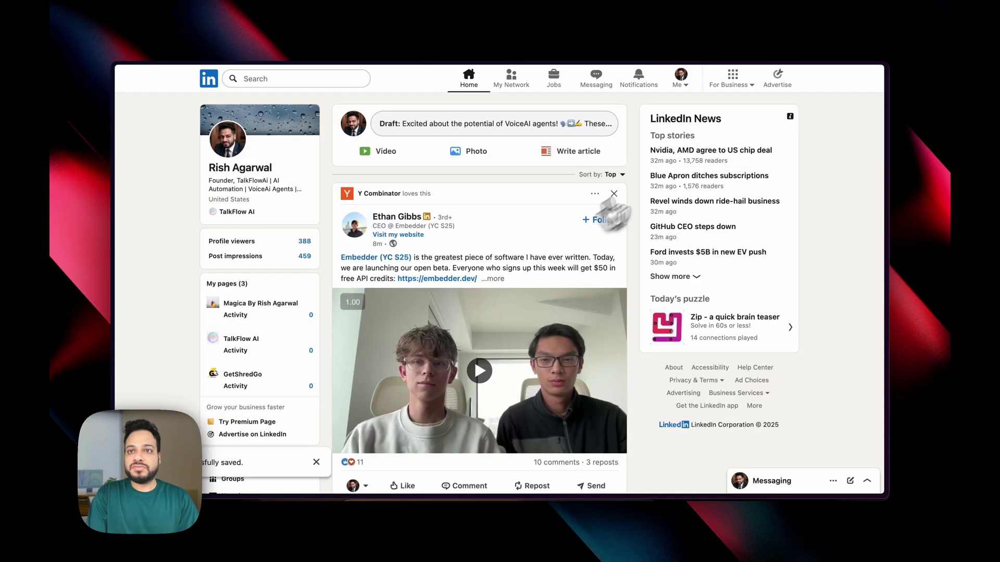
left_click(736, 45)
Step: Rewrite the LinkedIn prompt to reply to the on-screen email in a very professional, calm tone
left_click(739, 64)
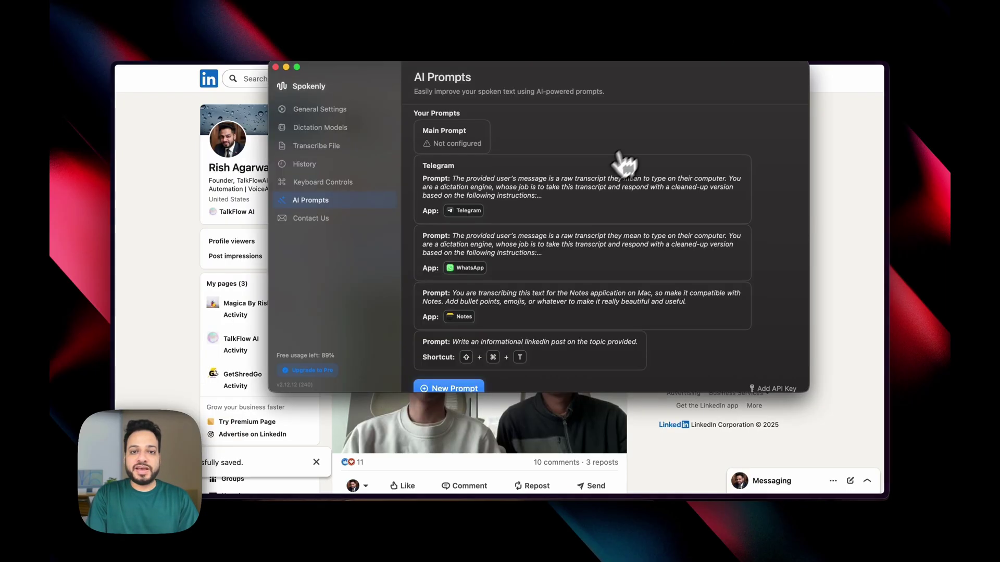
left_click(507, 354)
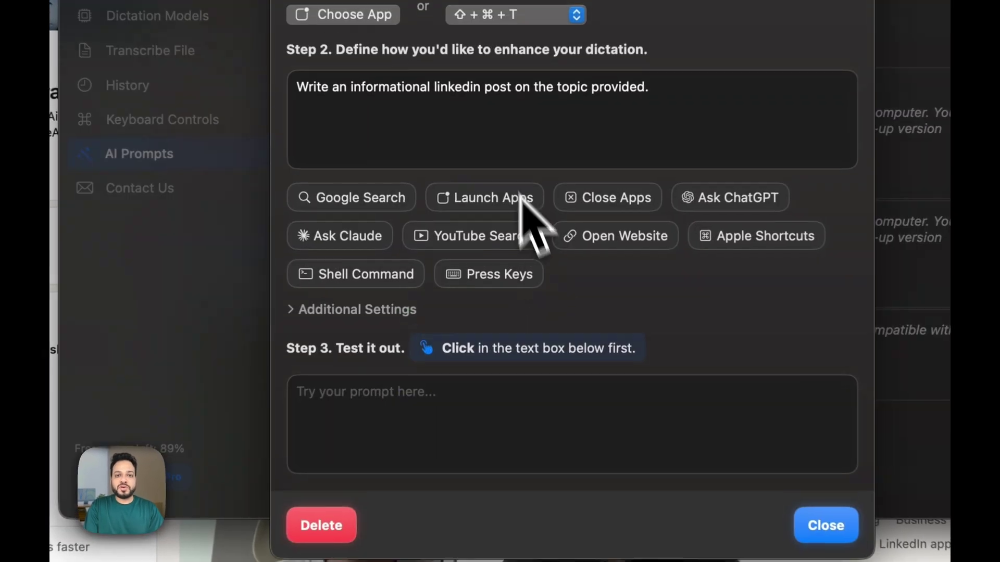
left_click(453, 136)
key("super+a")
key("BackSpace")
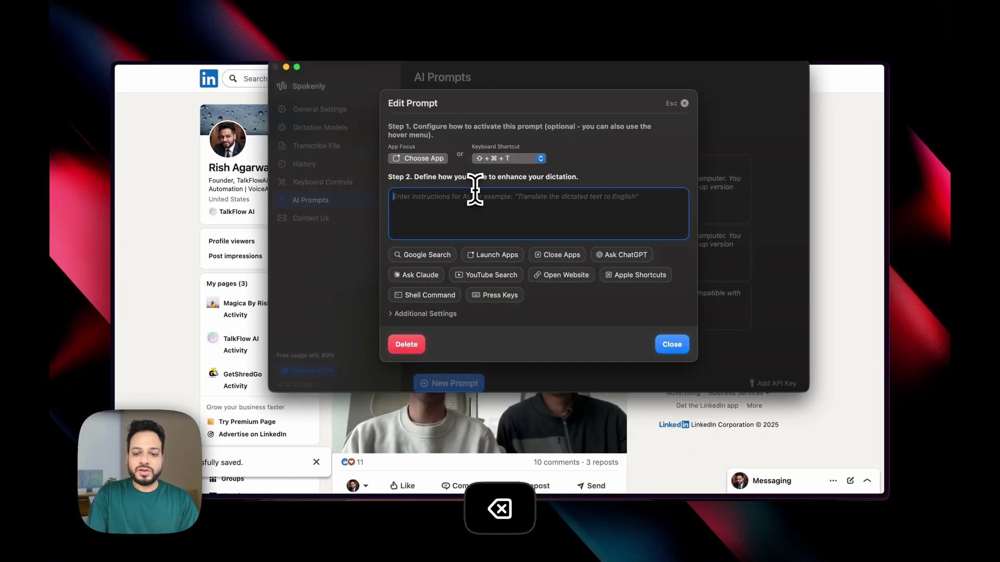
key("fn")
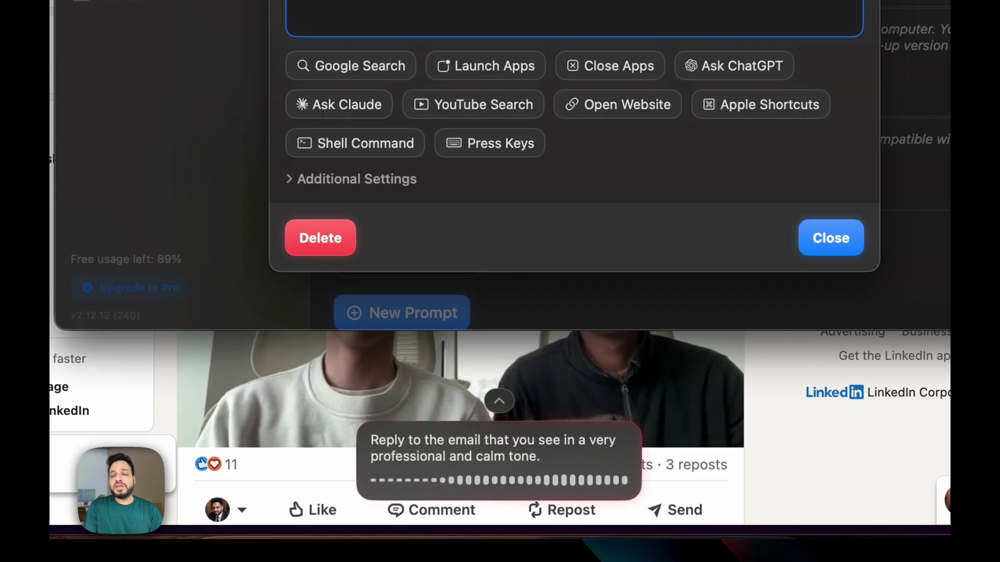
type("Reply to the email that you see in a very professional and calm tone. As per the information I'll provide.")
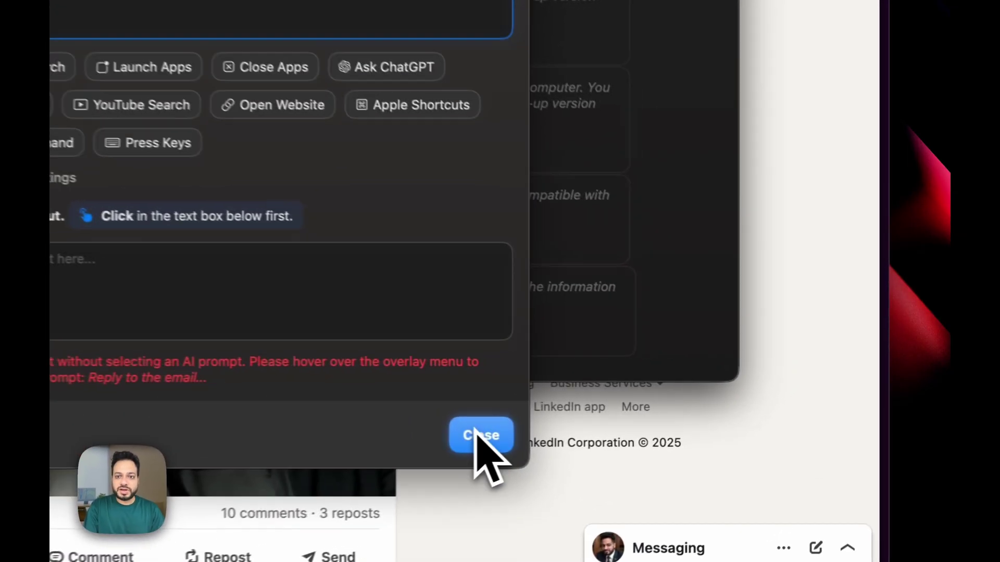
left_click(479, 435)
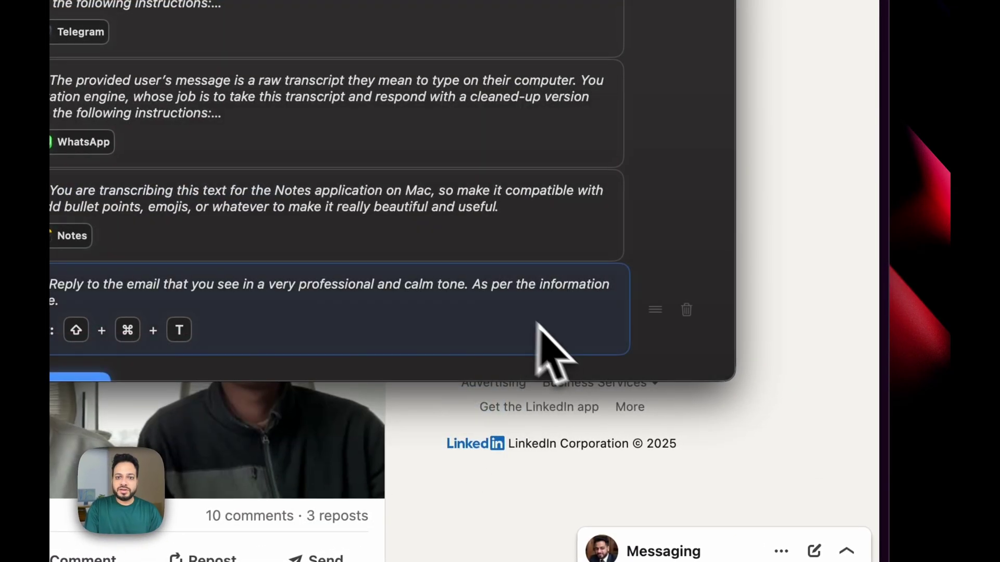
key("BackSpace")
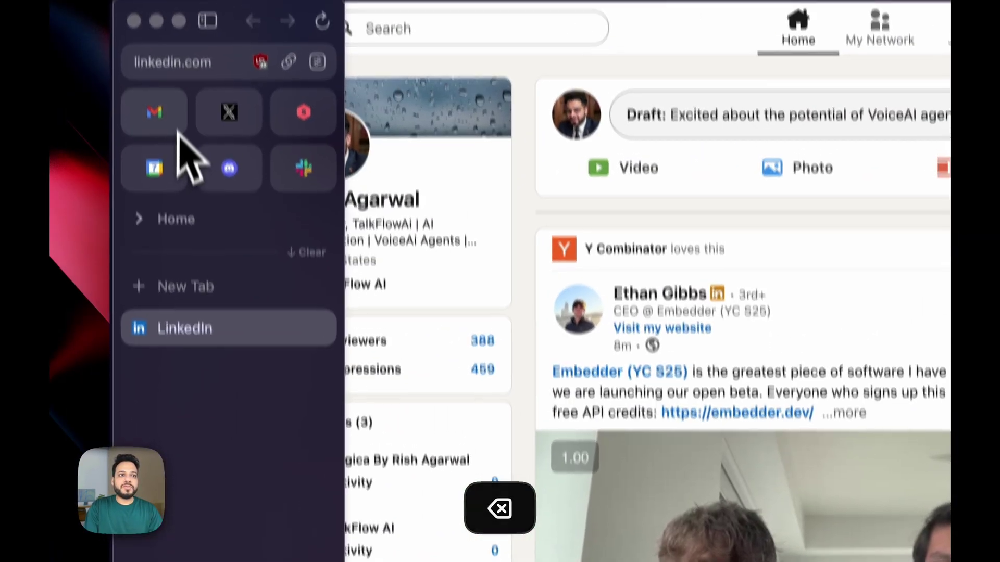
Step: Reply to the SupaWork.ai invitation by dictating 'Please deny respectfully' and pasting the generated decline
left_click(65, 128)
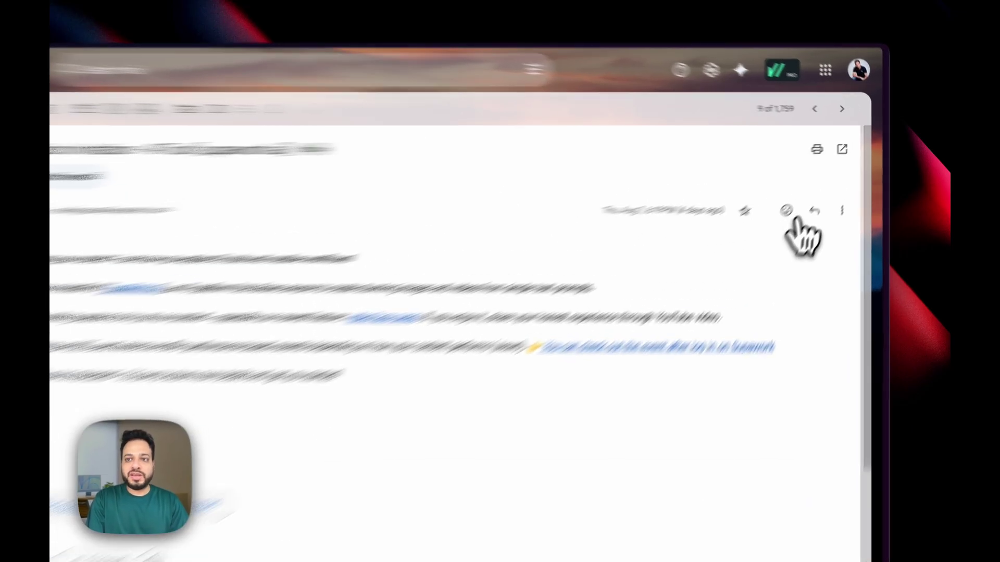
left_click(832, 189)
key("super+shift+t")
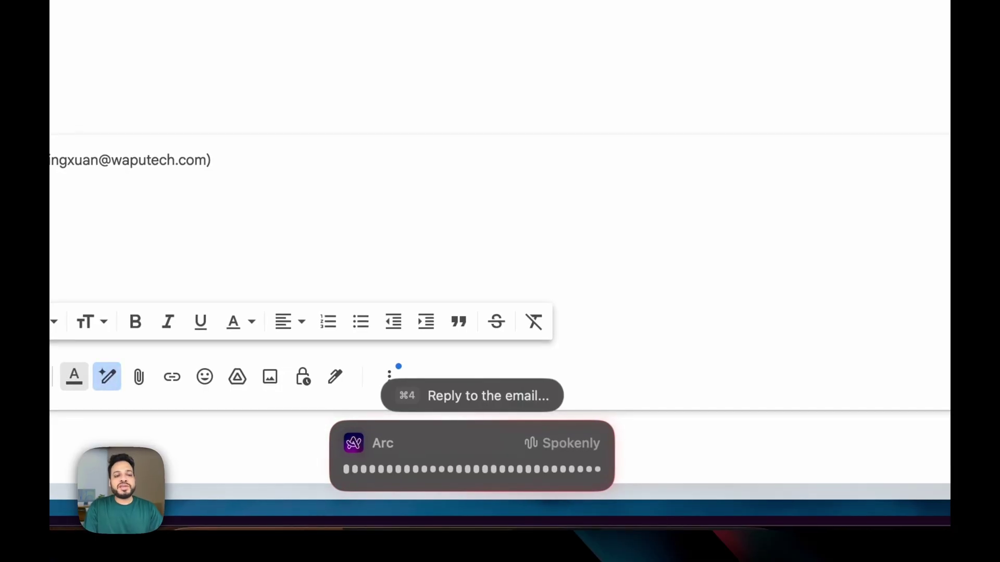
key("super+shift+t")
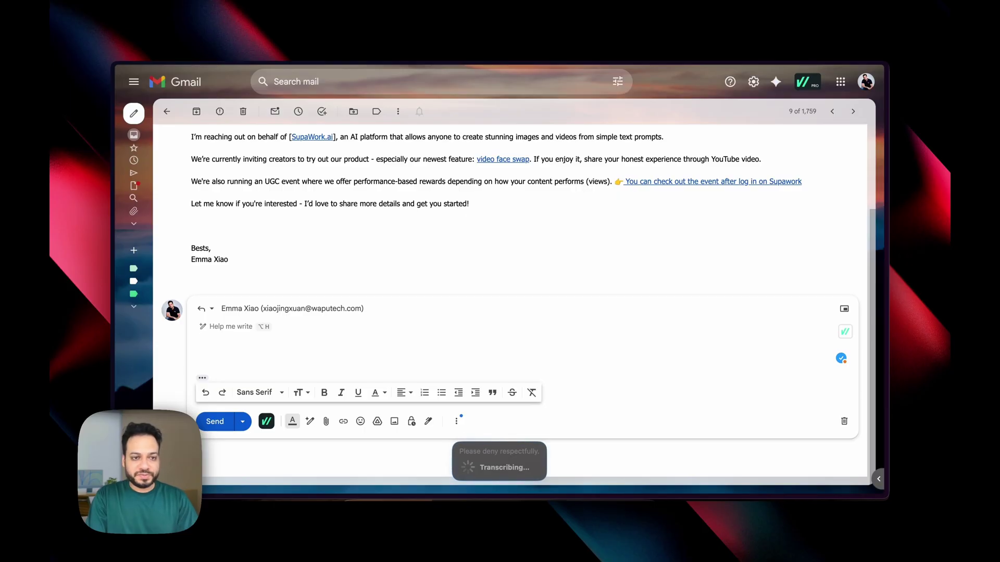
type("Subject: Re: Invitation to try SupaWork.ai  Dear Emma,  Thank you for reaching out and for the invitation to try SupaWork.ai. I appreciate you thinking of me.  After careful consideration, I will have to respectfully decline at this time.  I wish you and the SupaWork.ai team all the best.  Sincerely,")
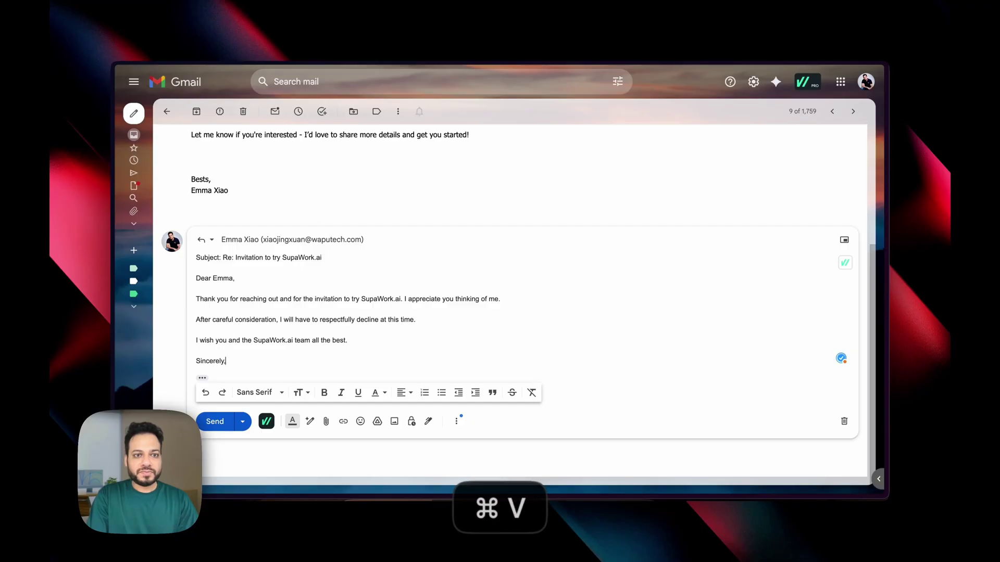
Step: Delete the stray subject line and the blank line above the greeting
left_click(335, 259)
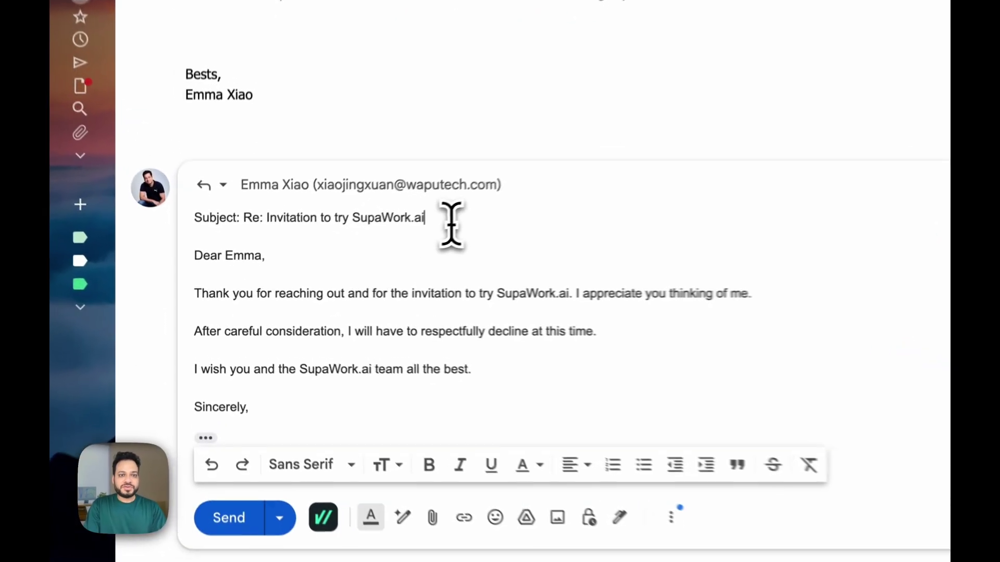
key("super+shift+Left")
key("BackSpace")
key("Down")
key("BackSpace")
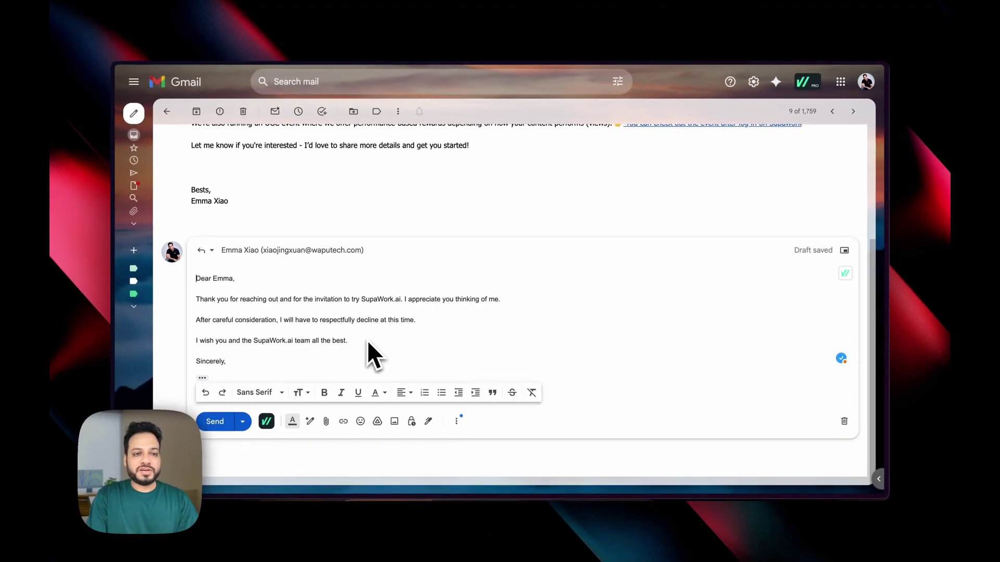
scroll(368, 344, "up", 5)
scroll(368, 341, "down", 5)
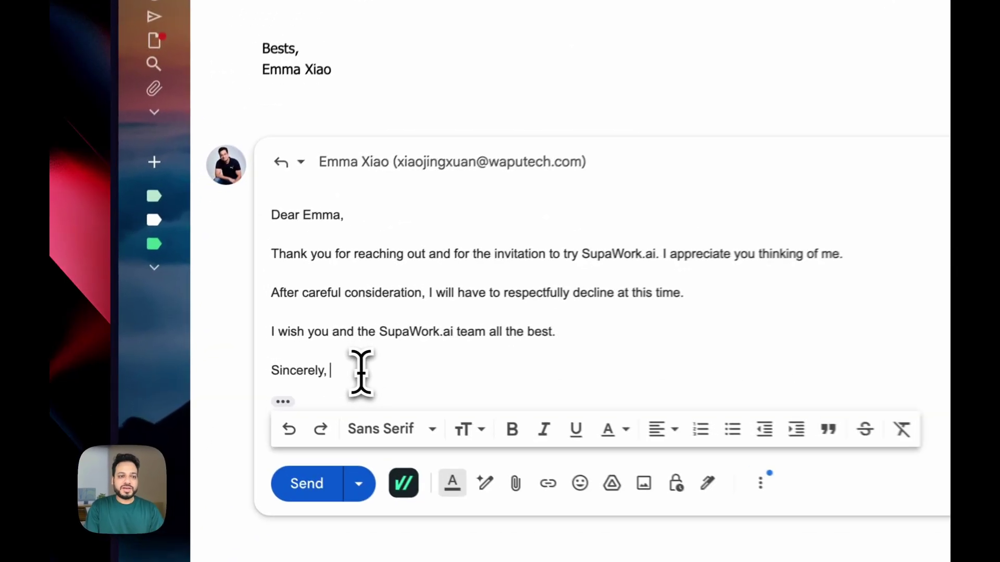
Step: Replace the decline with a dictated reply asking for more details about the collaboration
left_click_drag(239, 363, 190, 281)
key("BackSpace")
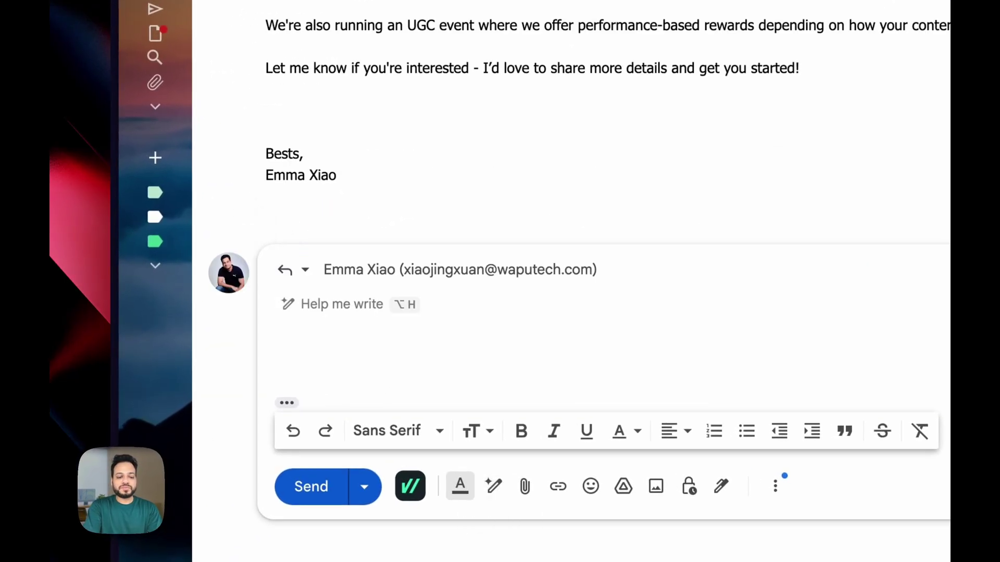
key("super+shift+t")
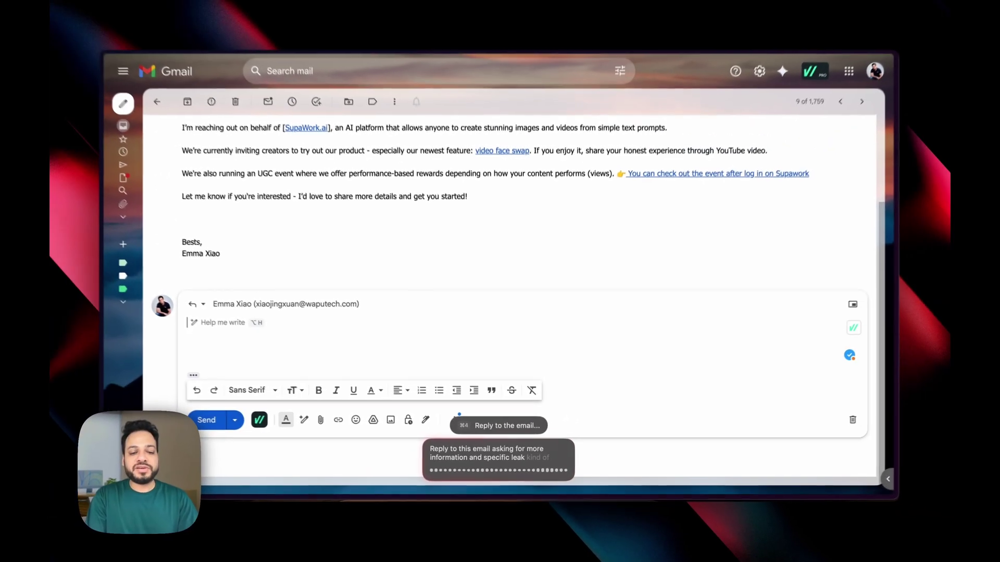
key("super+shift+t")
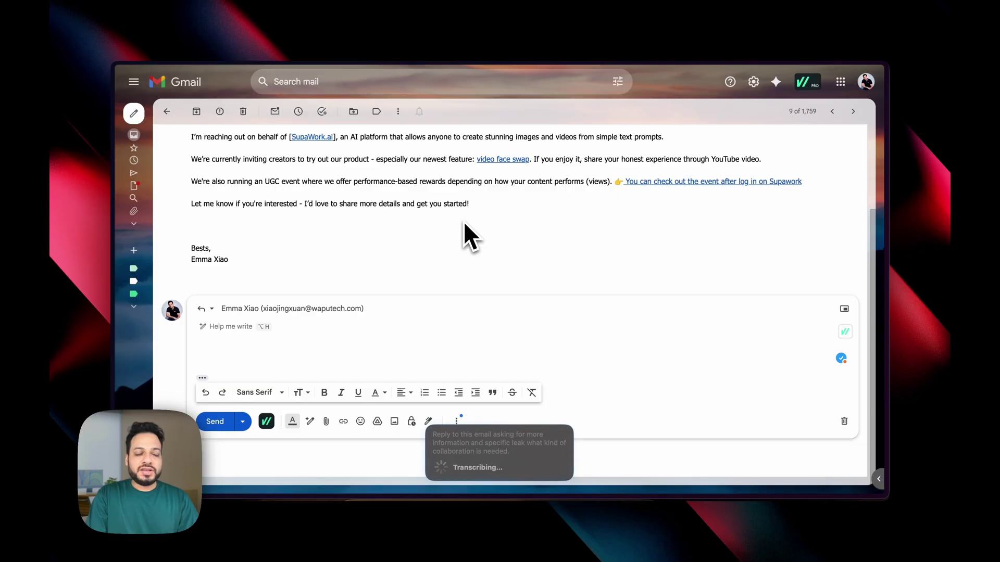
key("super+v")
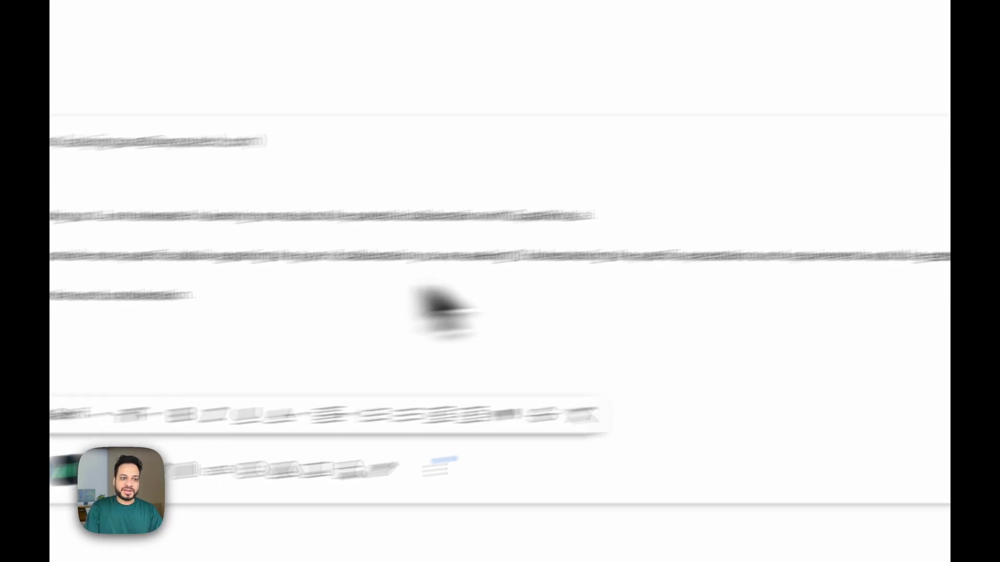
Step: Replace the [Your Name] placeholder with the sender's name
key("super+shift+Left")
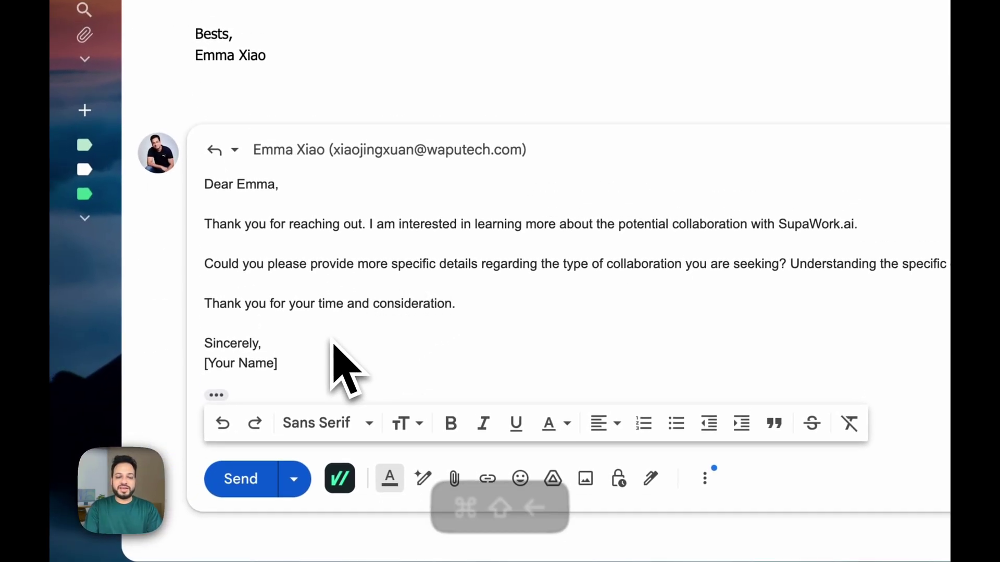
type("Rish")
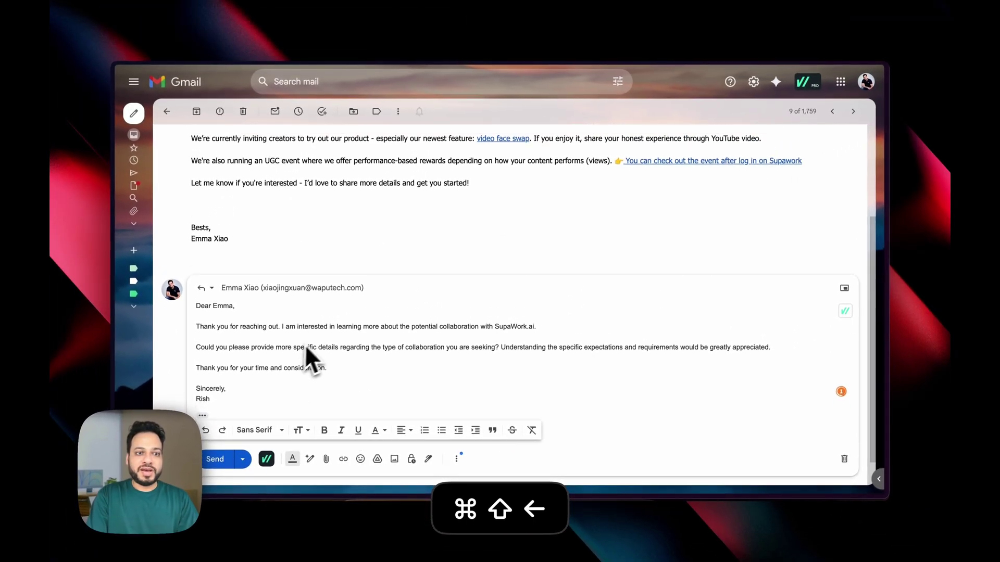
scroll(314, 336, "down", 1)
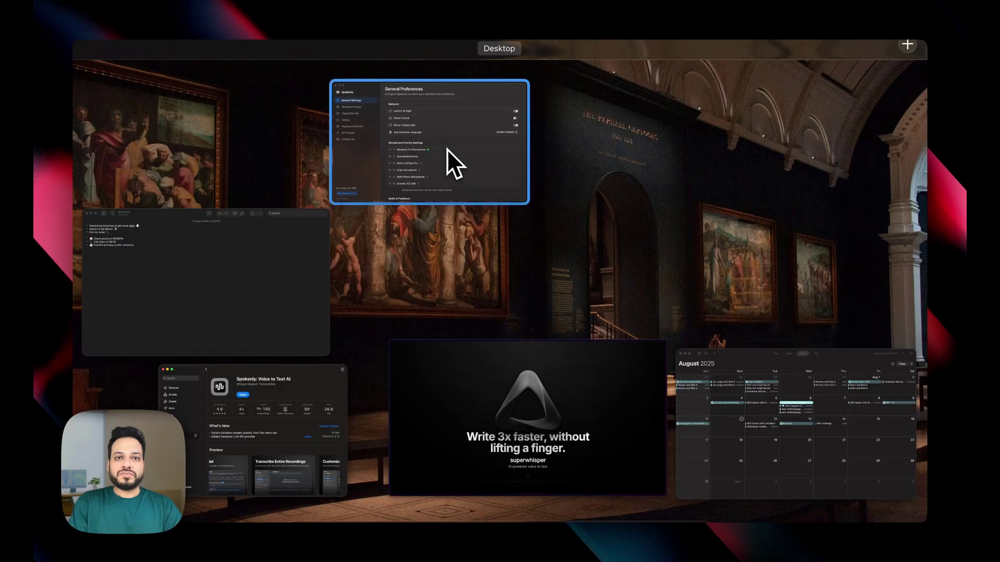
Step: Reveal Superwhisper's pricing page and switch Pro to Annual, then Lifetime at $249.99
left_click(447, 154)
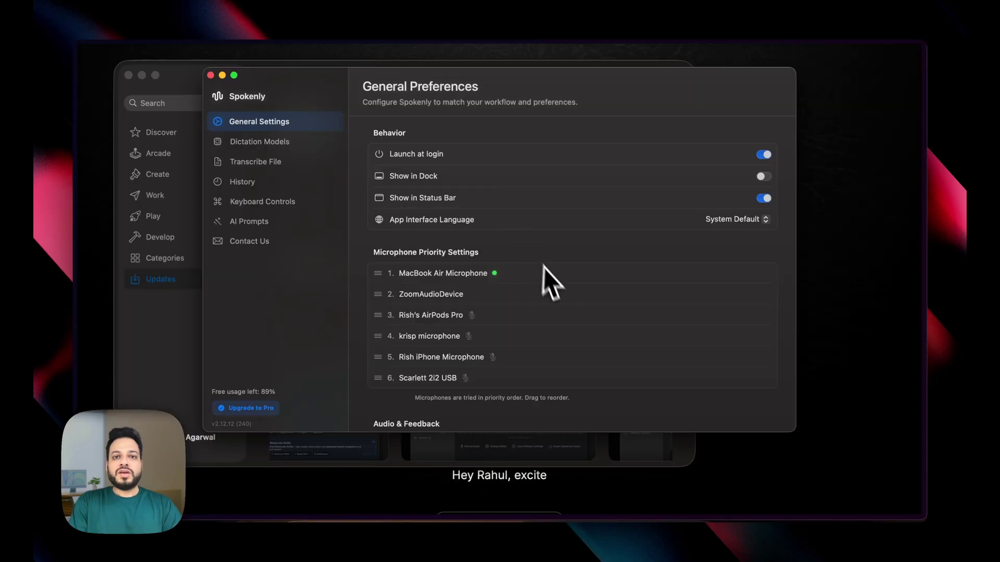
left_click_drag(523, 87, 547, 137)
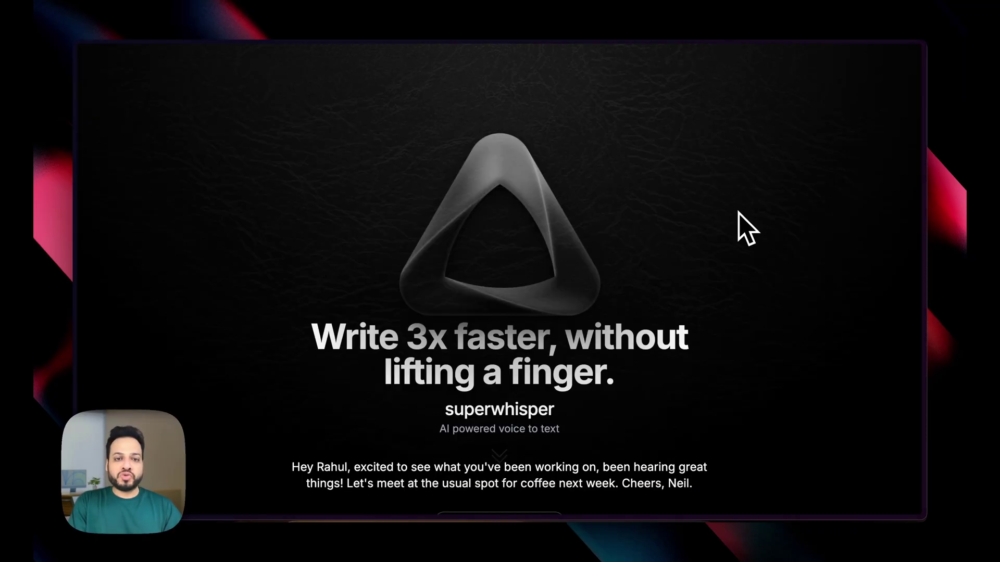
scroll(739, 231, "down", 2)
scroll(740, 231, "down", 20)
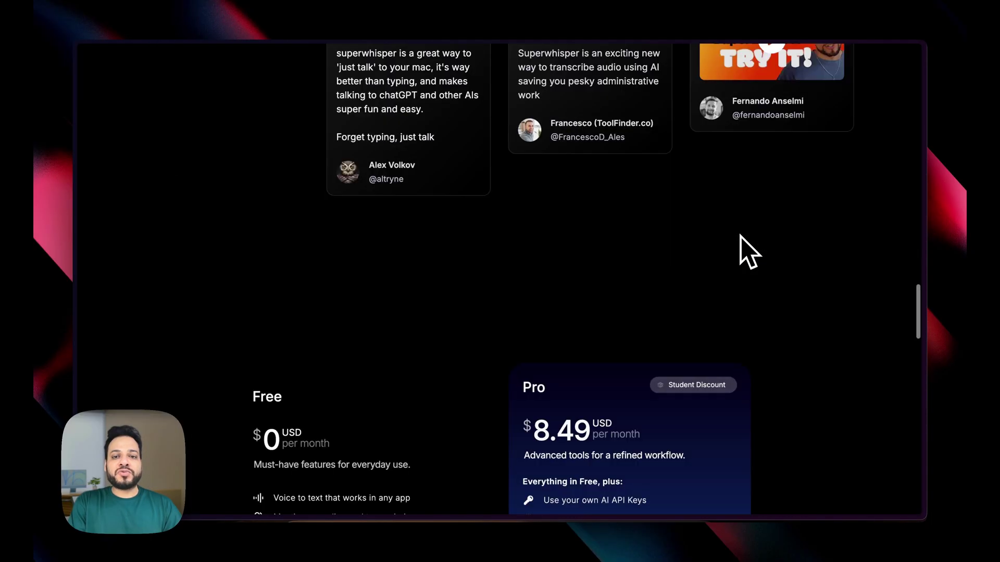
scroll(740, 236, "down", 6)
scroll(747, 250, "up", 1)
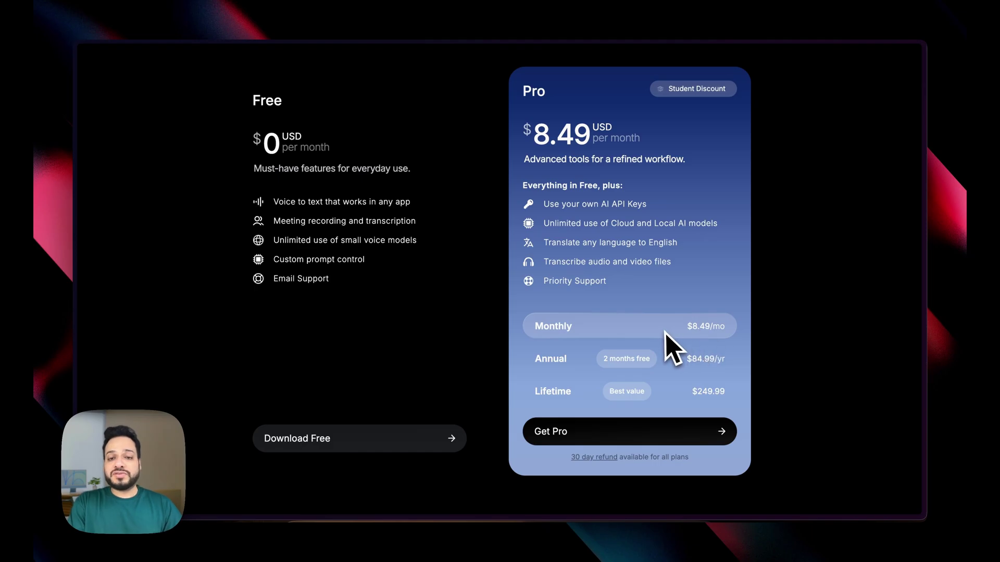
left_click(679, 364)
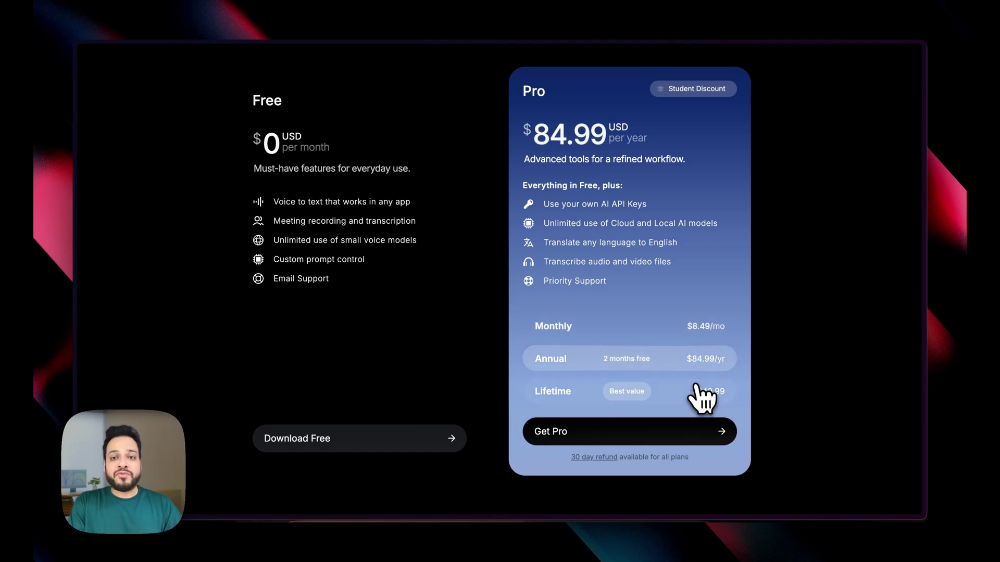
left_click(701, 398)
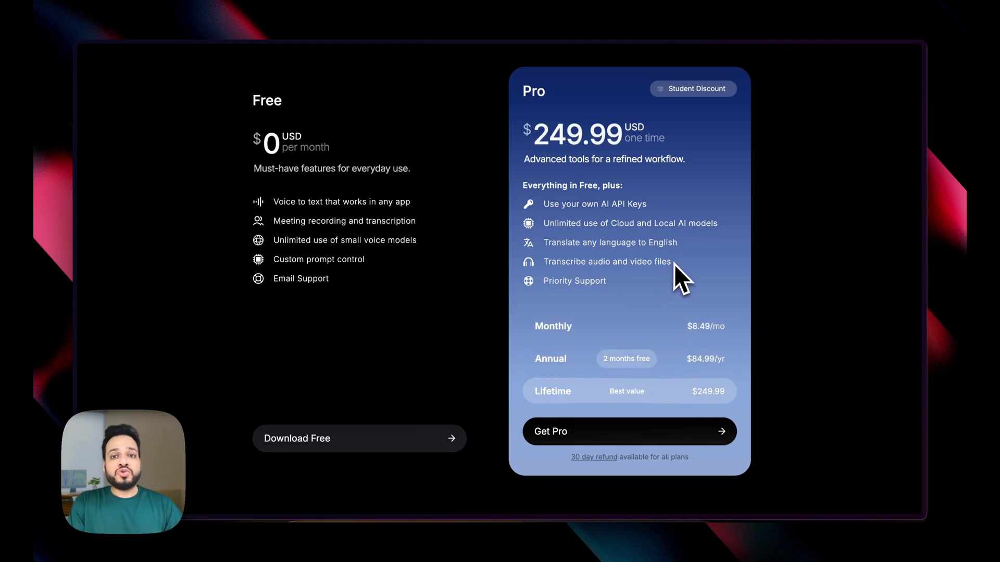
Step: Highlight Pro features: own AI API keys, cloud and local models, translation, audio/video transcription
left_click_drag(674, 263, 578, 206)
left_click(584, 237)
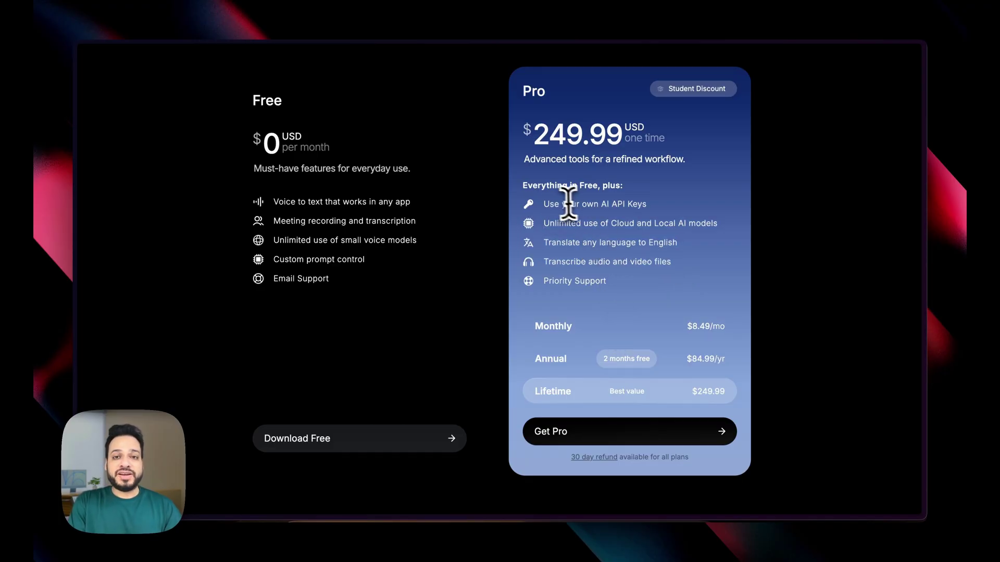
left_click_drag(543, 204, 657, 209)
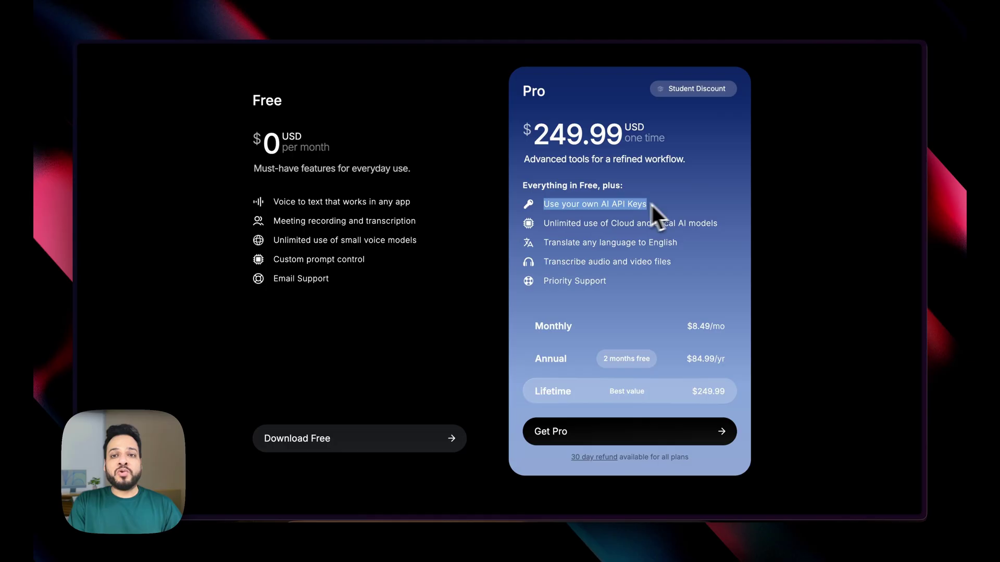
left_click(624, 204)
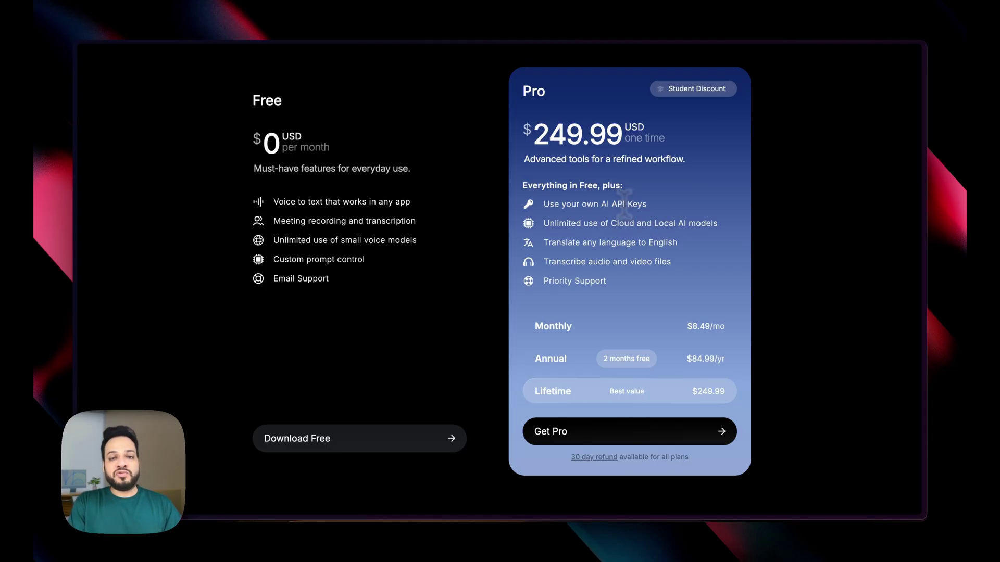
left_click_drag(544, 225, 702, 225)
left_click(698, 224)
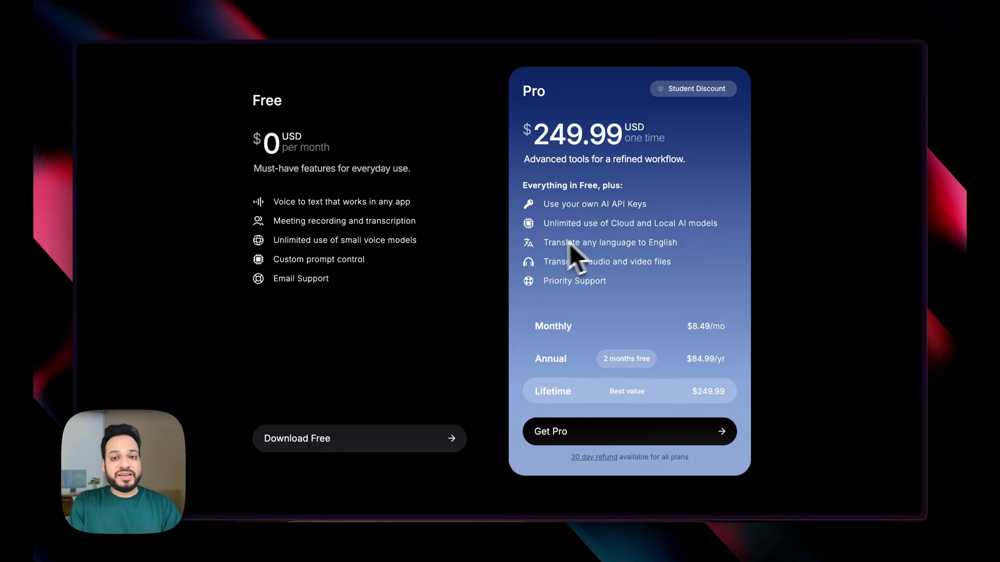
left_click_drag(543, 245, 679, 248)
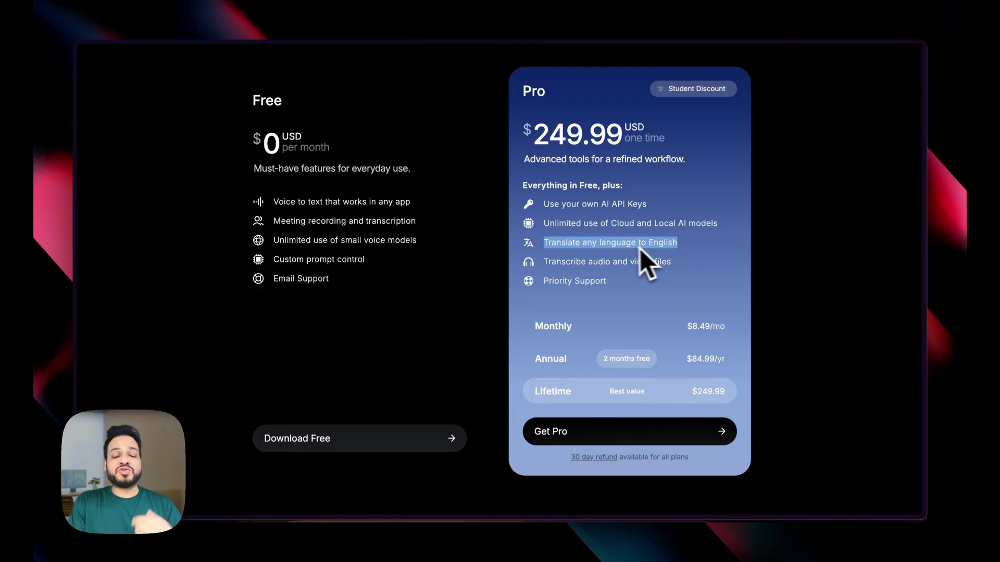
left_click(583, 262)
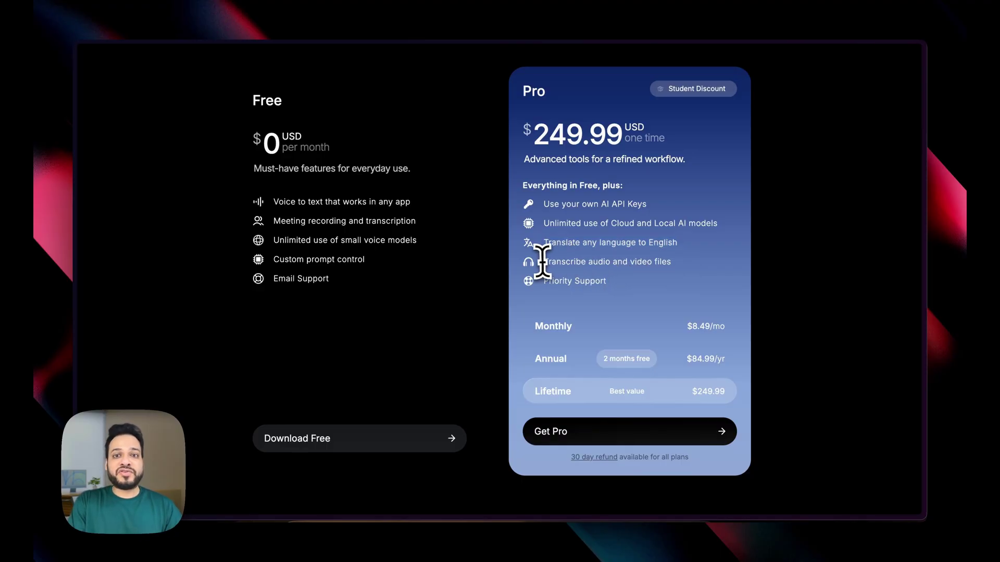
left_click_drag(542, 262, 672, 260)
Step: Use Mission Control to bring the App Store's Spokenly page forward
key("ctrl+Up")
left_click(464, 301)
key("ctrl+Up")
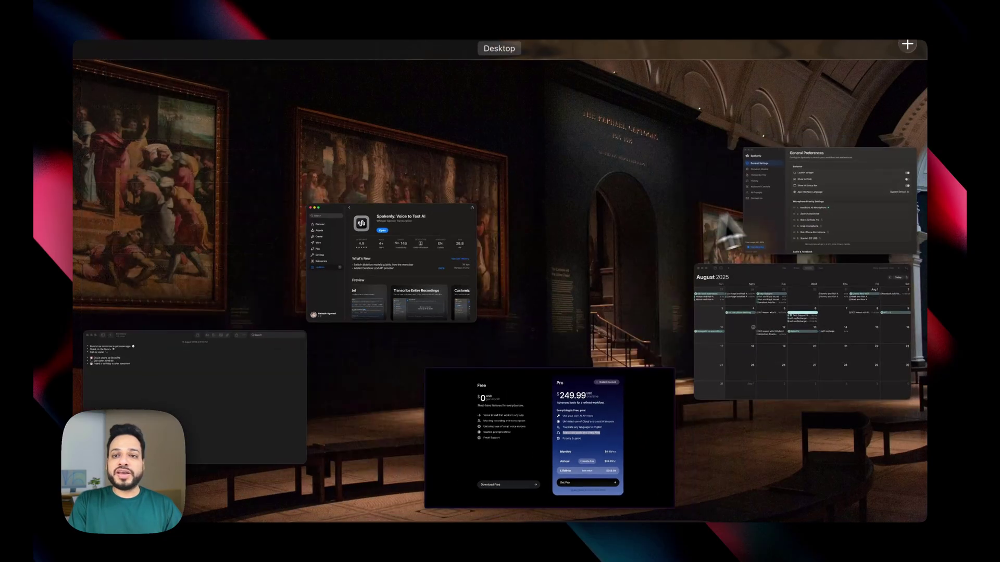
Step: Open Transcribe File, cancel the file chooser, and browse the Local and API models unchanged
left_click(812, 224)
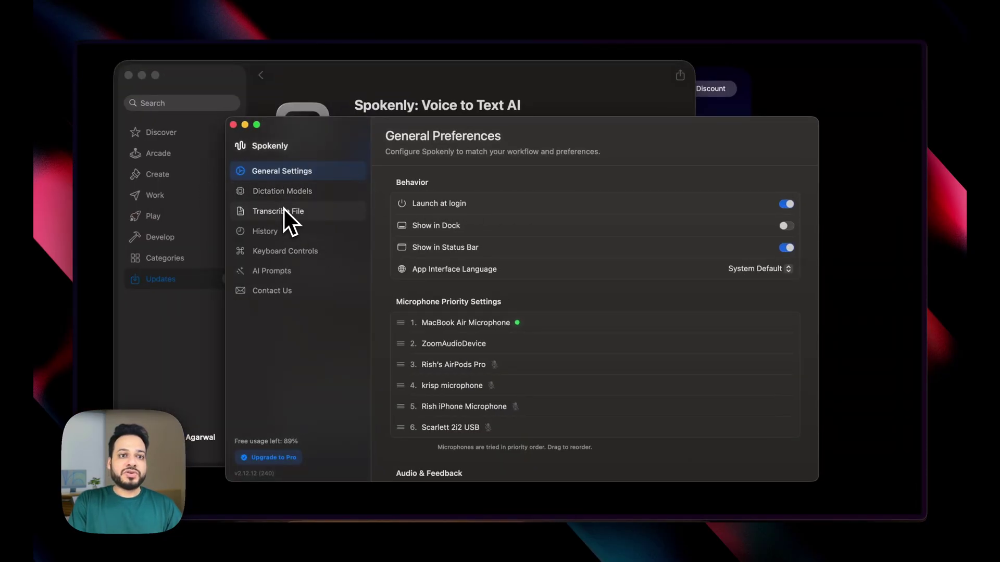
left_click(286, 211)
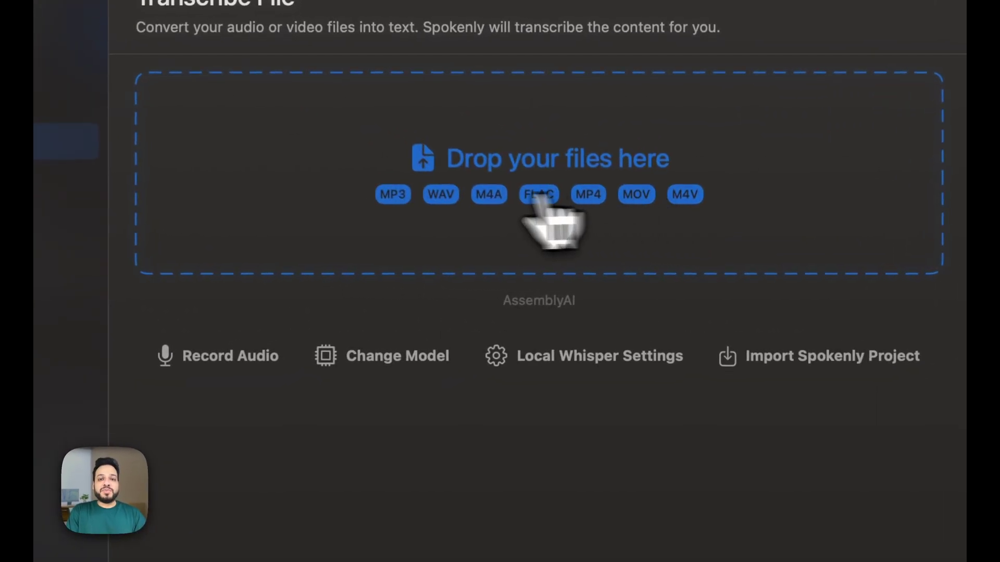
left_click(433, 227)
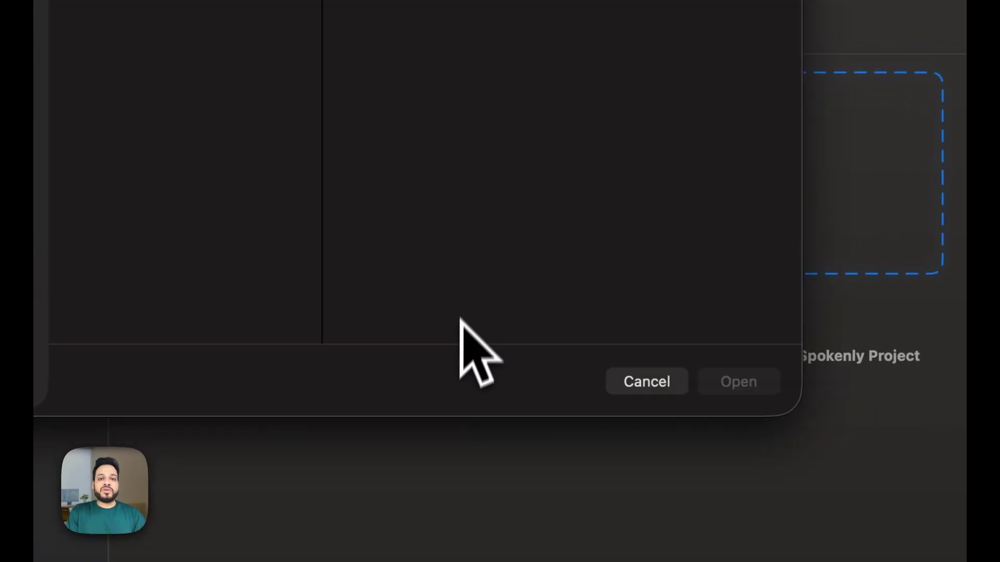
left_click(662, 384)
left_click(410, 354)
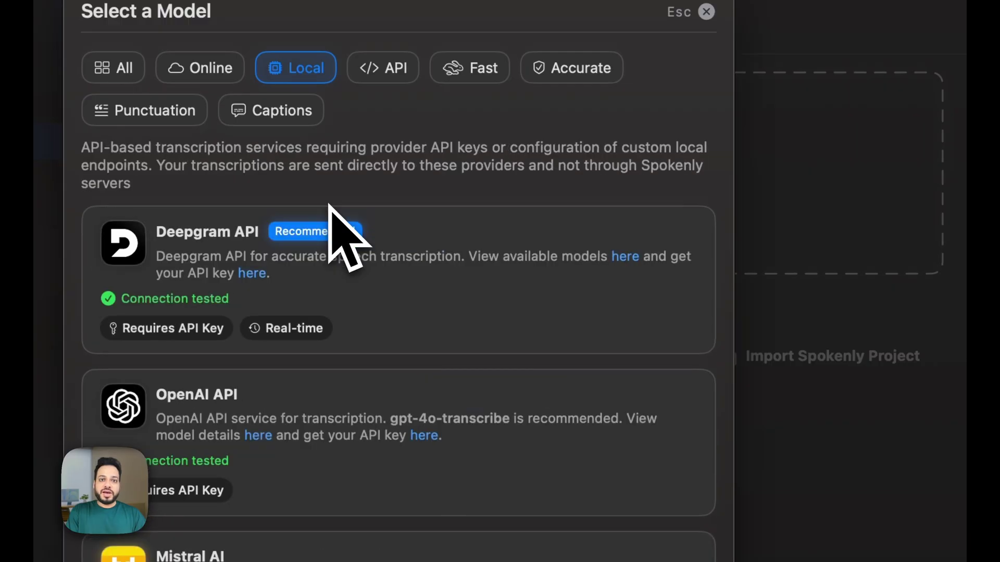
scroll(334, 235, "down", 2)
scroll(338, 236, "up", 2)
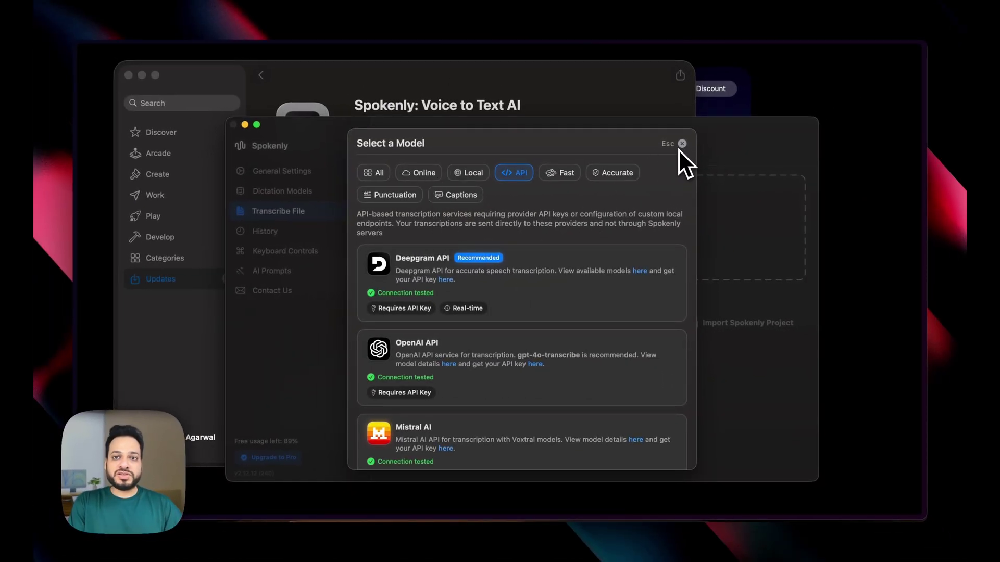
left_click(681, 145)
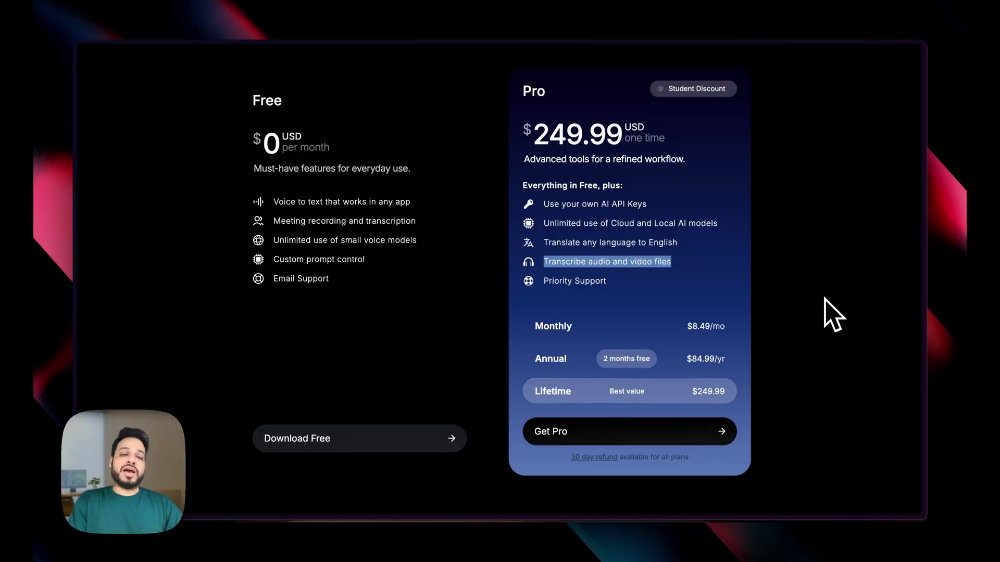
Step: Select Monthly on the Pro card to show $8.49 per month
left_click(655, 322)
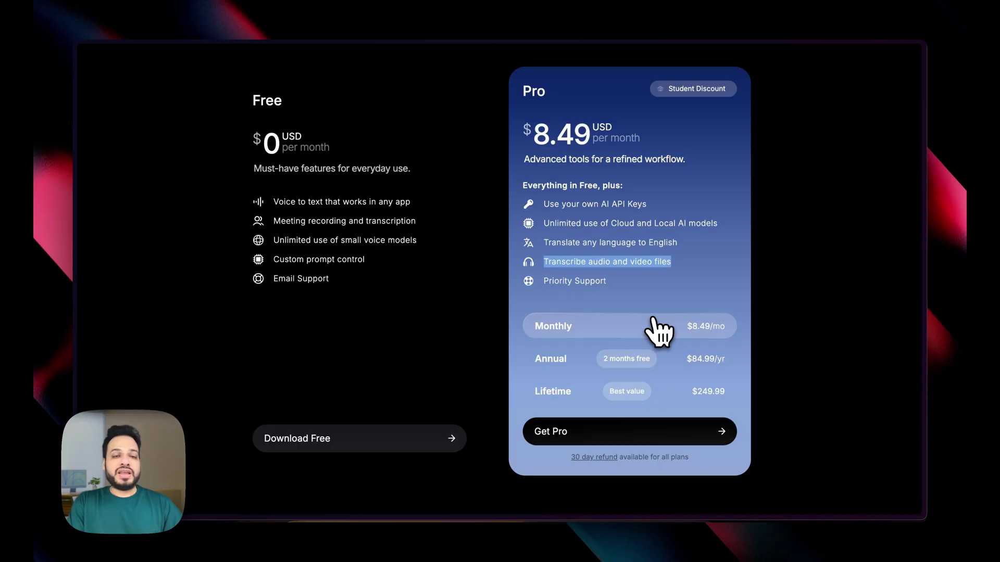
scroll(653, 319, "up", 2)
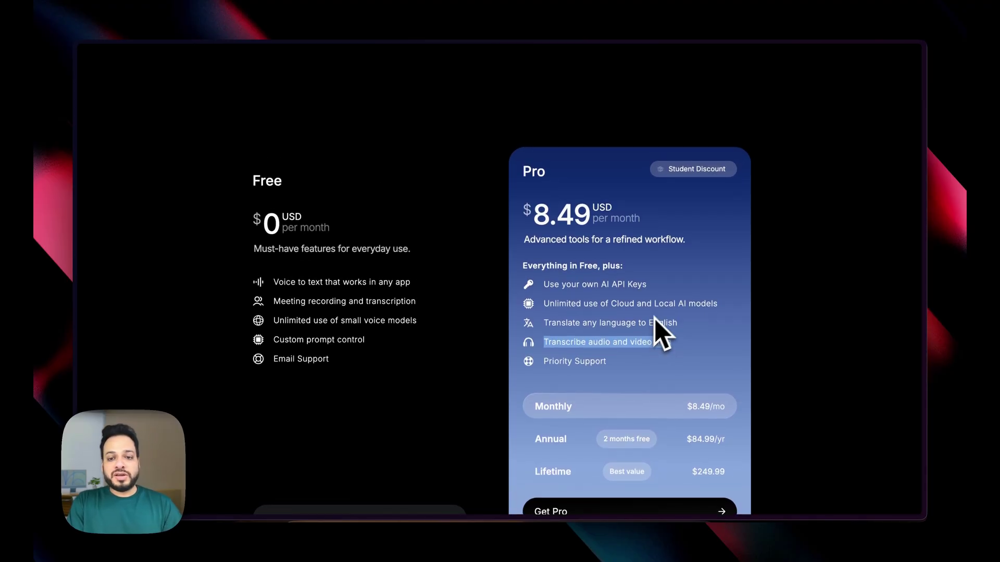
scroll(674, 282, "down", 1)
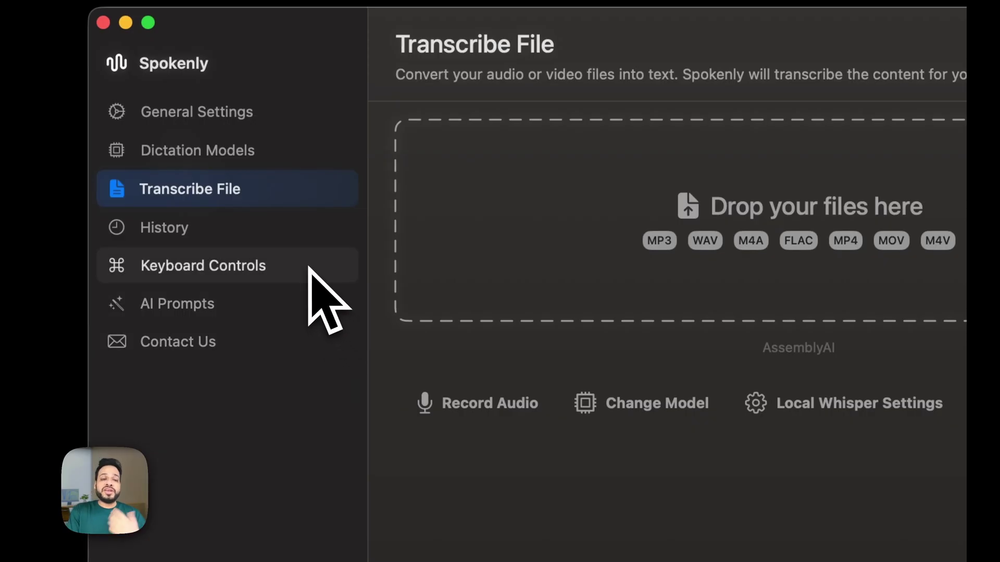
Step: Open Dictation Models from General Settings and filter by Online, then API models
left_click(294, 183)
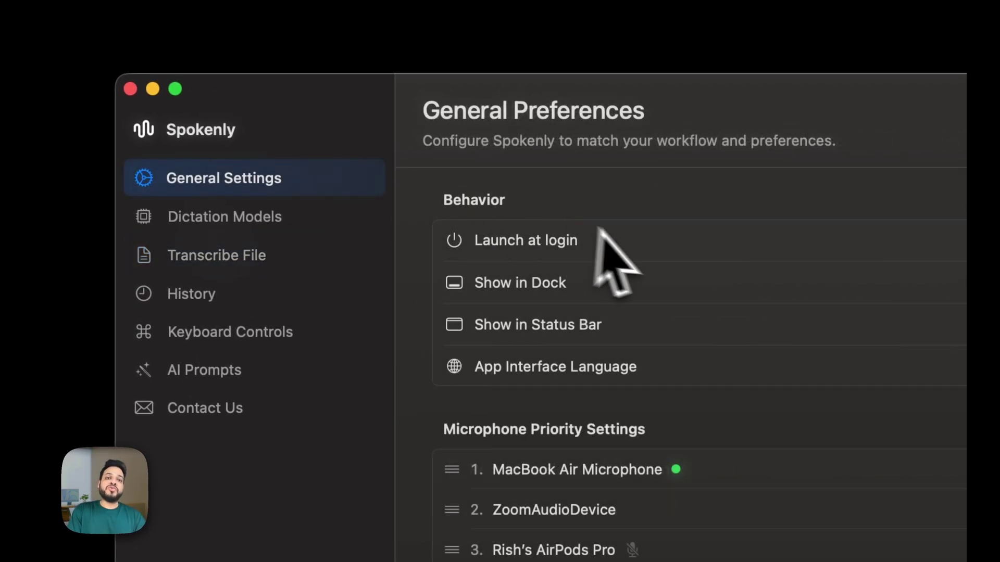
left_click(283, 218)
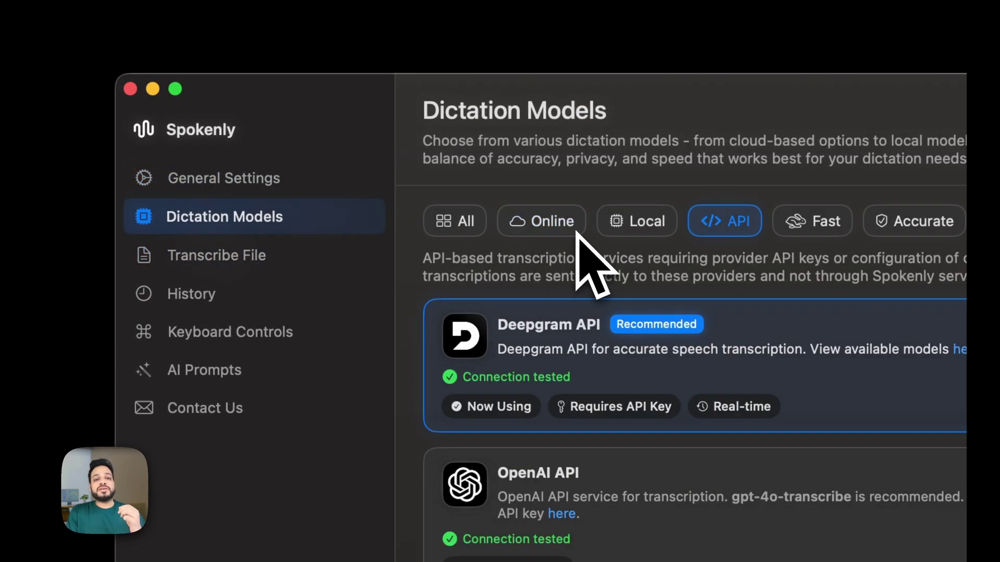
left_click(544, 224)
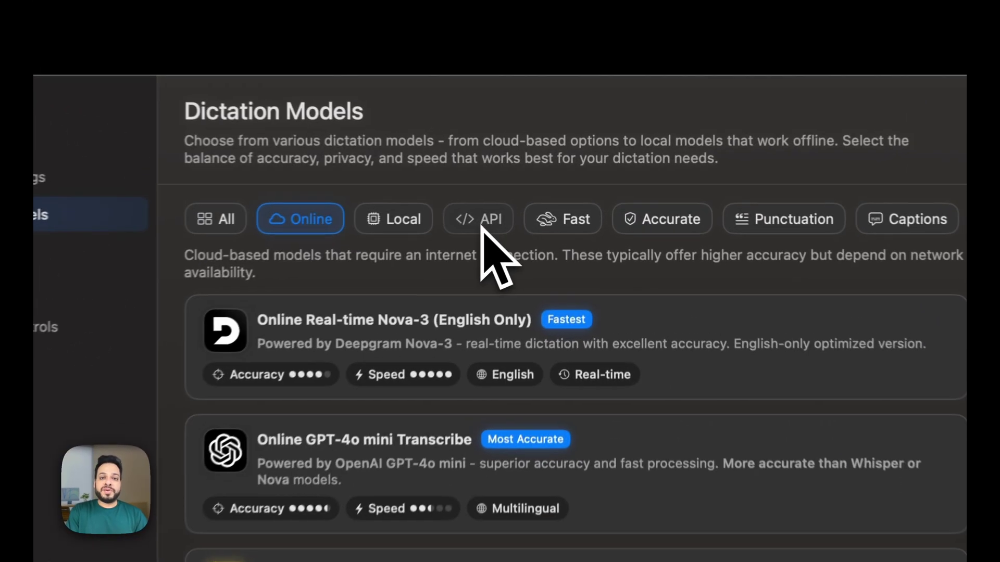
left_click(545, 195)
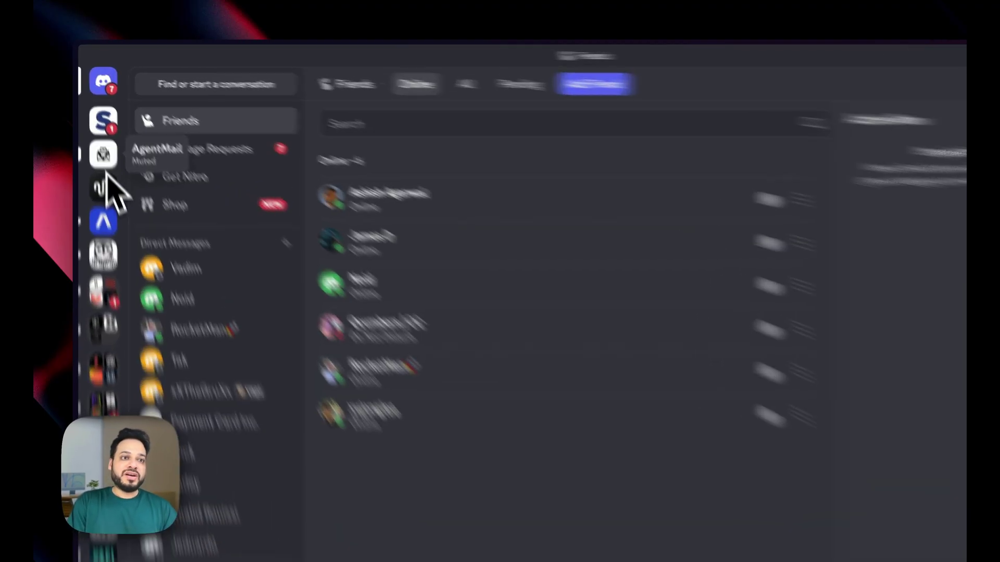
Step: Open the Spokenly server's #general channel and scroll through the chat
left_click(102, 187)
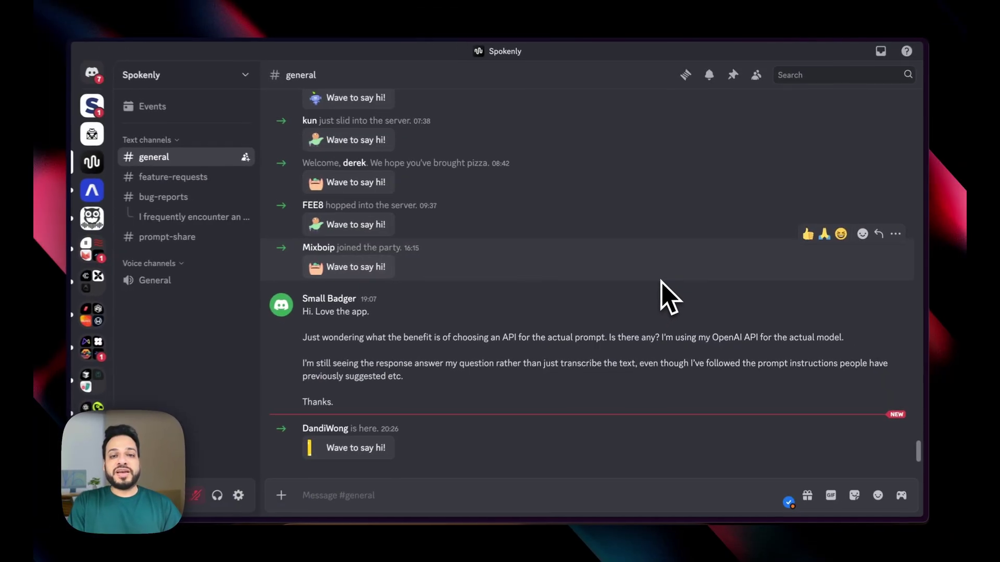
scroll(662, 281, "up", 2)
scroll(661, 281, "down", 2)
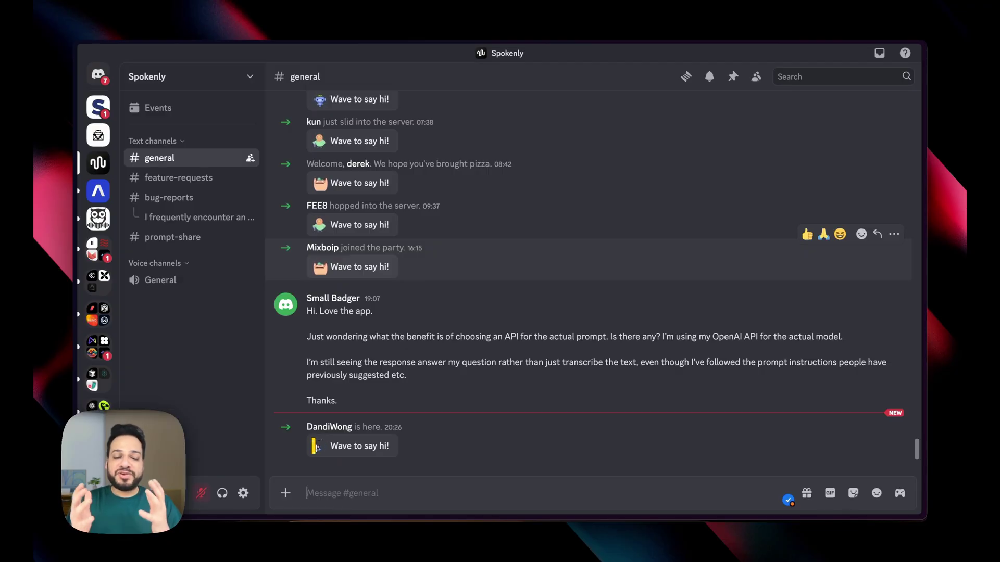